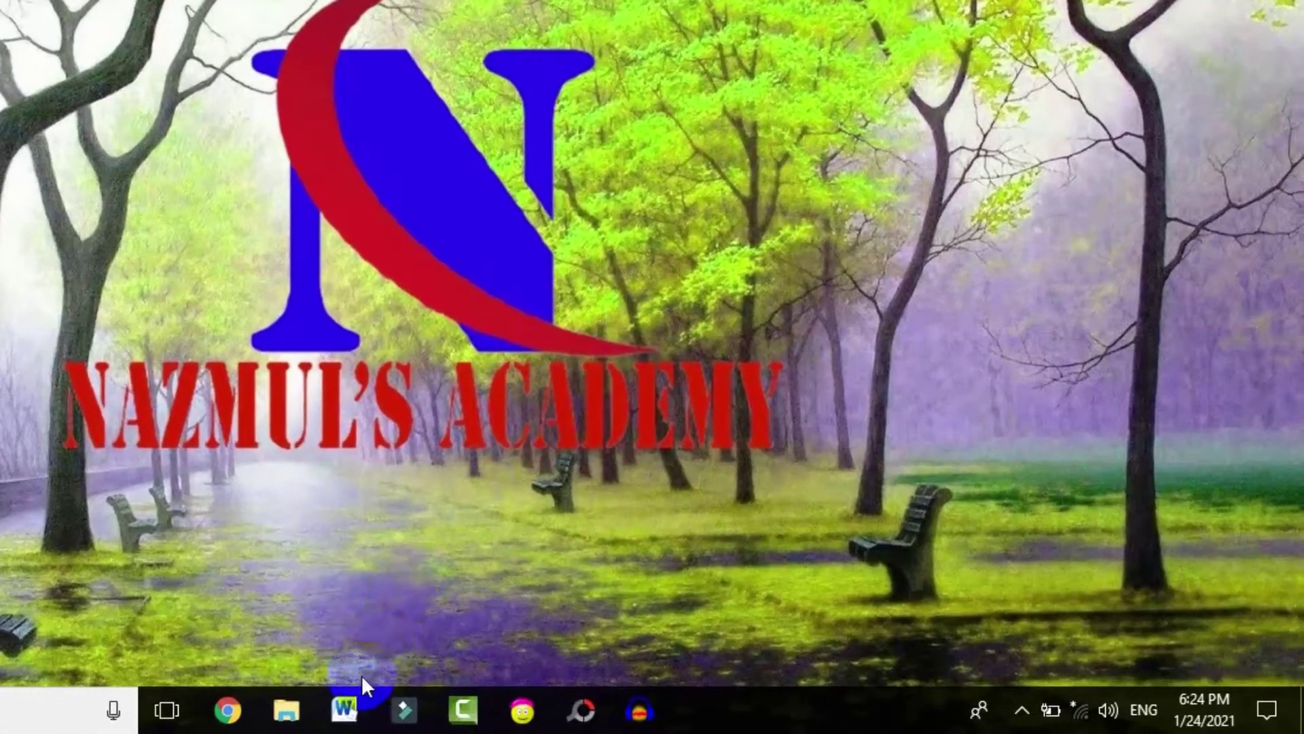
Step: Launch Word, maximize the blank Document1 window and bring up the Mailings tab
left_click(358, 724)
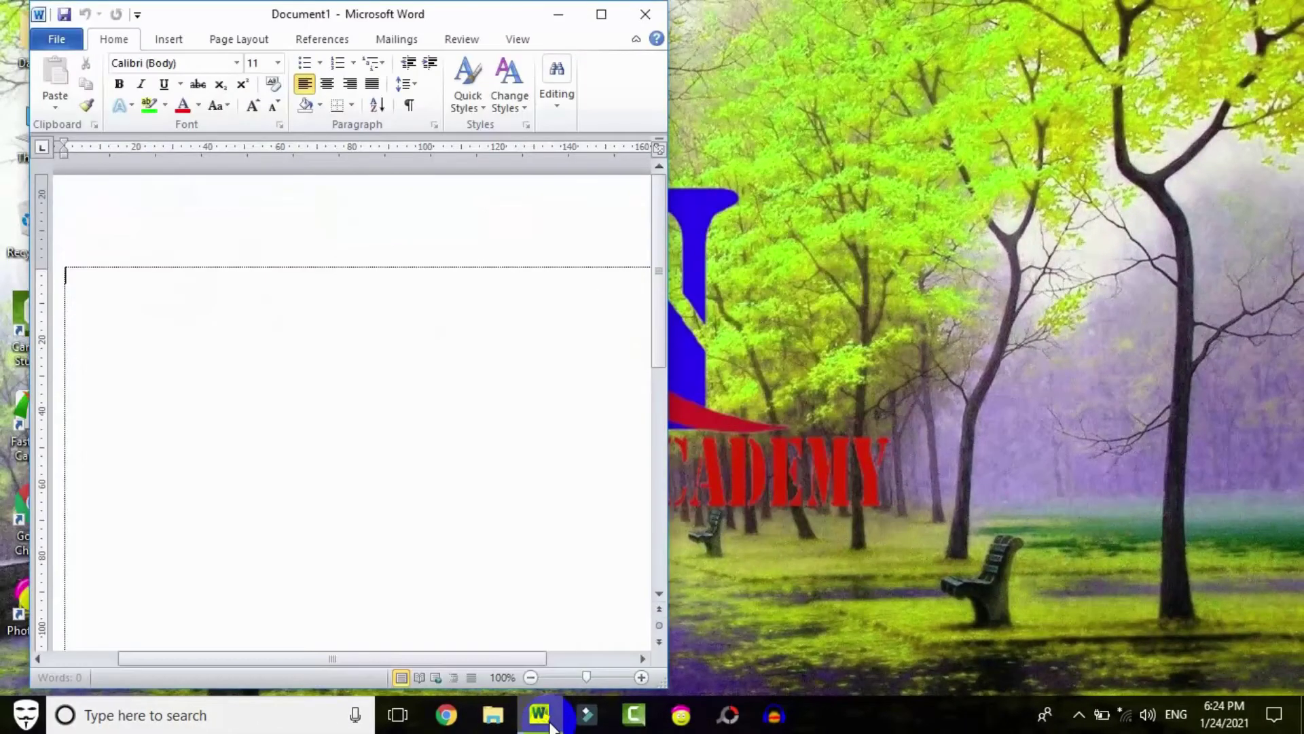
left_click(602, 15)
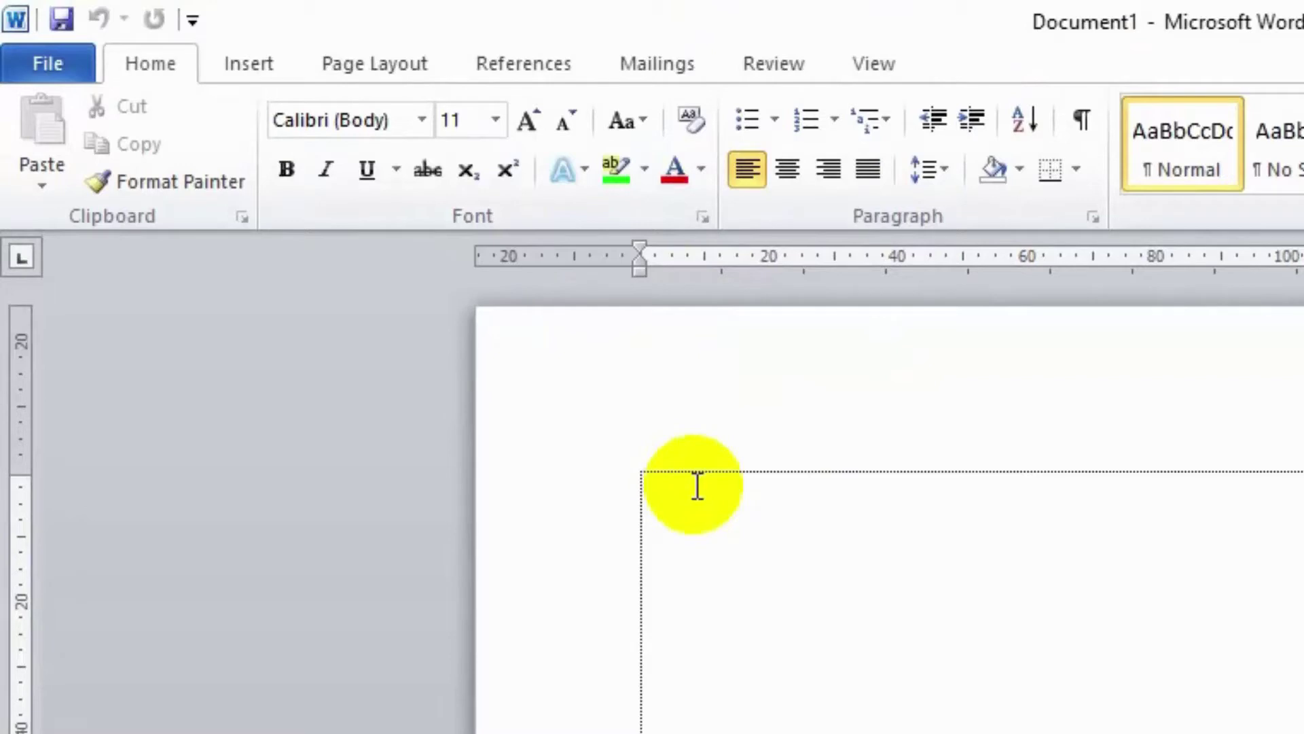
left_click(700, 69)
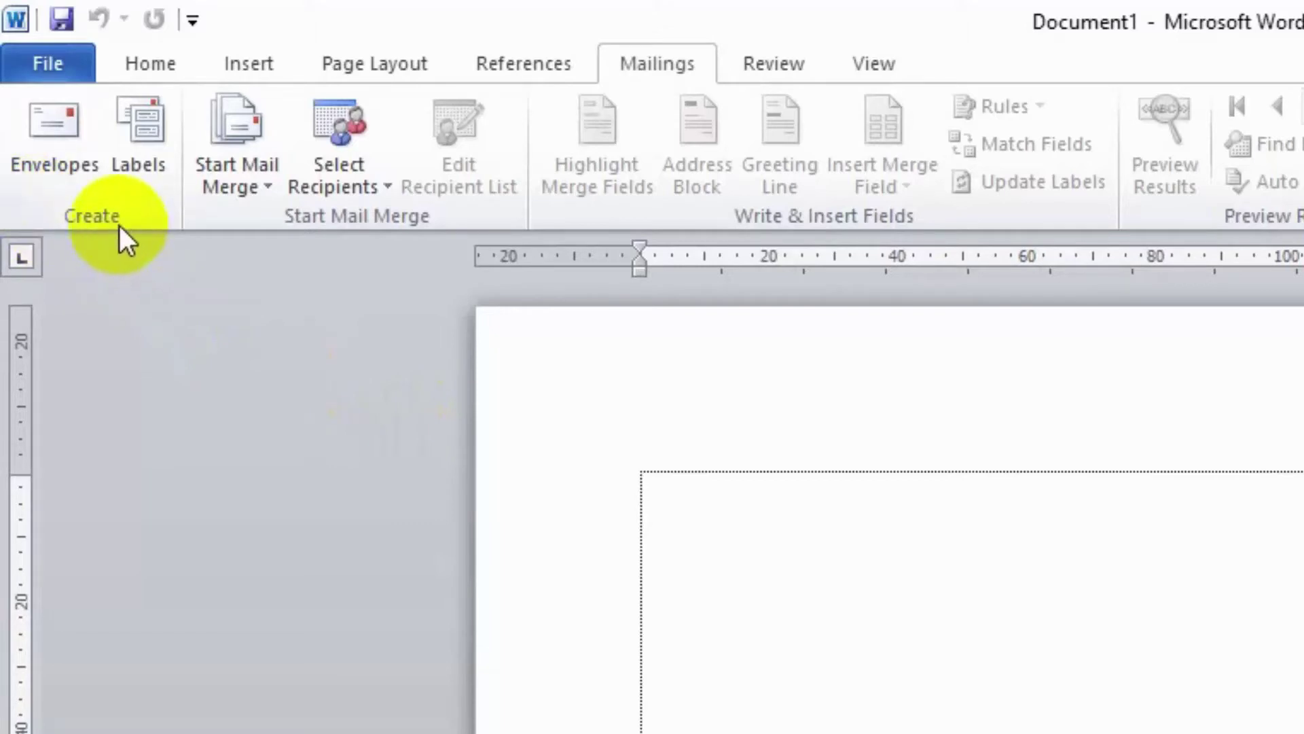
Step: Open the Envelopes and Labels dialog and move it lower on screen
left_click(56, 154)
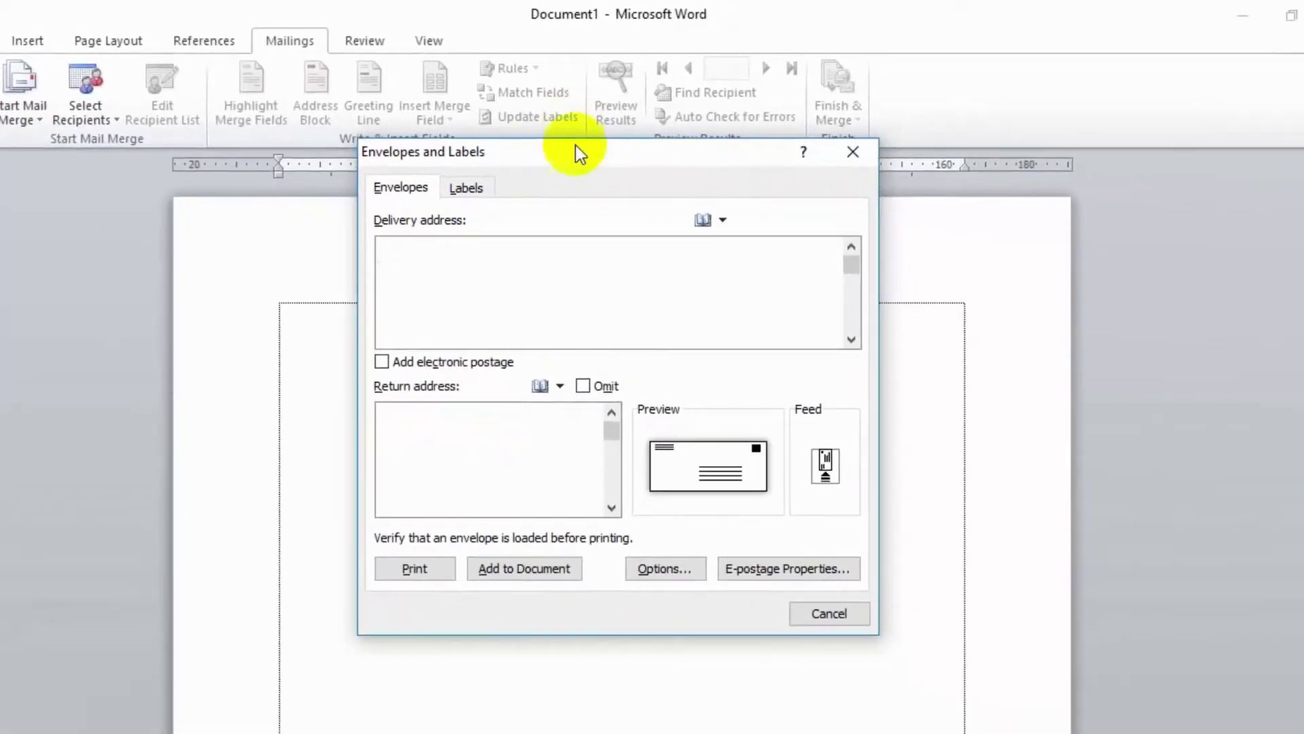
left_click_drag(576, 152, 564, 234)
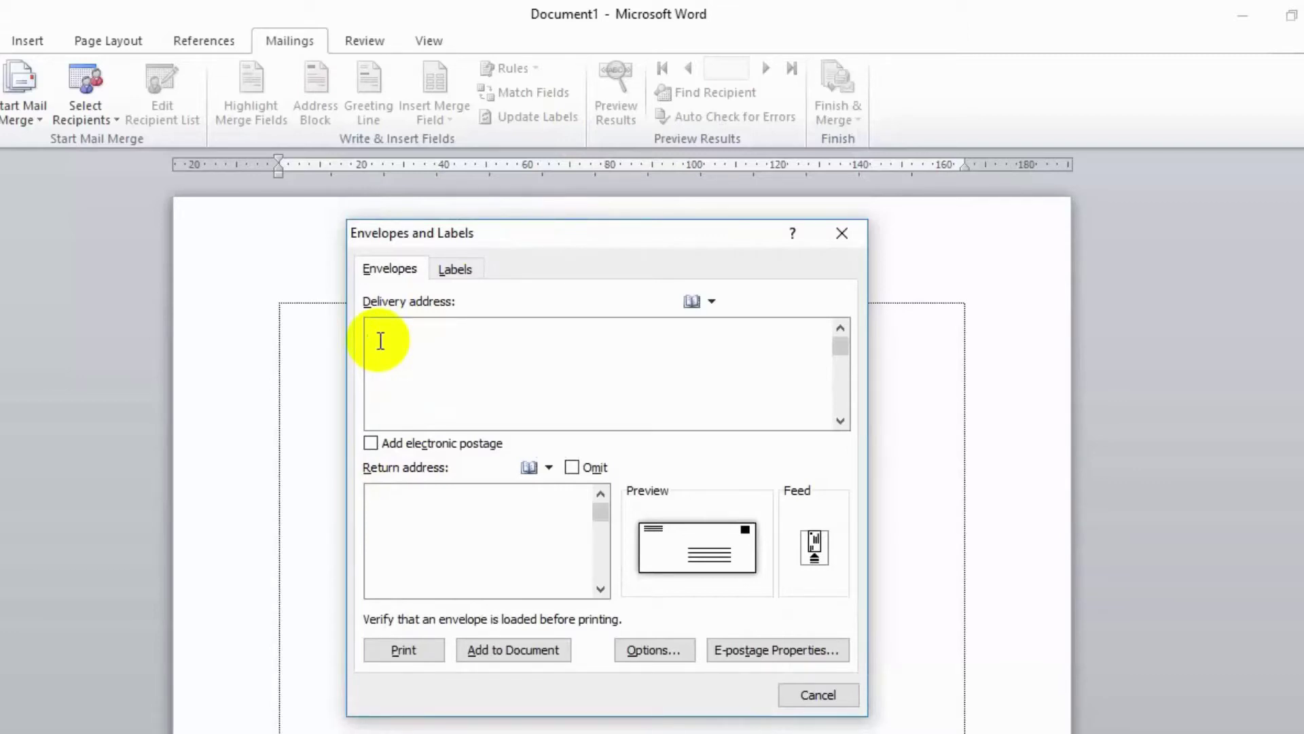
Step: Enter the recipient's name, street address and mobile number as three delivery address lines
type("M")
type("r. ")
type("Karim")
key("Return")
type("Mo")
key("BackSpace")
type("o")
key("BackSpace")
type("ir")
type("pur")
type("-10")
type(", D")
type("haka")
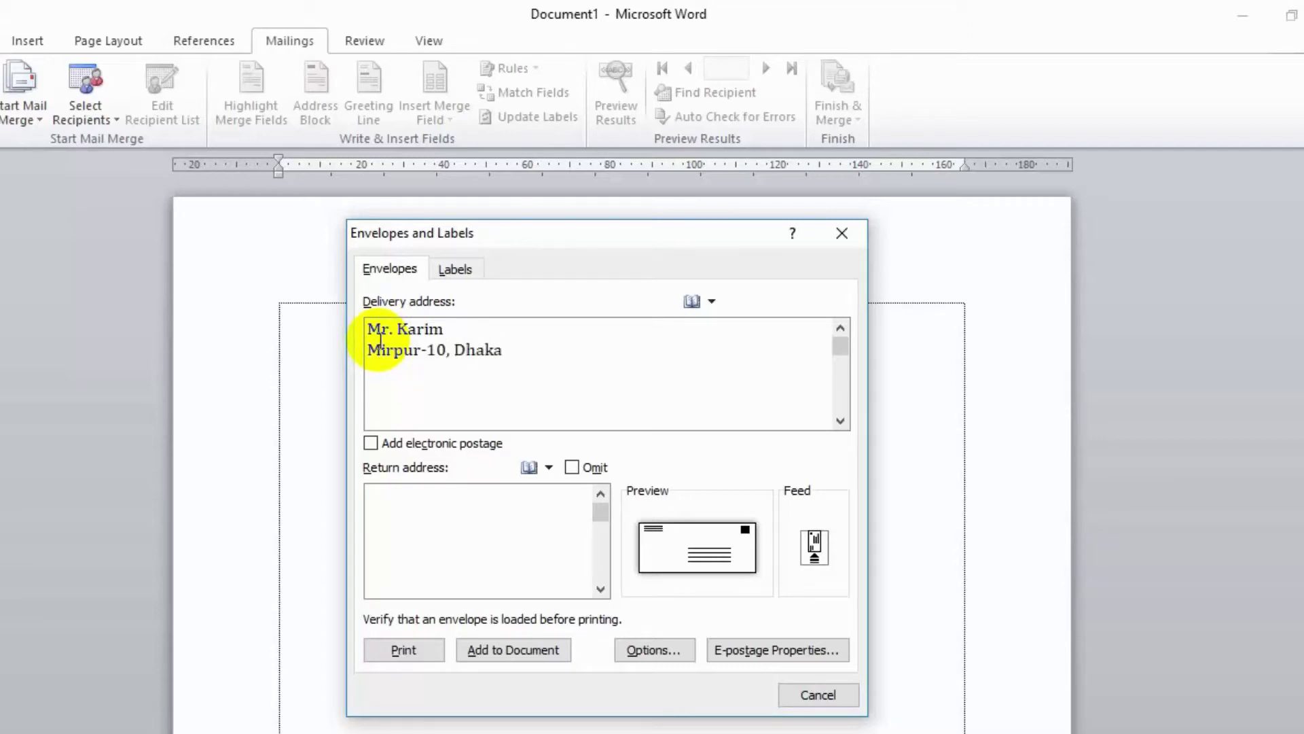
key("Return")
type("Mo")
type("bile")
type(":")
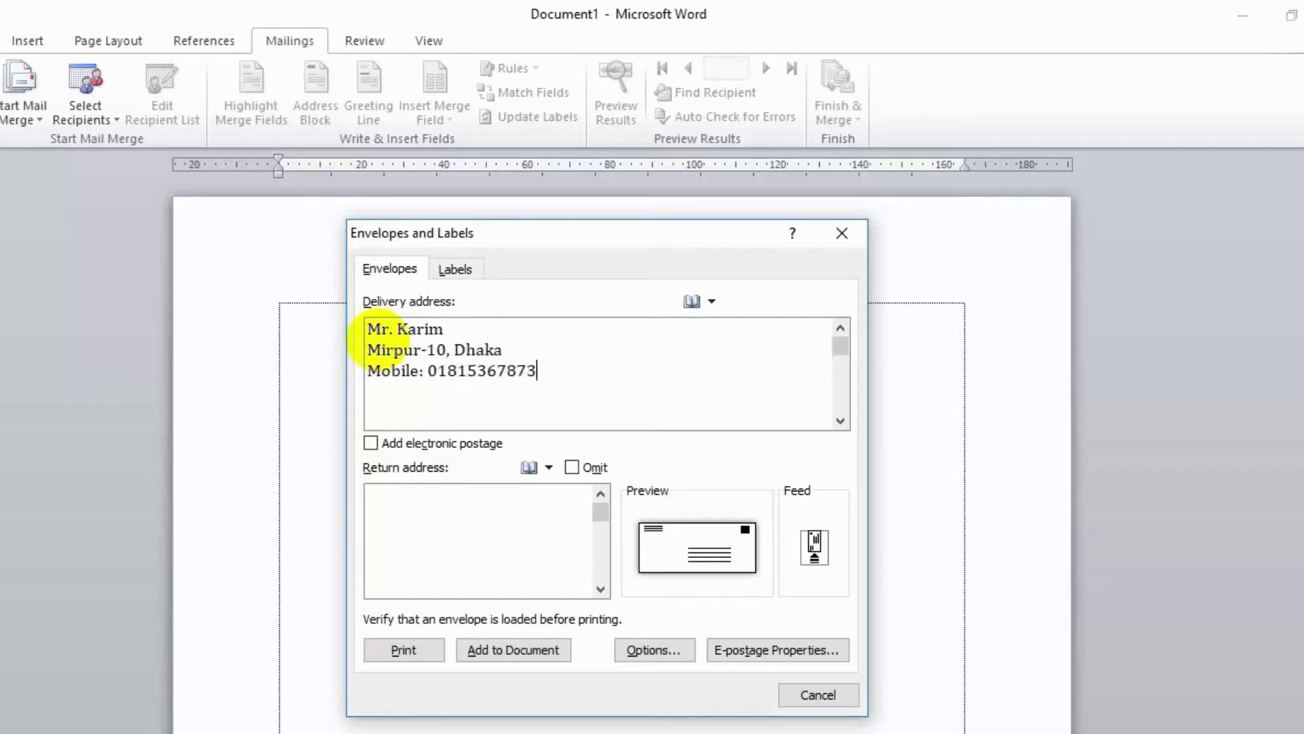
type("8")
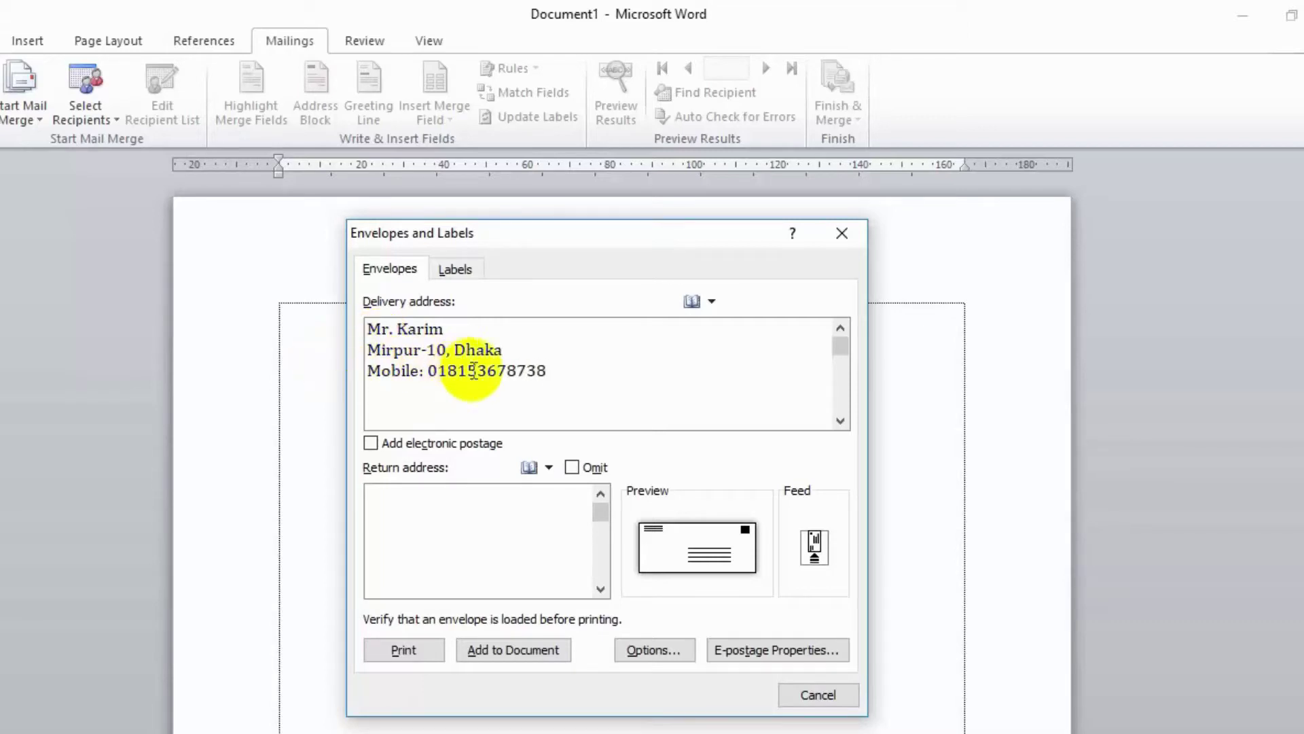
key("BackSpace")
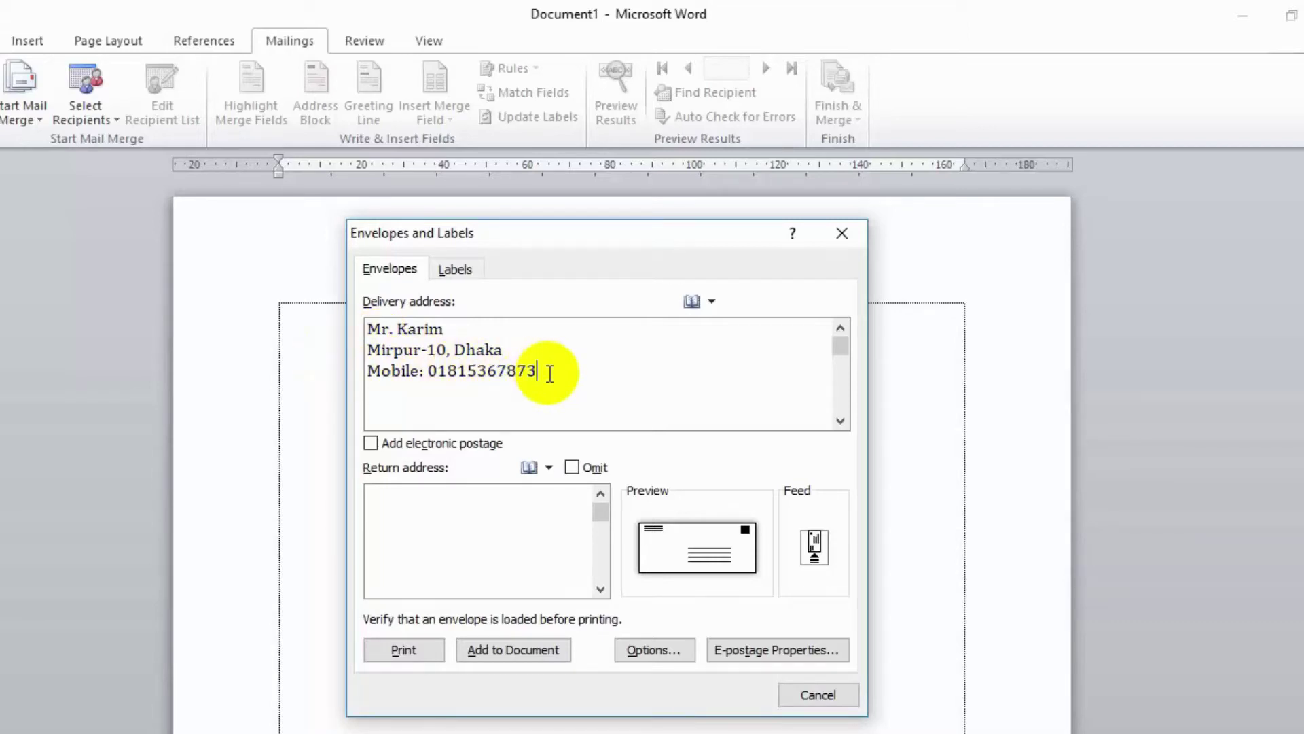
Step: Fill the Return address box with the sender's name and, on a second line, their address
left_click(375, 495)
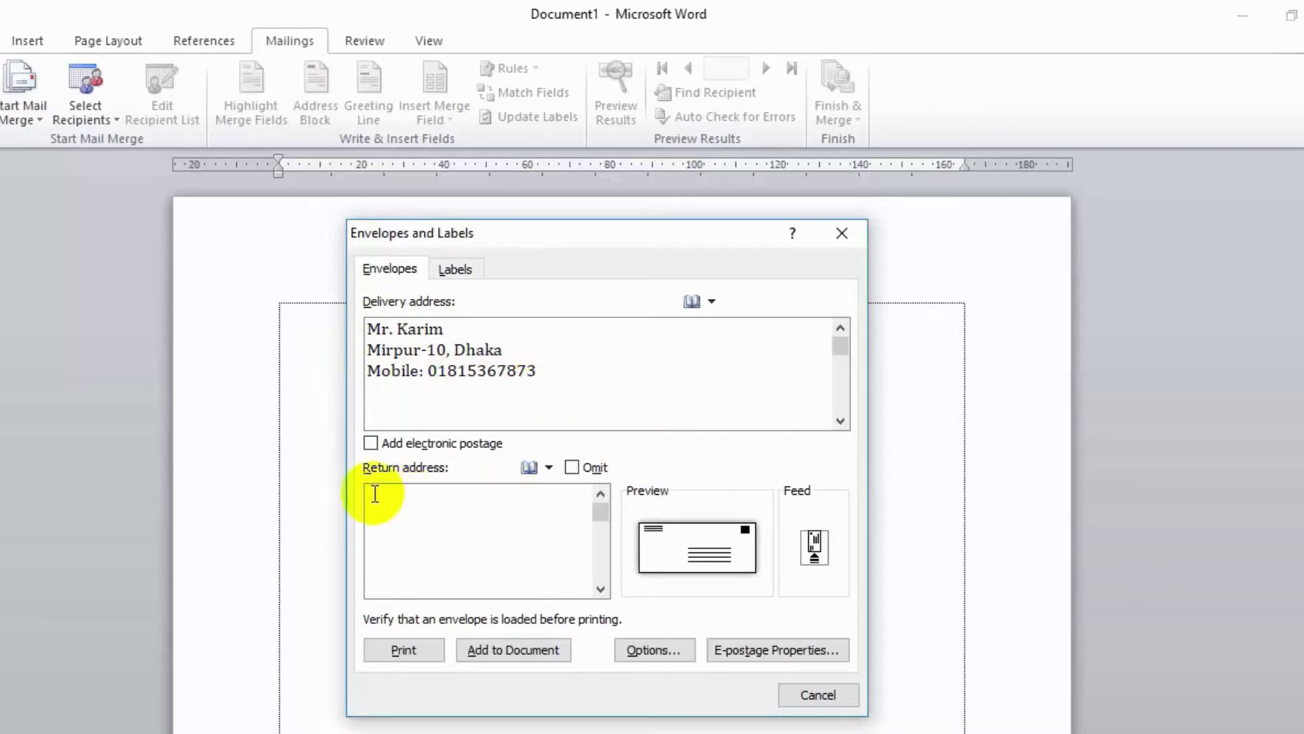
type("Mr")
type(". R")
type("ahim")
key("Return")
type("Agra")
type("bad")
type(", CD")
type("A")
type(" A")
type("ccess ")
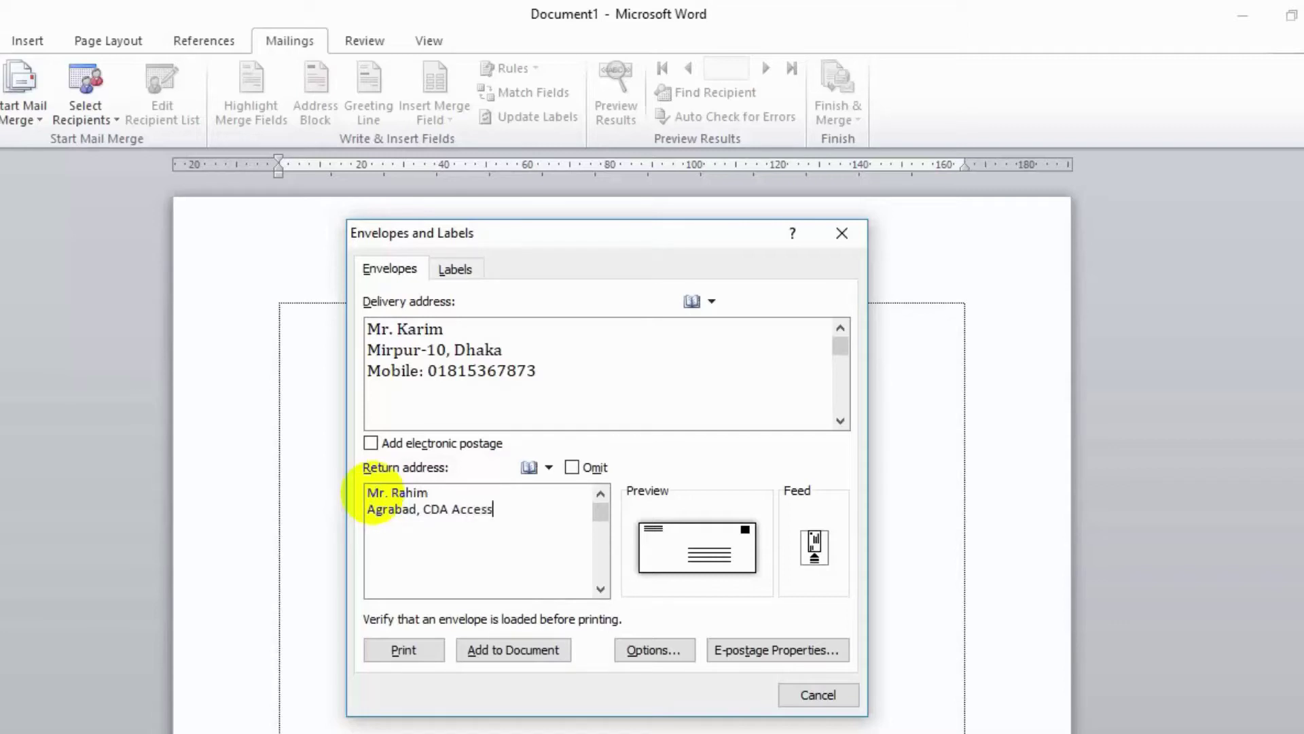
type("Ro")
type("ad, ")
type("Chitt")
type("agong")
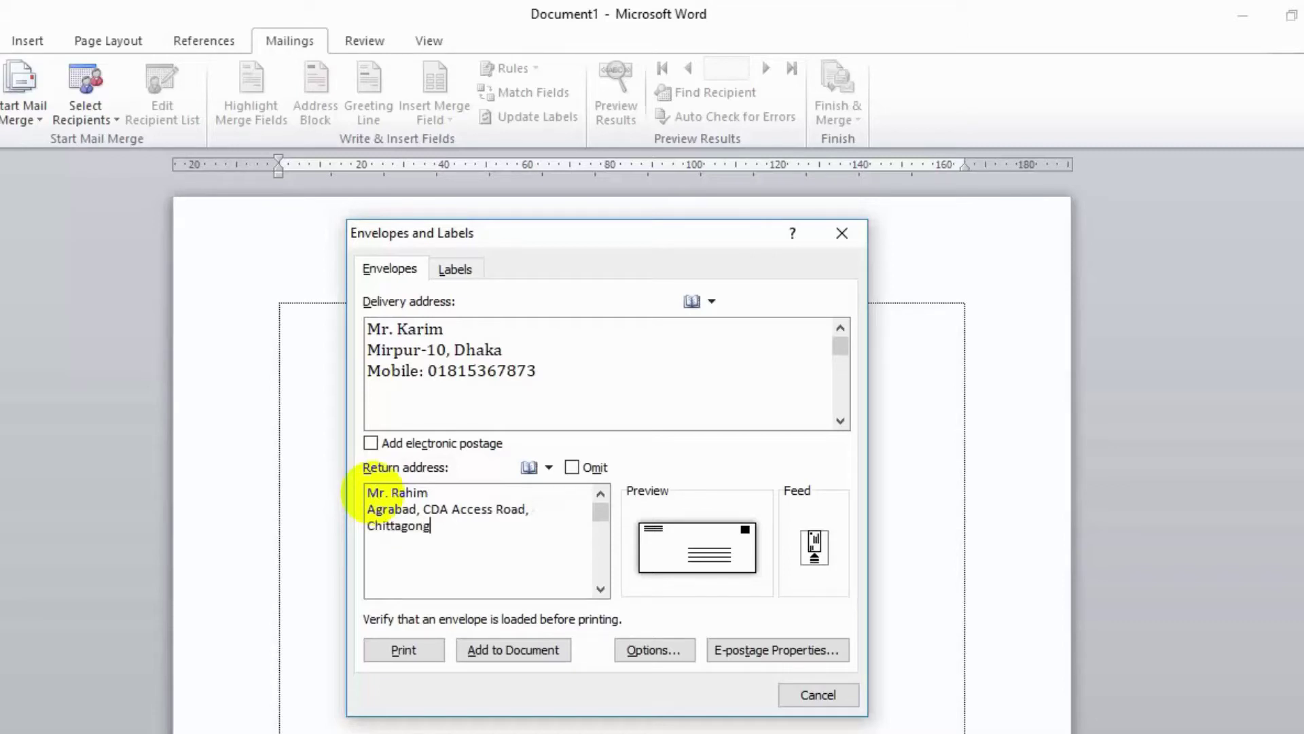
type(".")
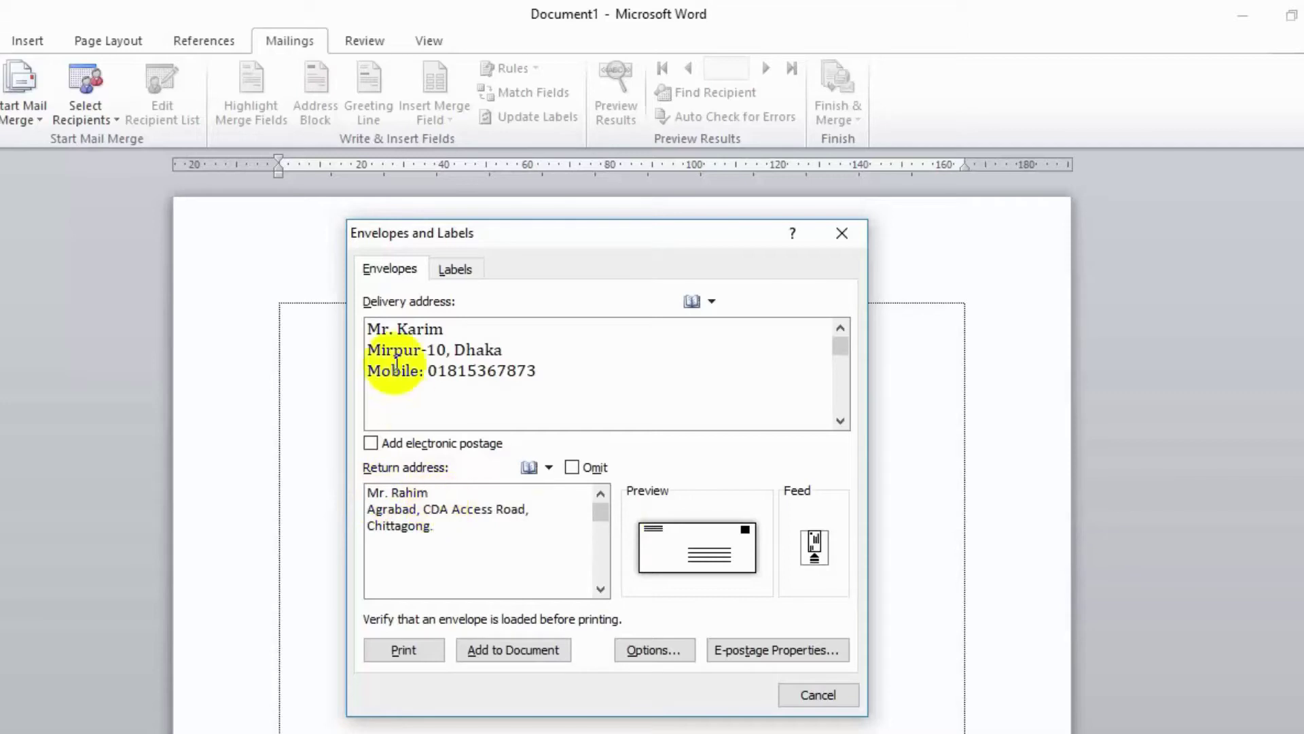
Step: Select and deselect both addresses, then bring up the Envelope Options printing settings
left_click_drag(367, 328, 568, 384)
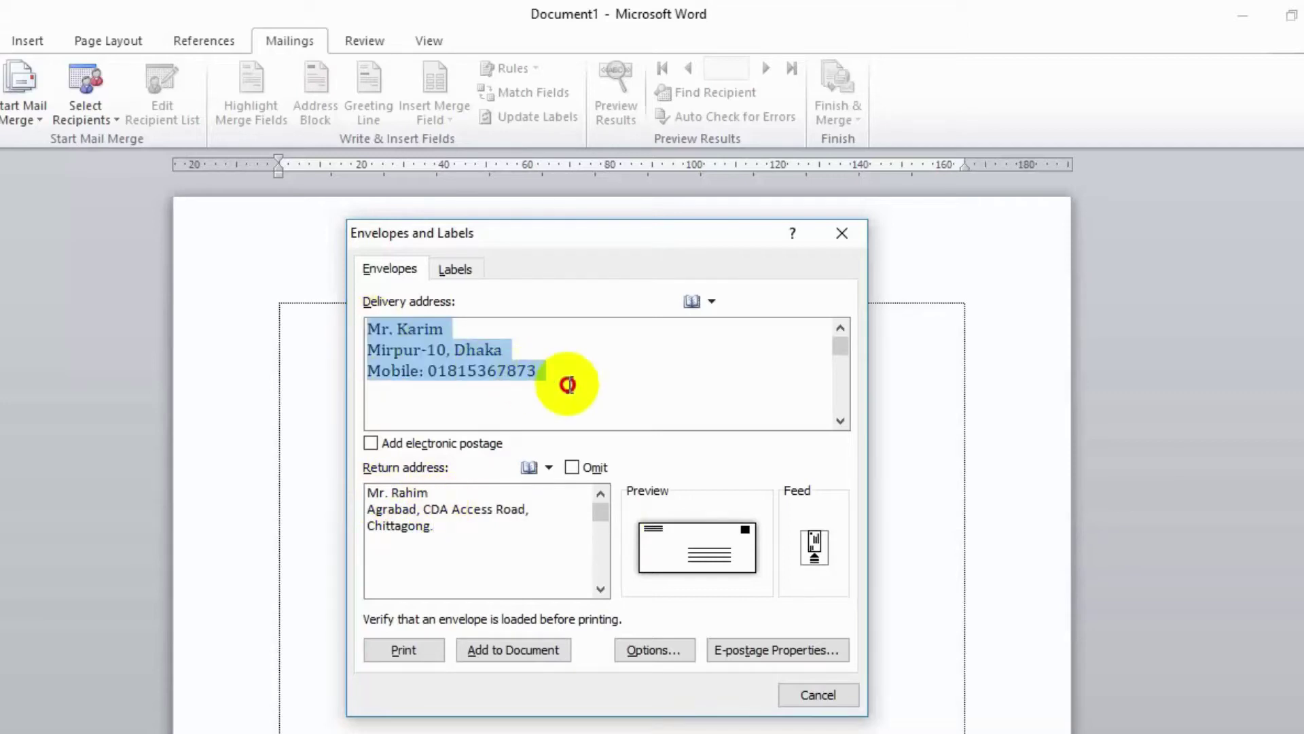
left_click(568, 385)
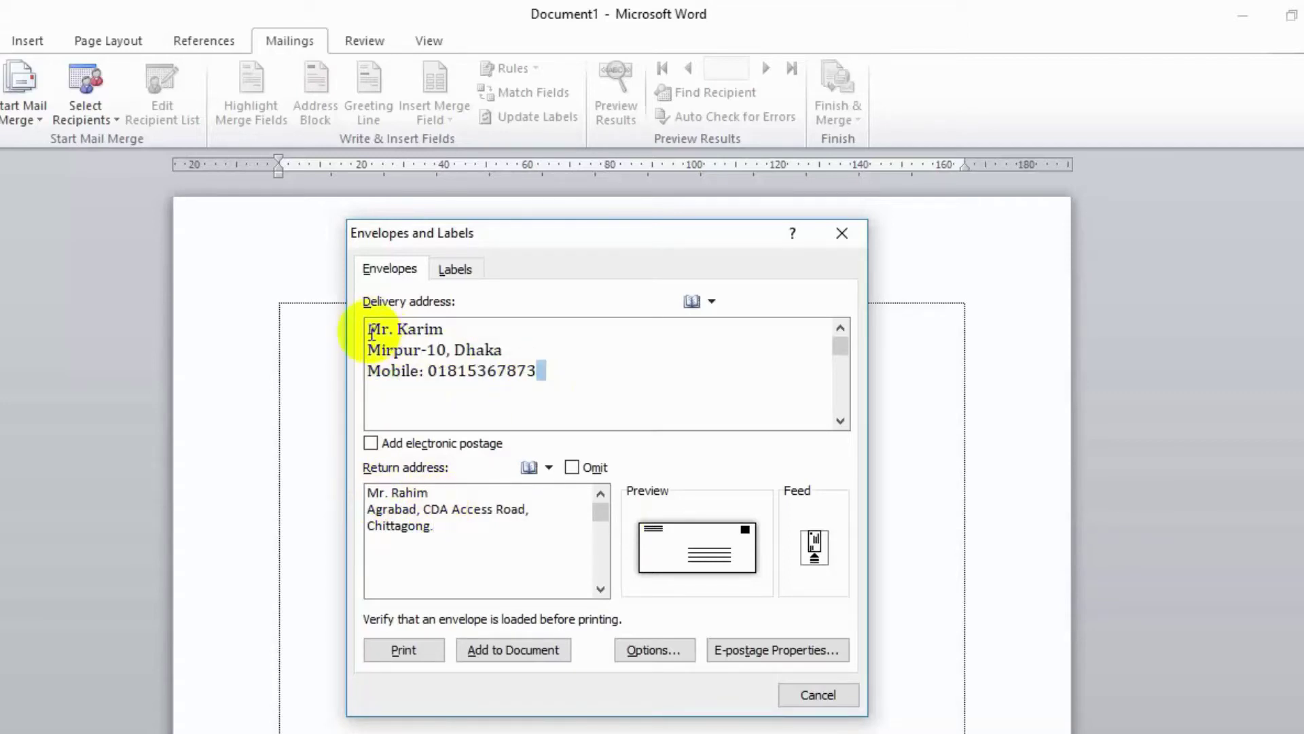
left_click_drag(441, 527, 373, 493)
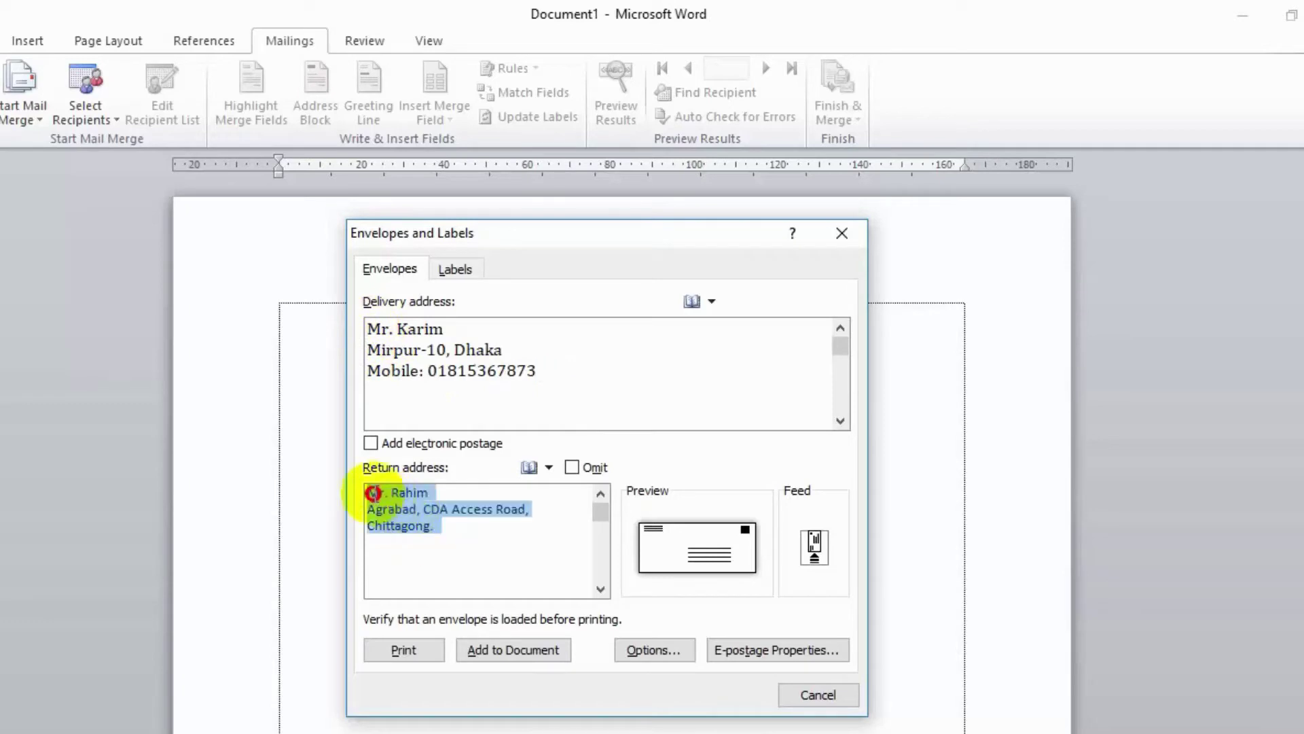
left_click(547, 555)
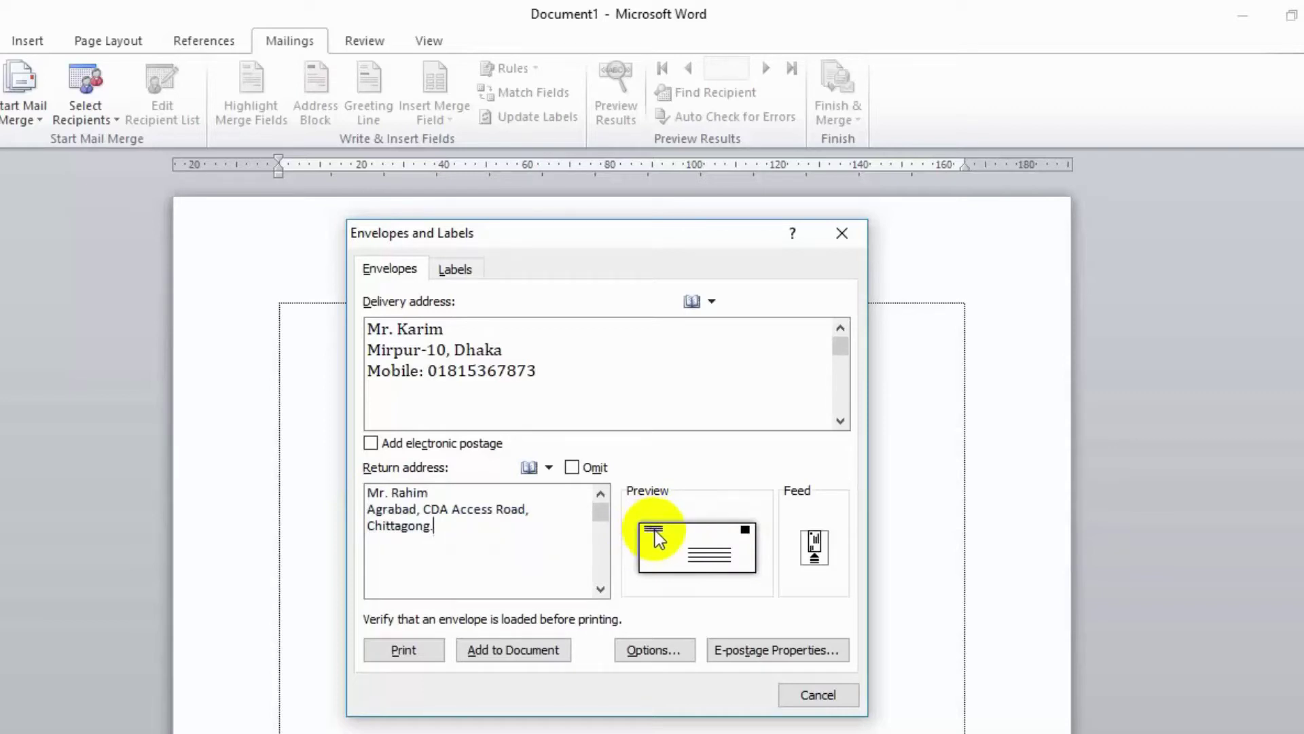
left_click(815, 547)
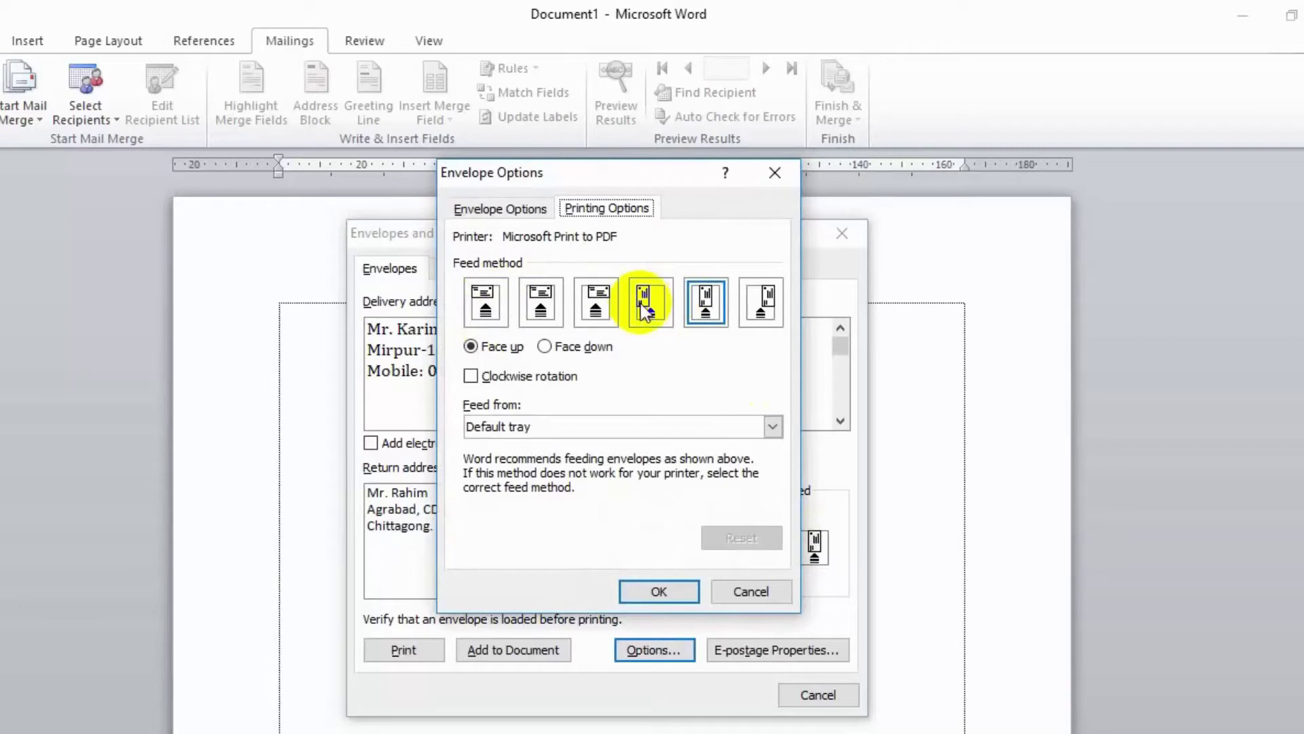
left_click(755, 178)
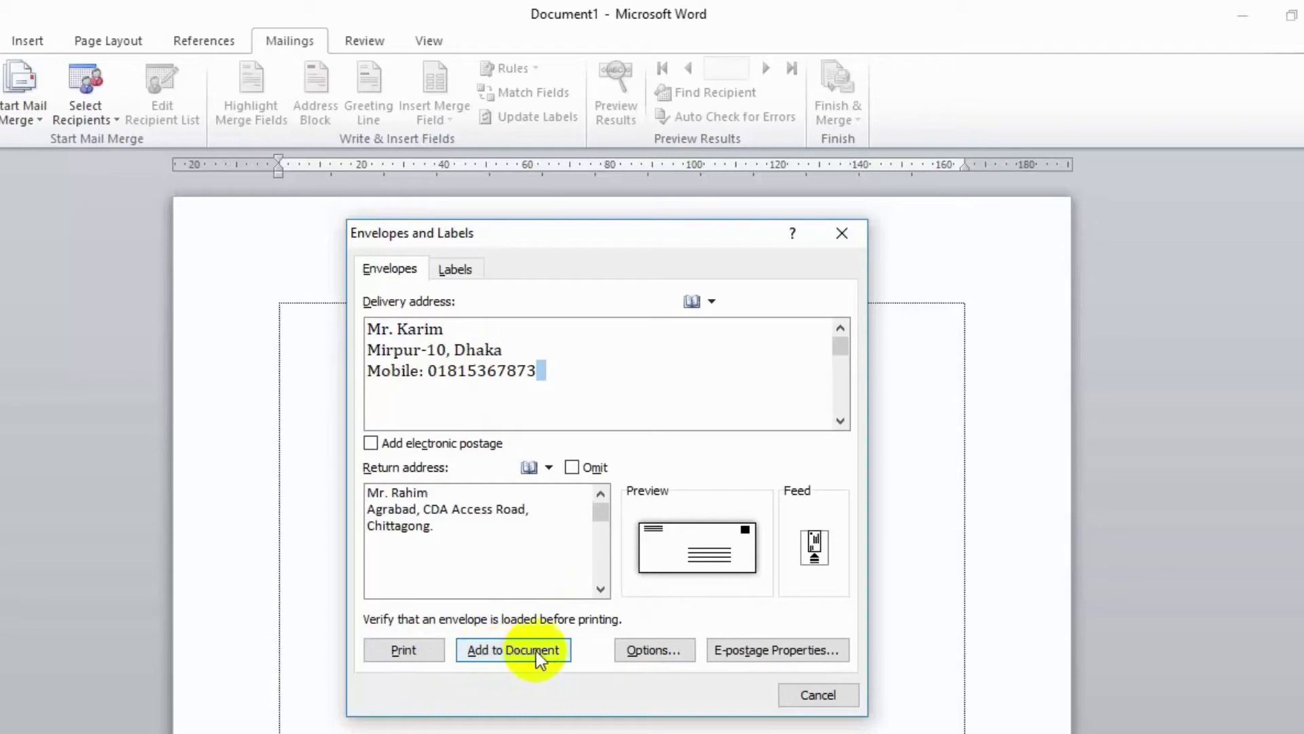
left_click(650, 652)
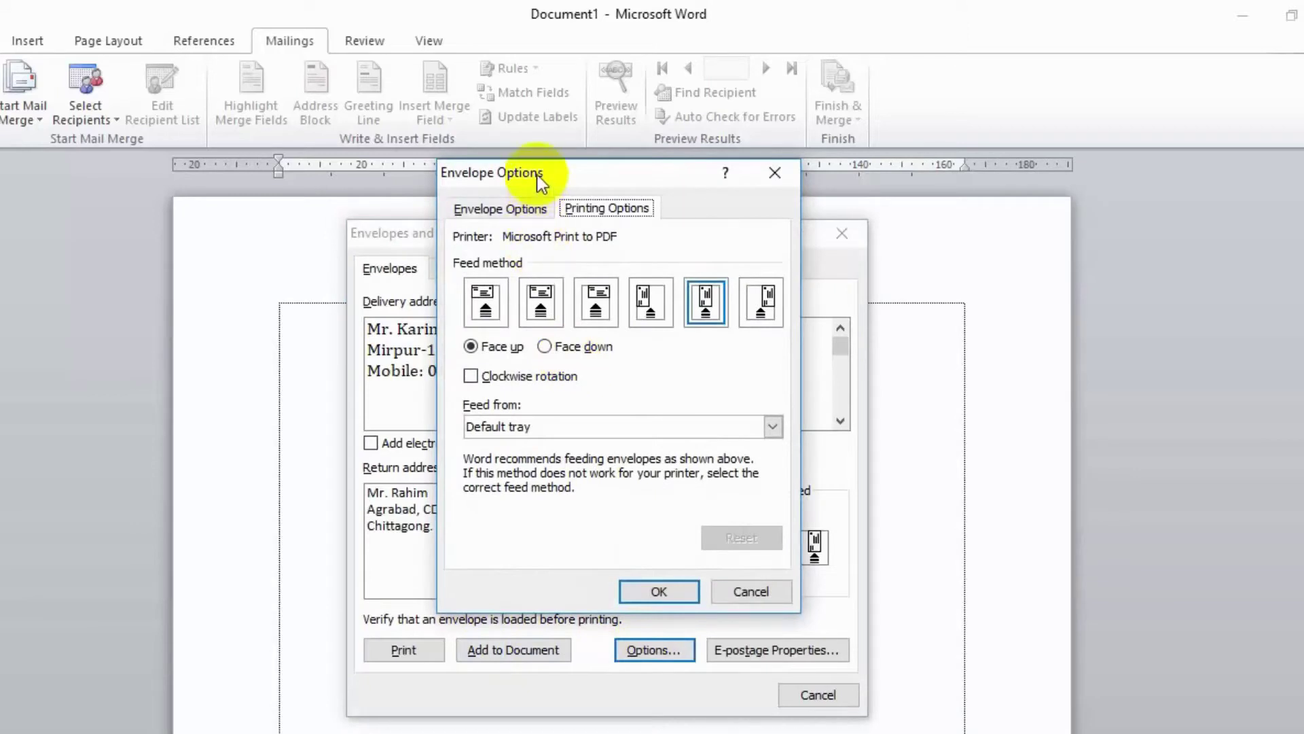
left_click_drag(540, 180, 676, 195)
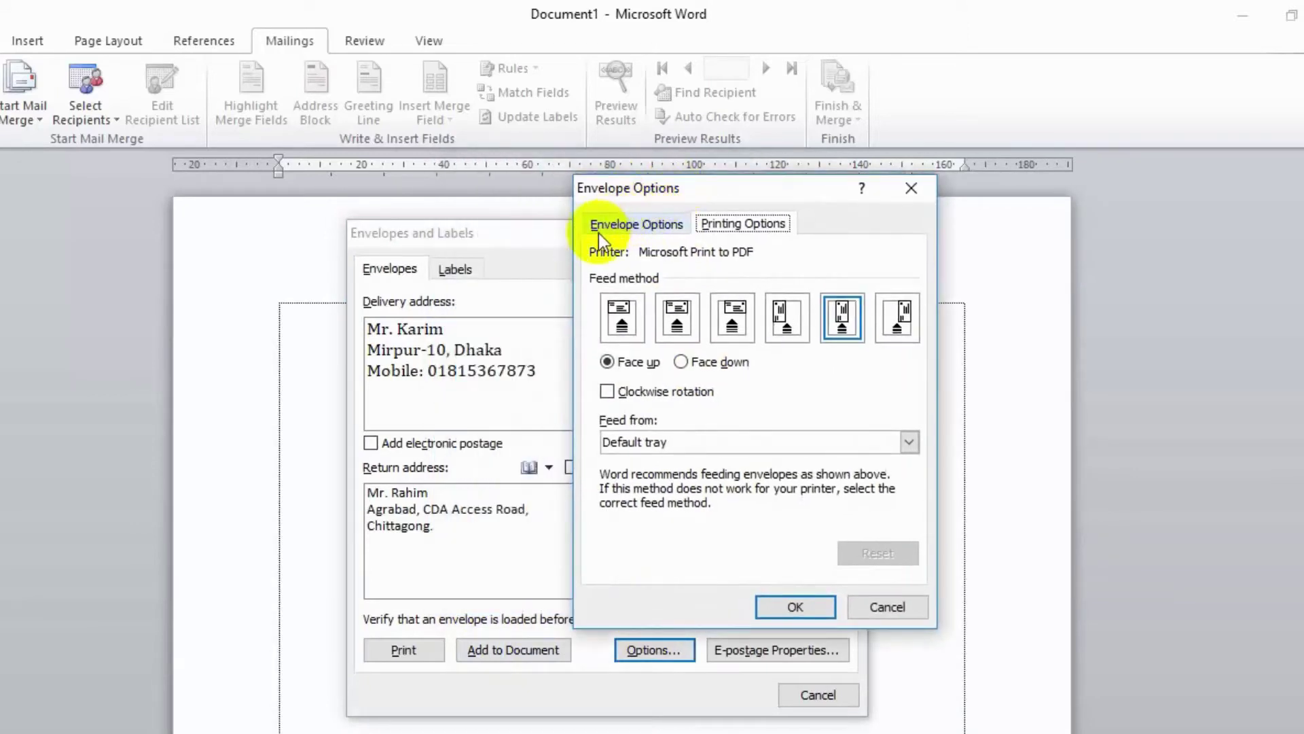
Step: Keep the envelope size at Size 10 and review both address font settings without changes
left_click(636, 228)
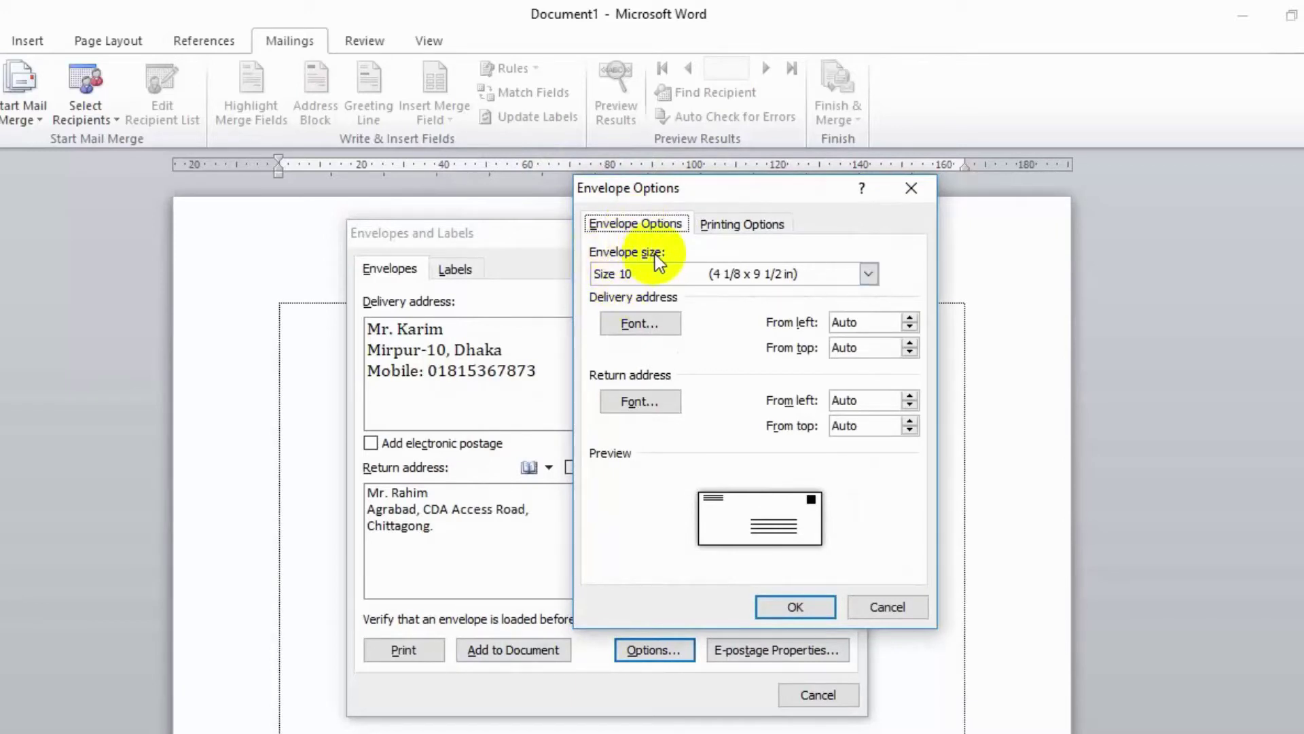
left_click(868, 275)
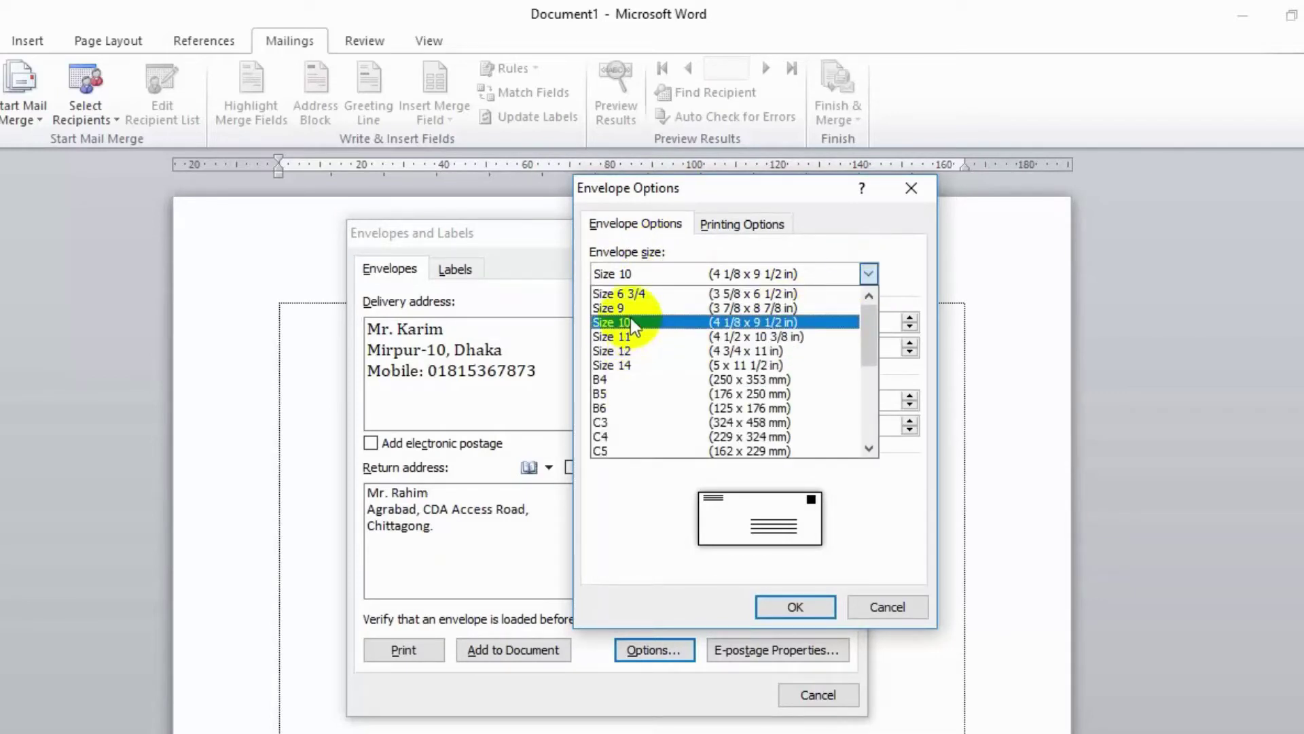
left_click(720, 322)
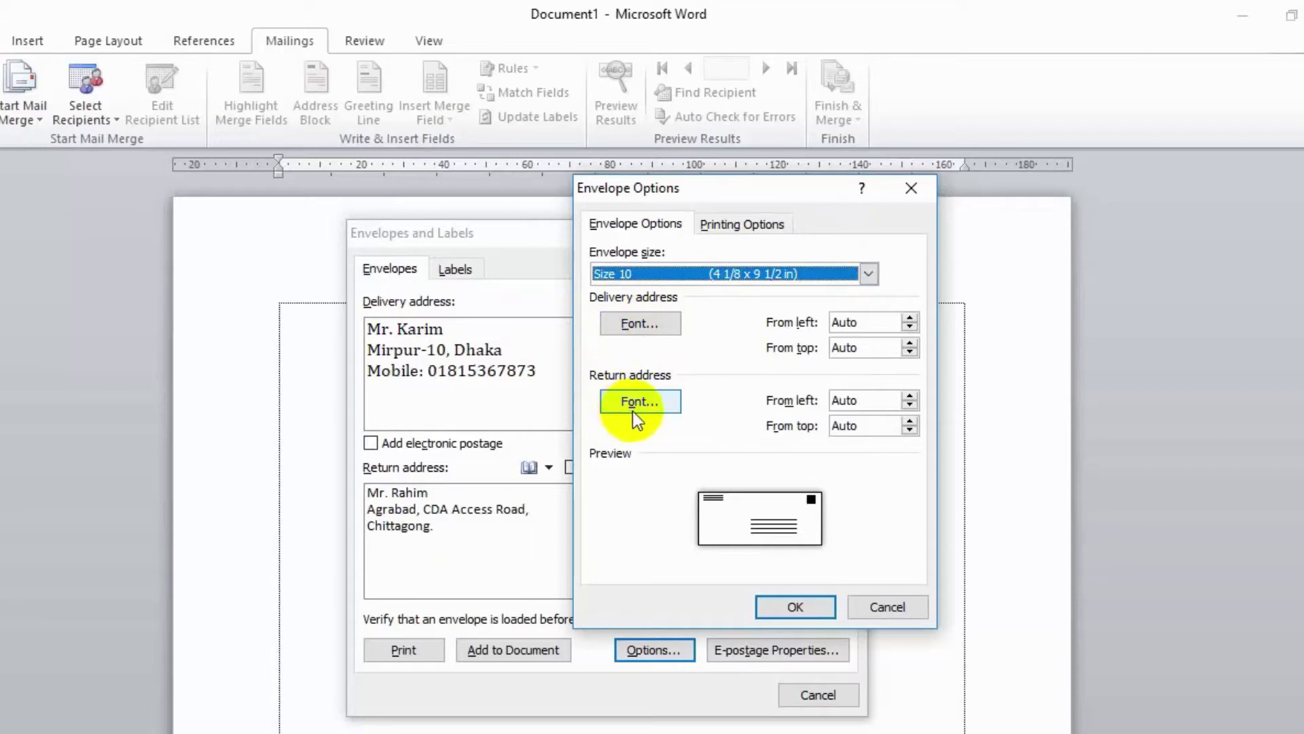
left_click(632, 322)
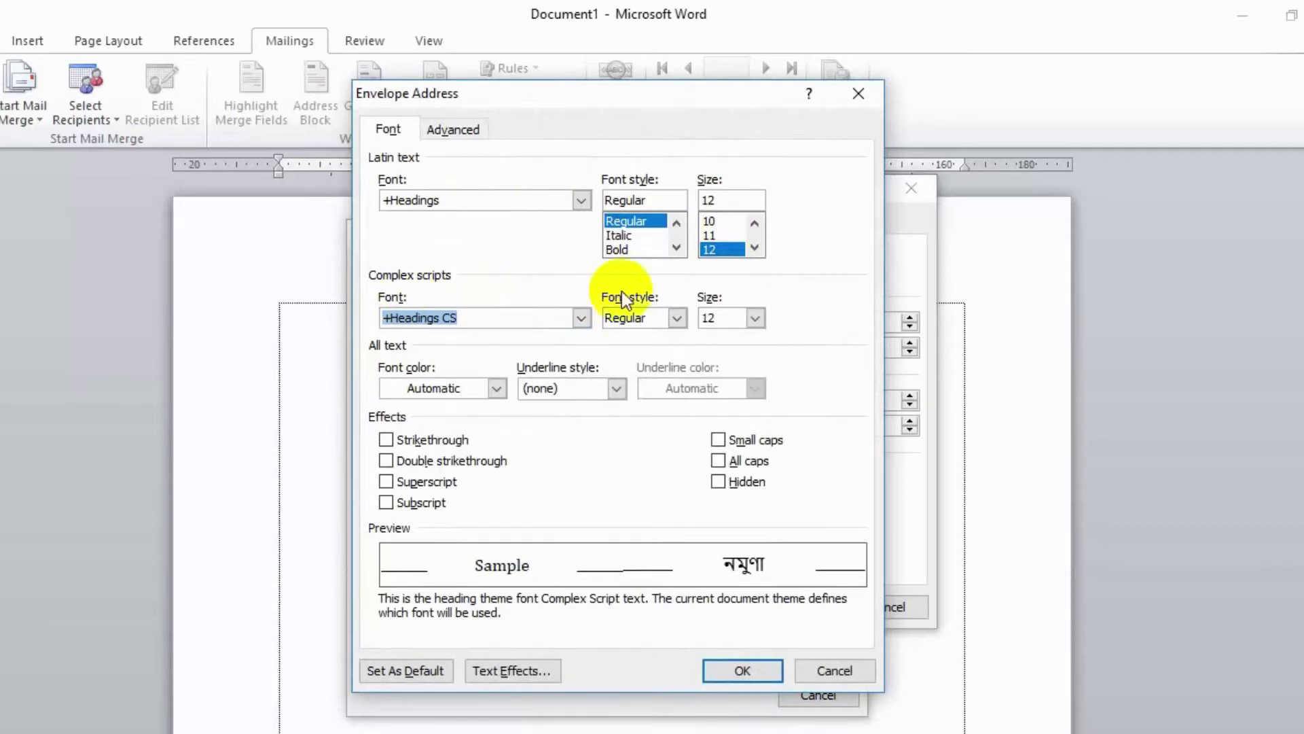
left_click(744, 671)
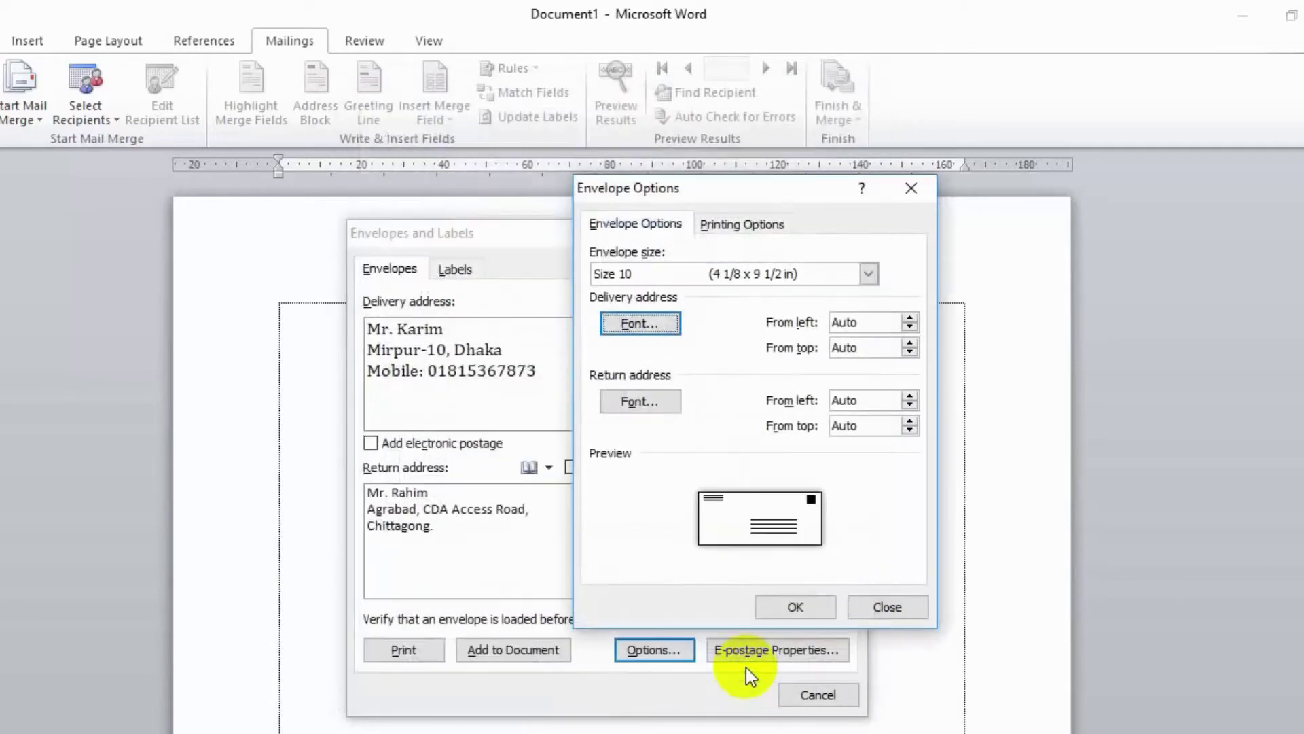
left_click(628, 402)
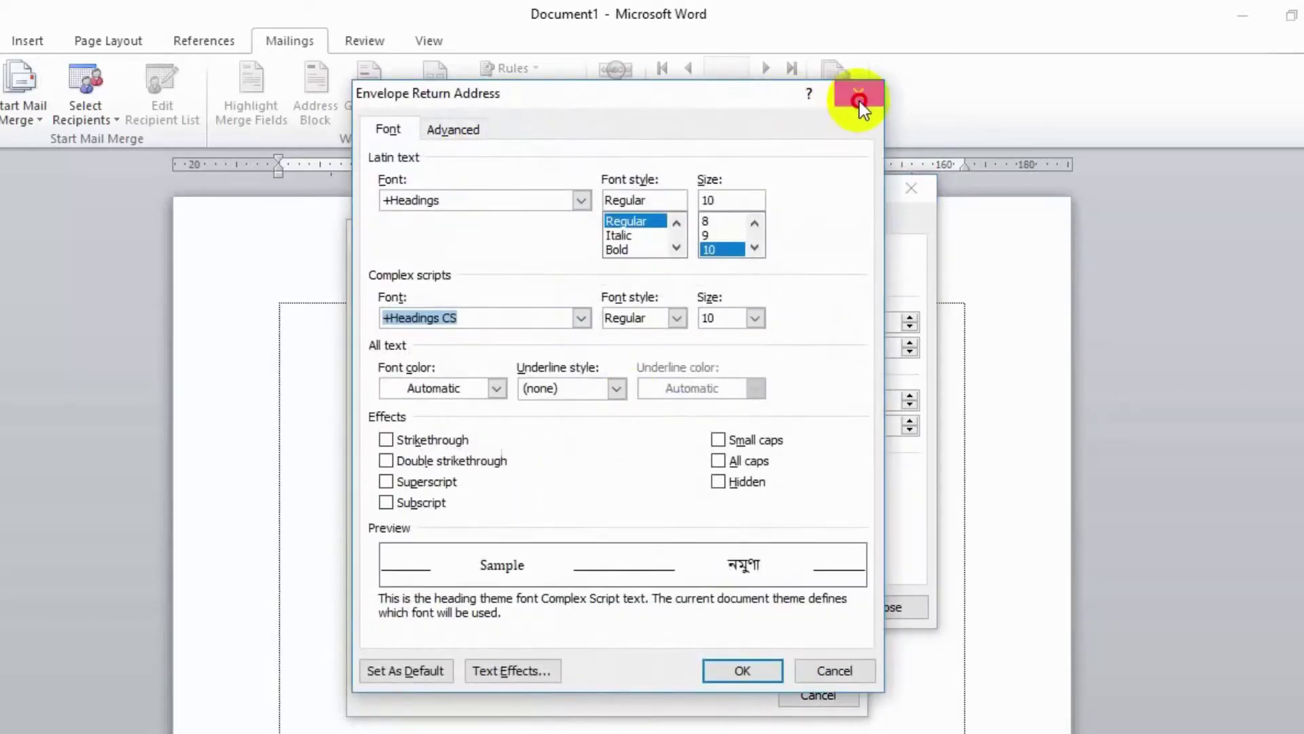
left_click(859, 96)
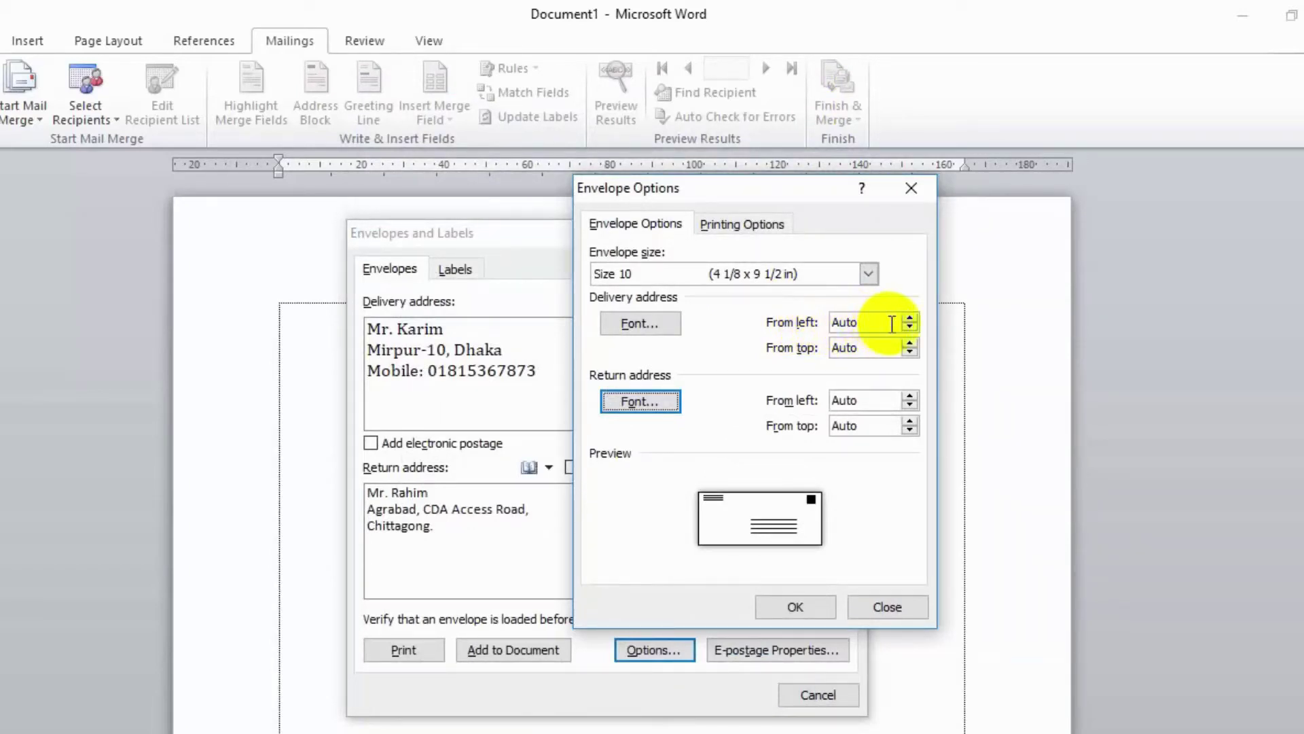
Step: Position the delivery address 38 mm from left, 47 mm from top; return address 2 mm / 9 mm
left_click(910, 317)
left_click(911, 318)
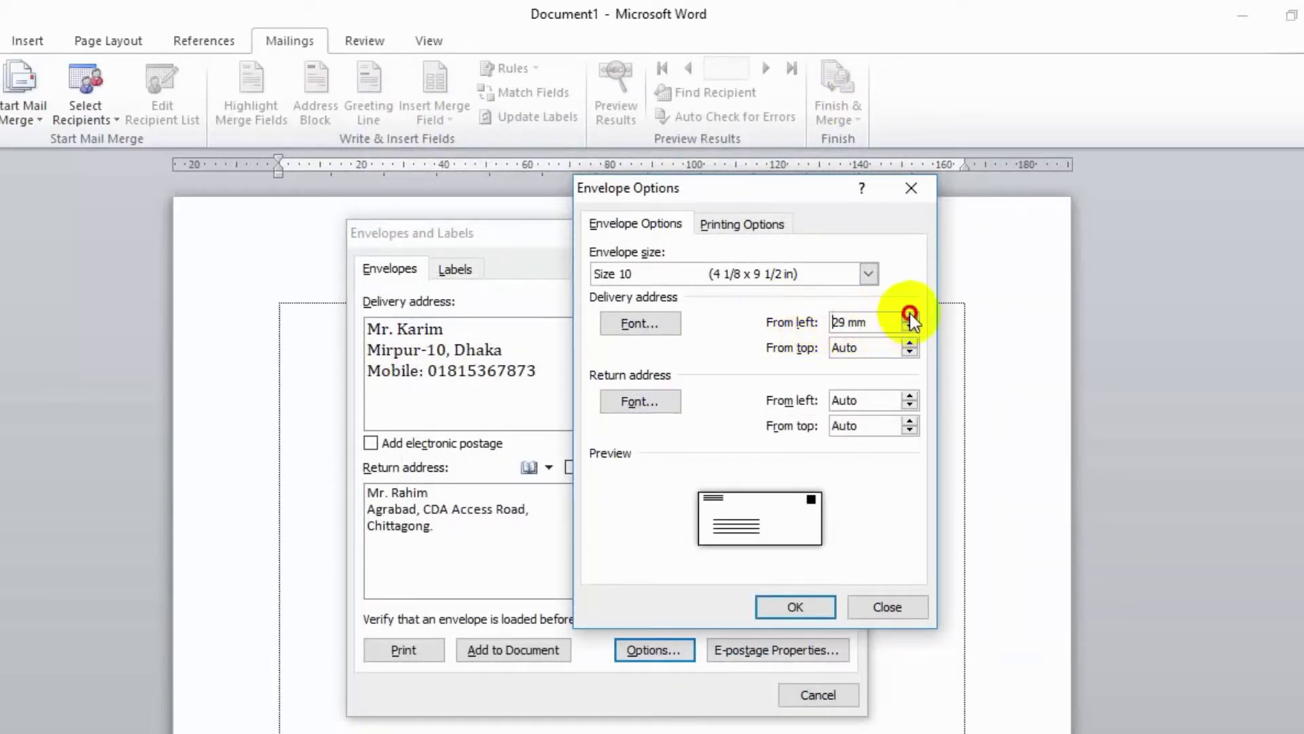
left_click(910, 317)
left_click(911, 317)
left_click(910, 318)
left_click(910, 317)
left_click(910, 317)
left_click(911, 317)
left_click(910, 317)
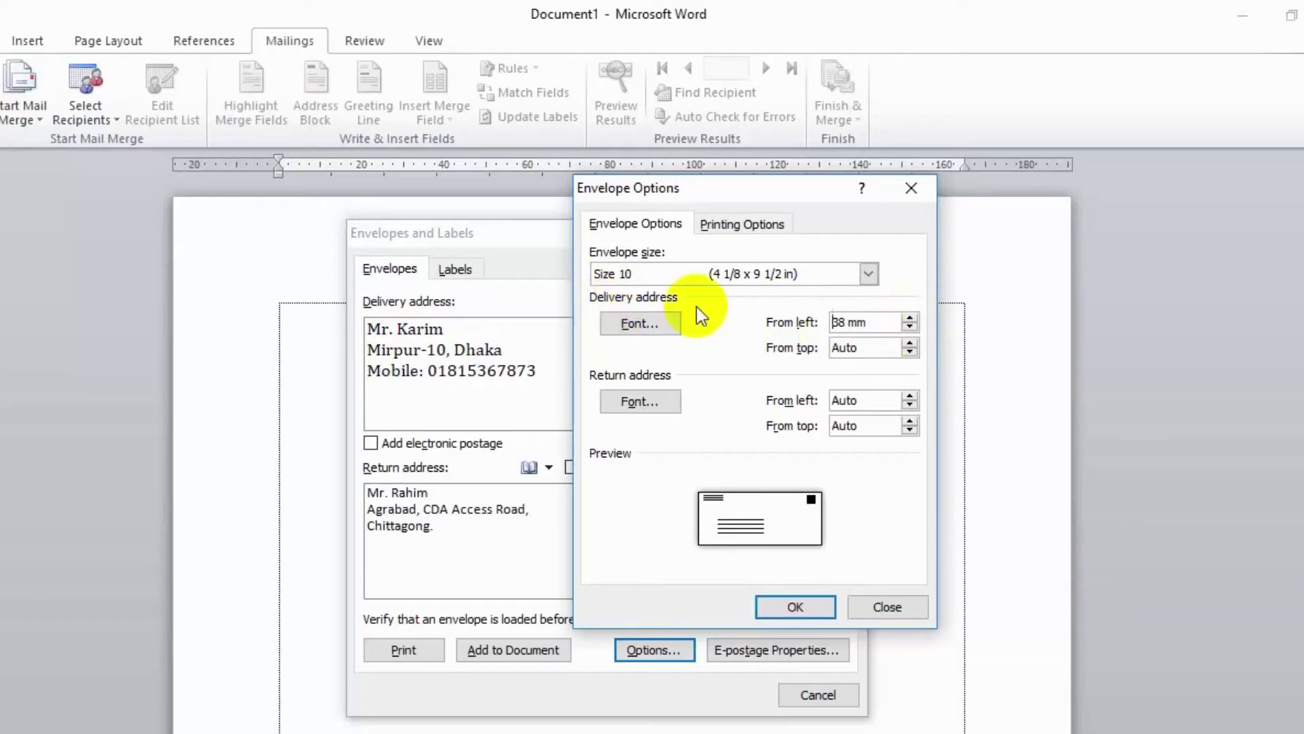
left_click(909, 343)
left_click(908, 343)
left_click(908, 343)
left_click(908, 344)
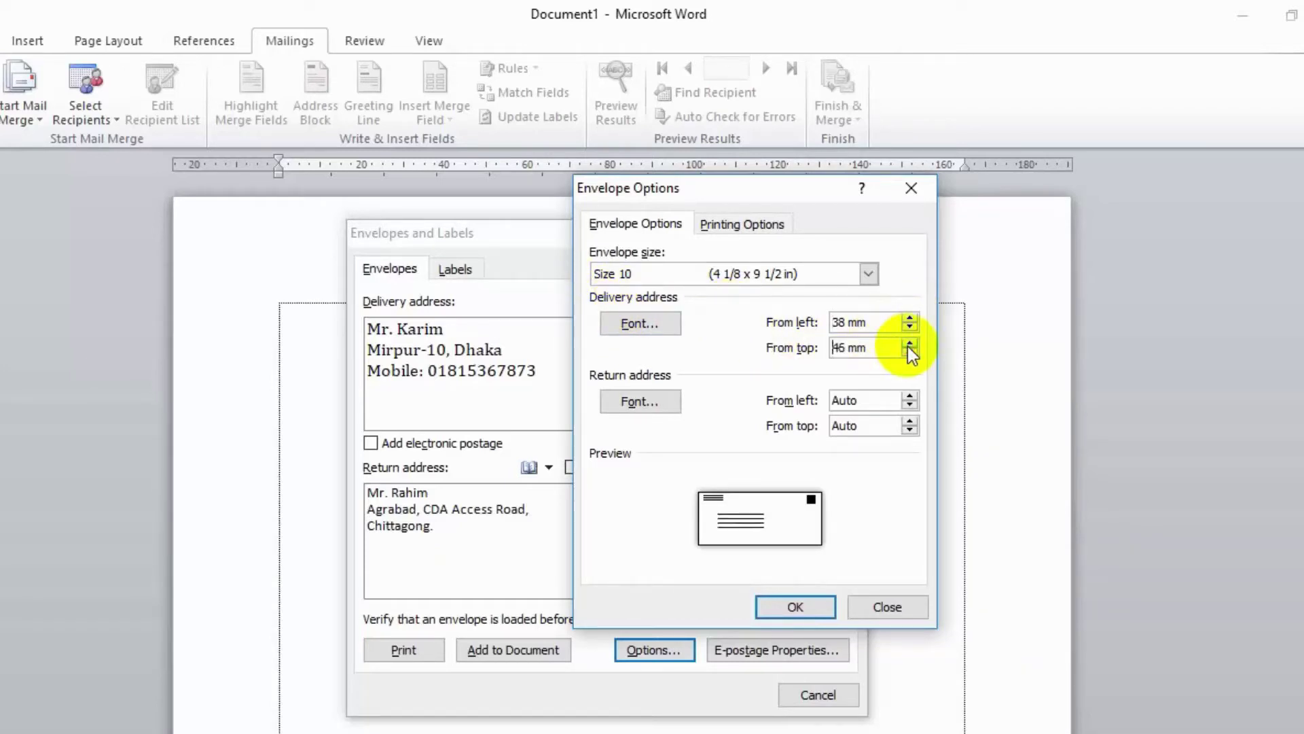
left_click(908, 344)
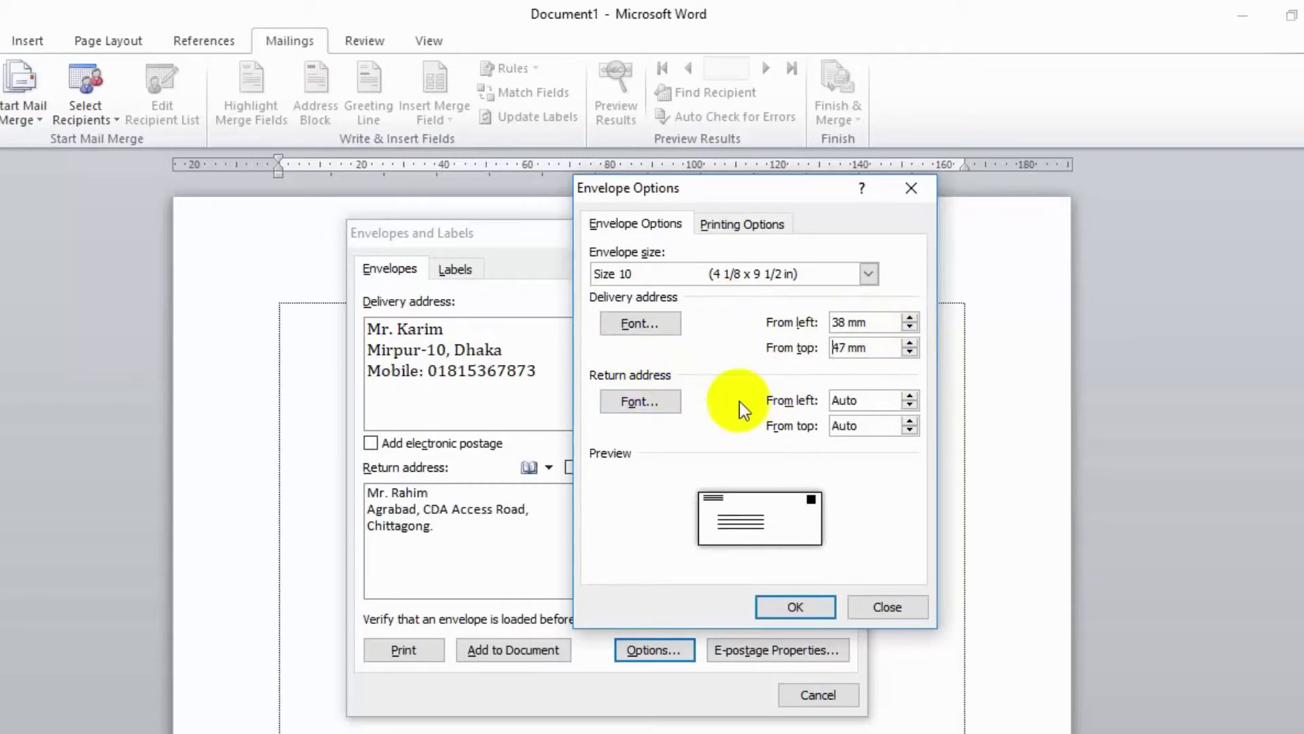
left_click(909, 398)
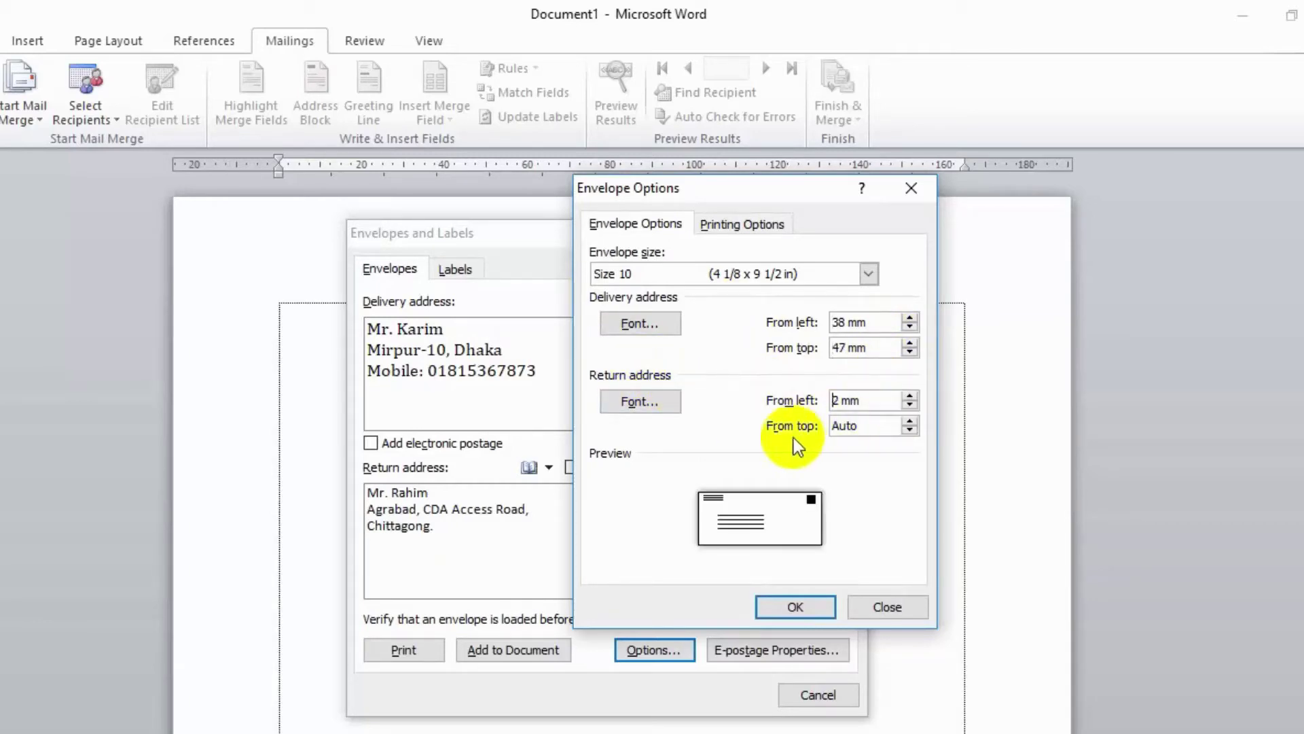
left_click(910, 420)
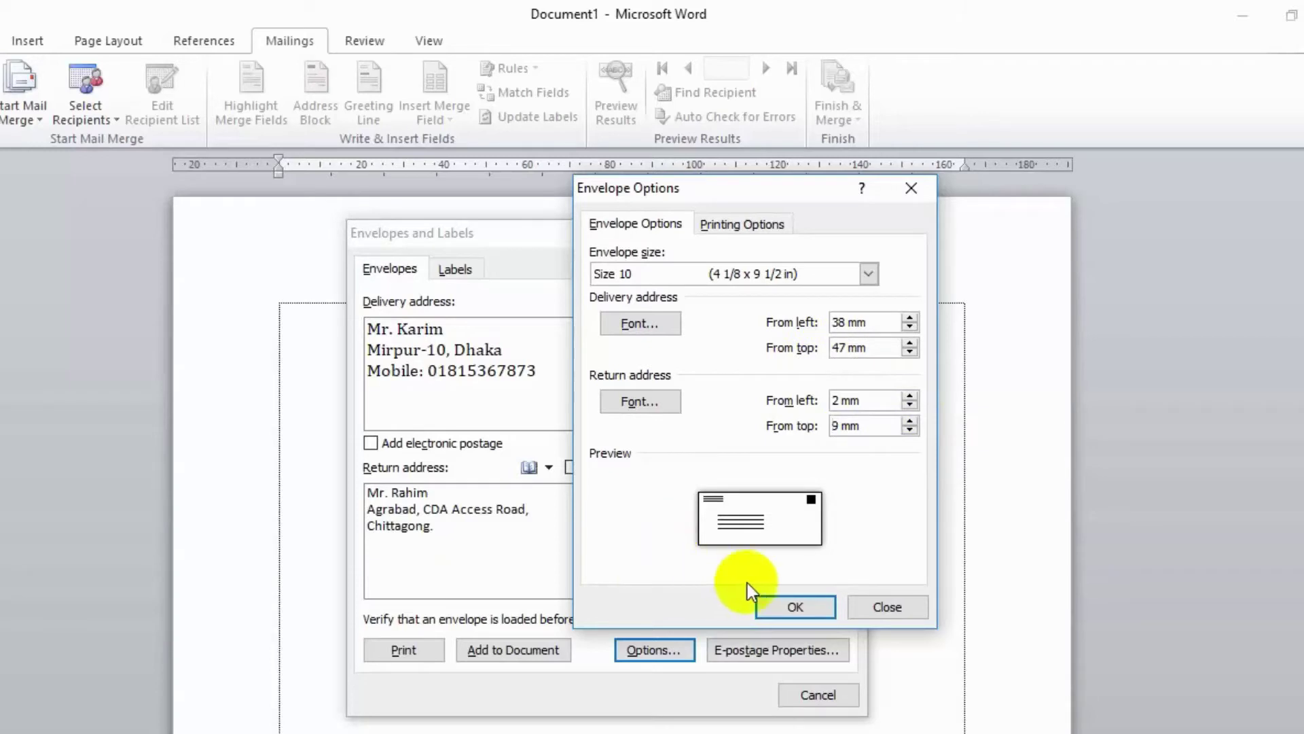
Step: Add the envelope to Document1 and save the return address as the default
left_click(778, 608)
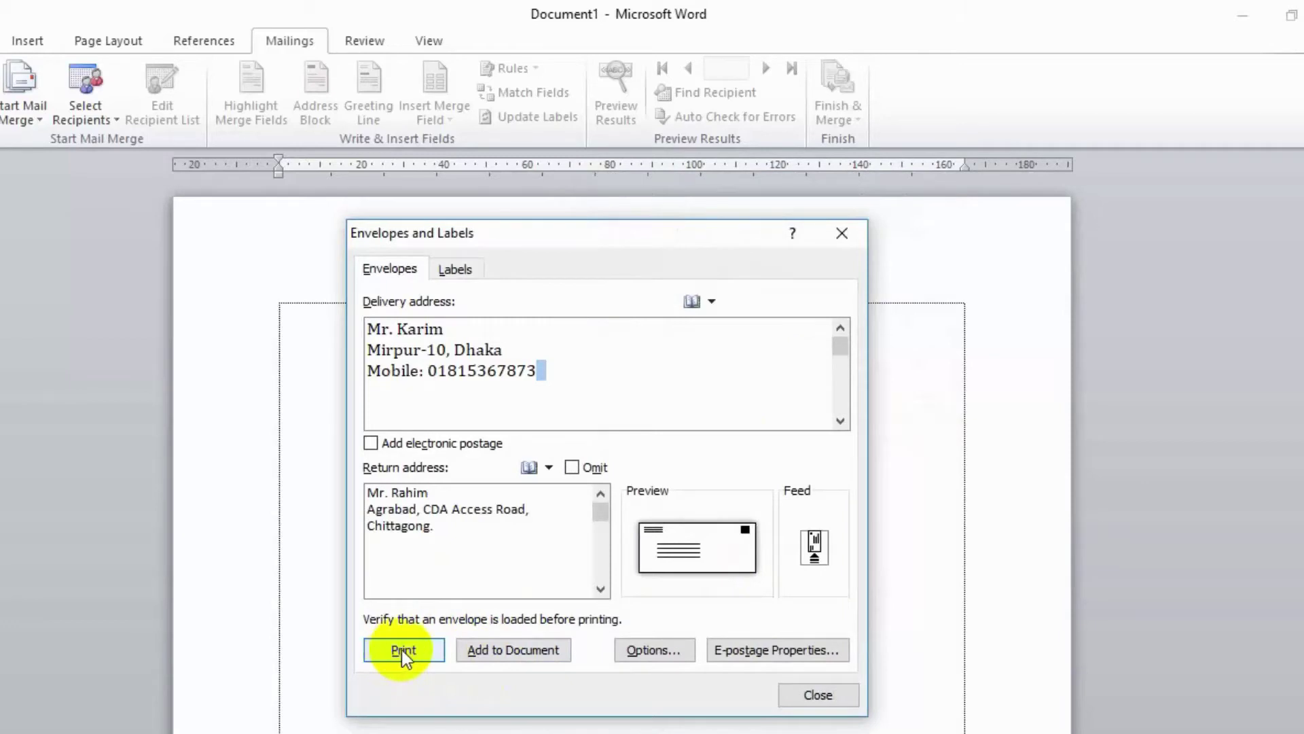
left_click(494, 655)
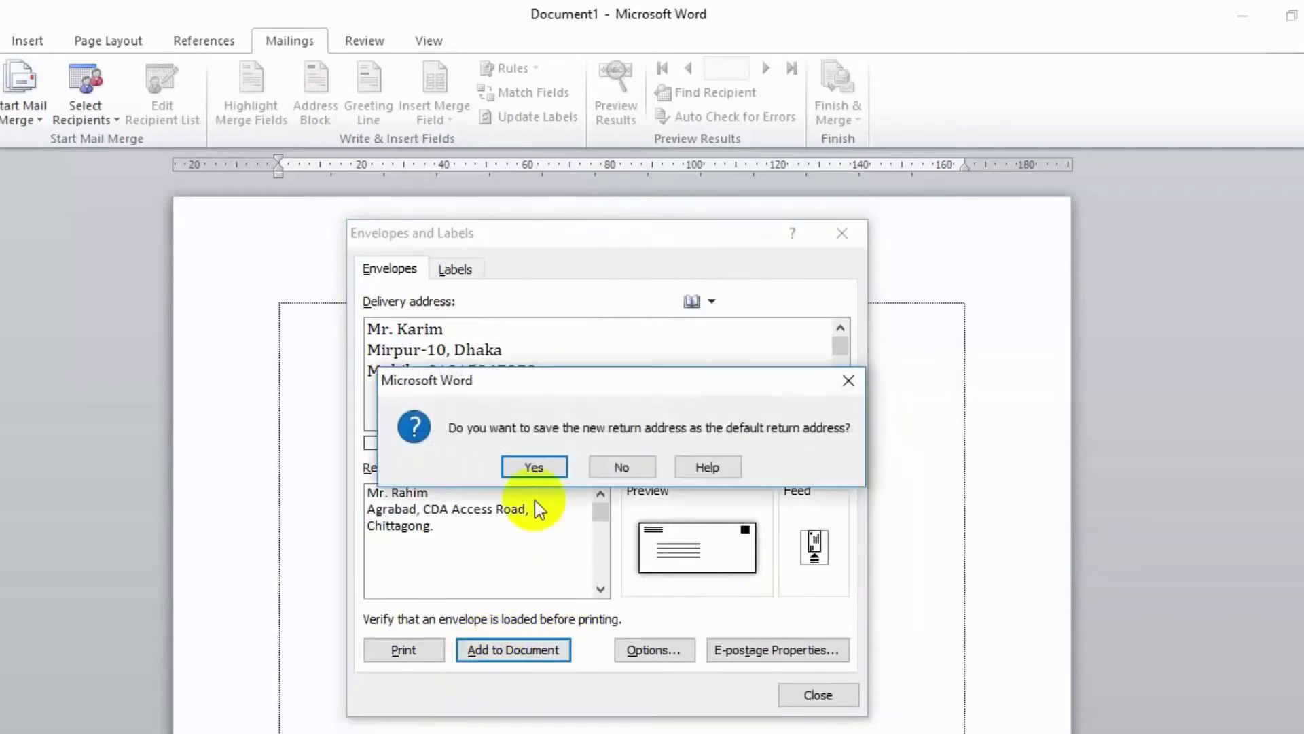
left_click(533, 467)
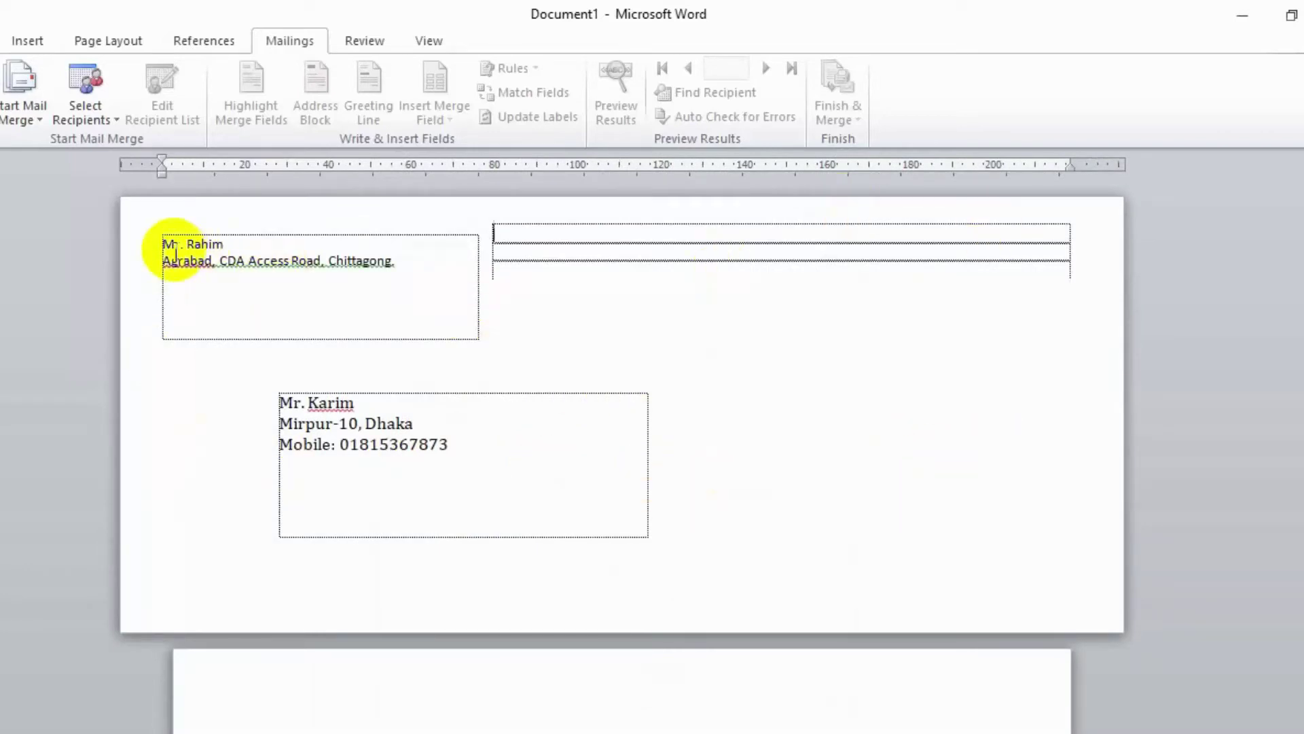
left_click_drag(163, 243, 406, 262)
left_click(409, 265)
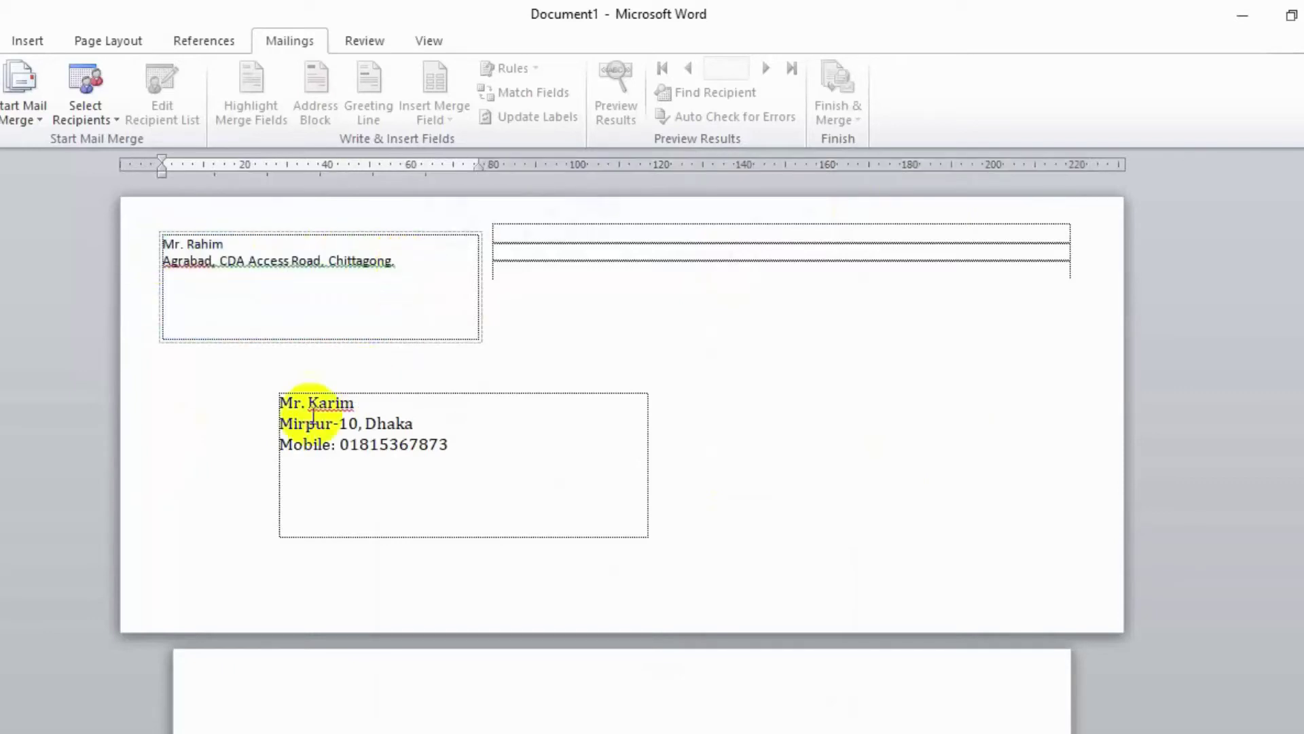
mouse_move(281, 404)
left_mouse_down()
mouse_move(472, 462)
mouse_move(267, 398)
left_mouse_up()
left_click(468, 449)
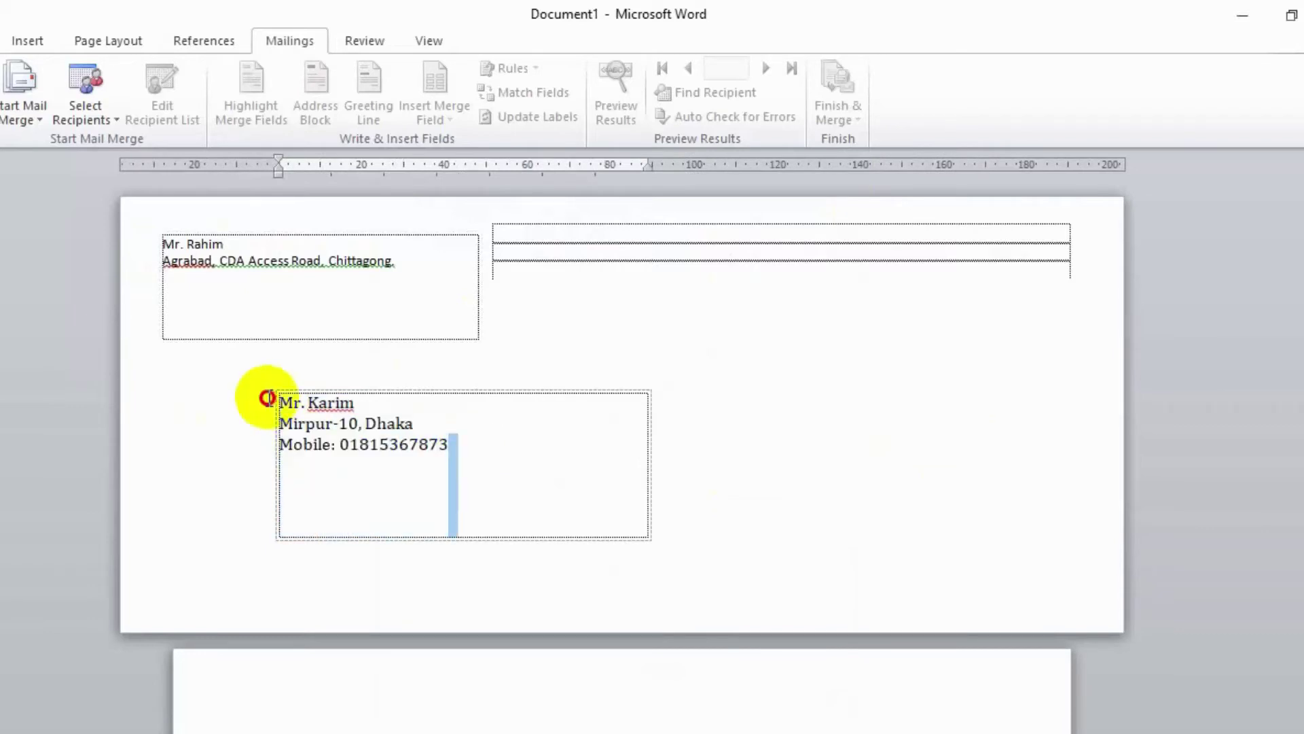
left_click(457, 441)
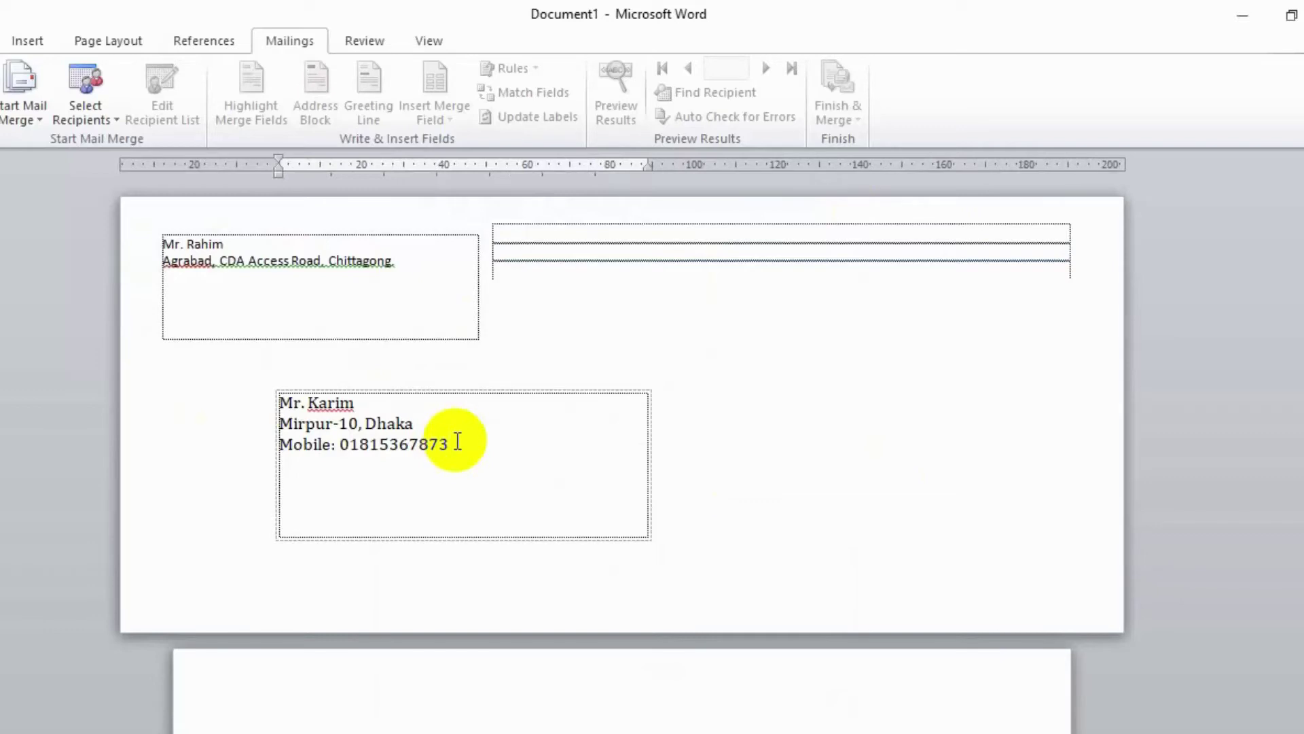
left_click(190, 259)
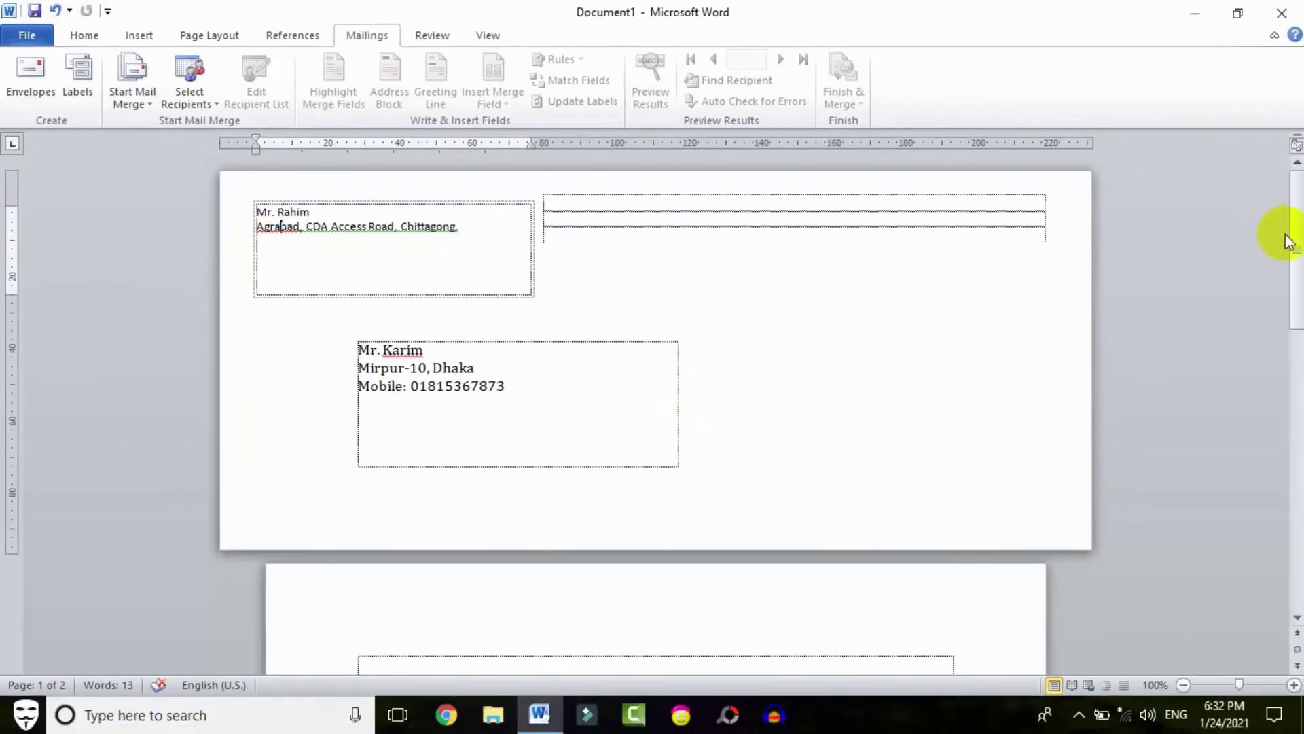
mouse_move(1298, 239)
left_mouse_down()
mouse_move(1298, 265)
mouse_move(1297, 241)
left_mouse_up()
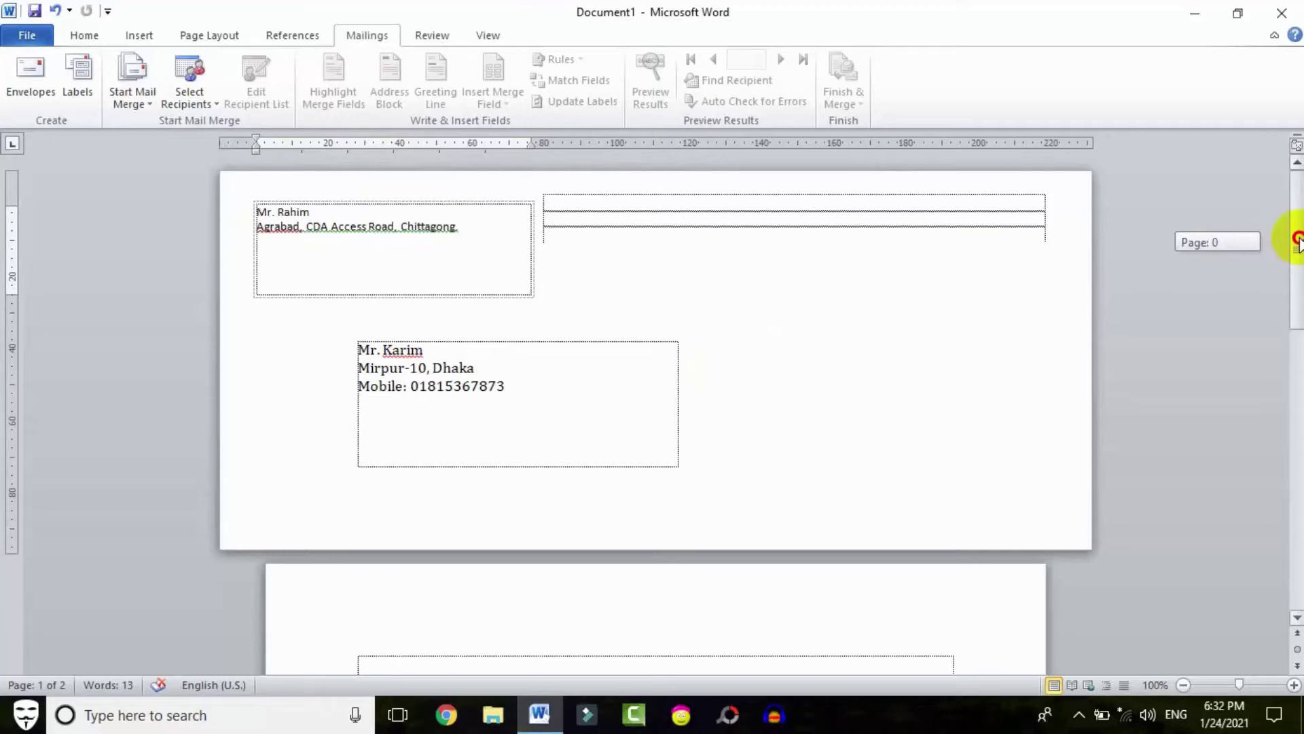
left_click(471, 233)
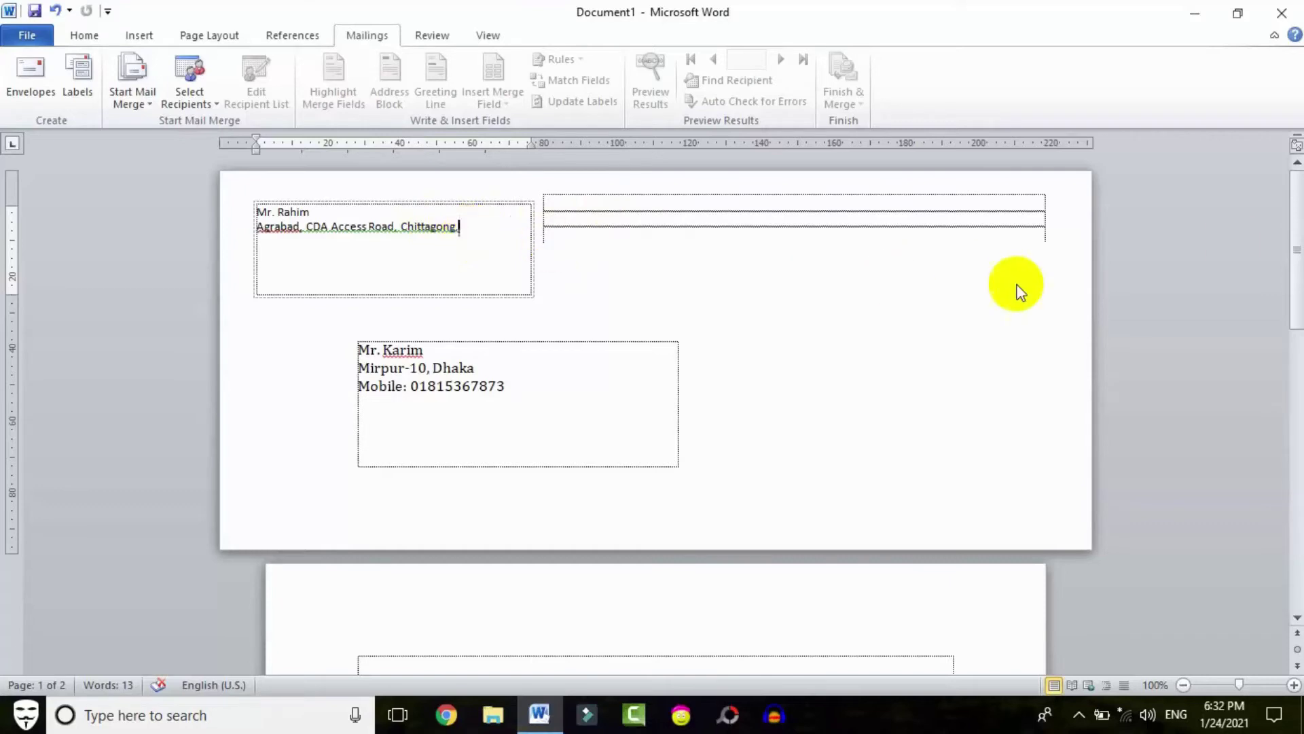
mouse_move(1296, 250)
left_mouse_down()
mouse_move(1299, 295)
mouse_move(1292, 233)
mouse_move(1294, 320)
left_mouse_up()
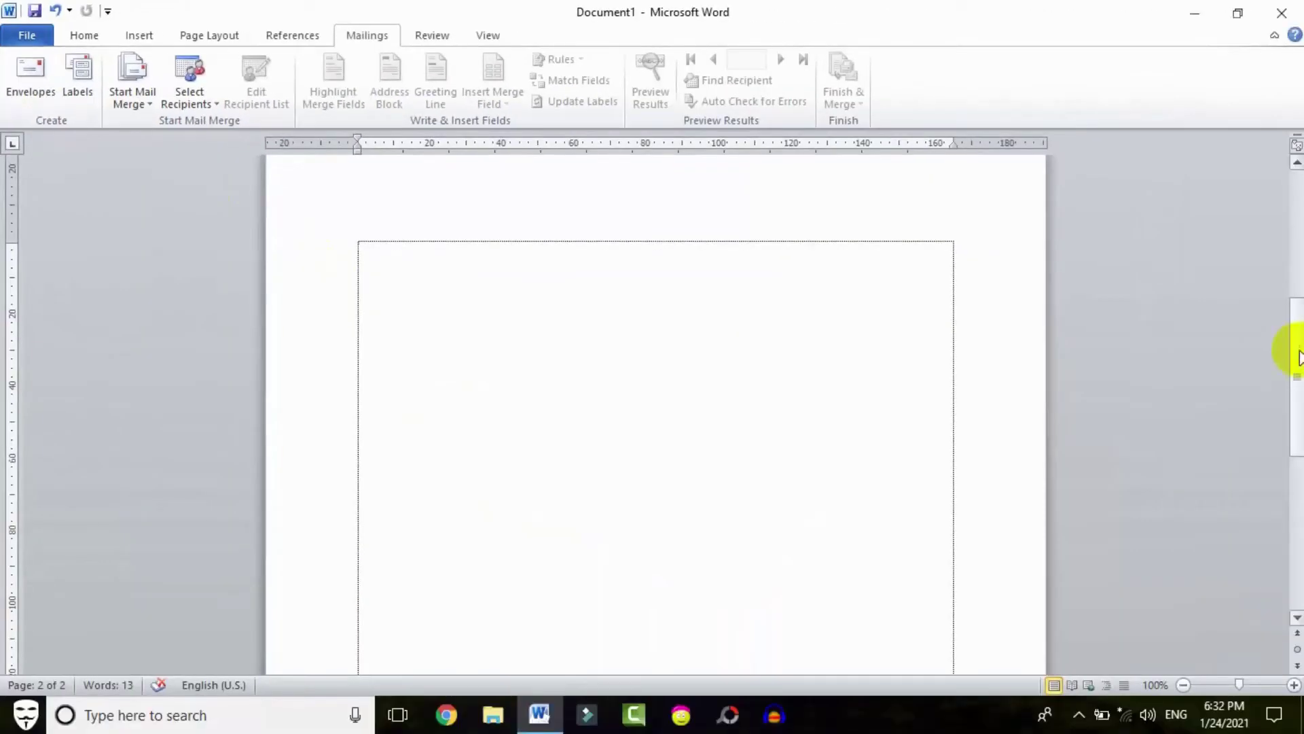
left_click_drag(1296, 350, 1299, 228)
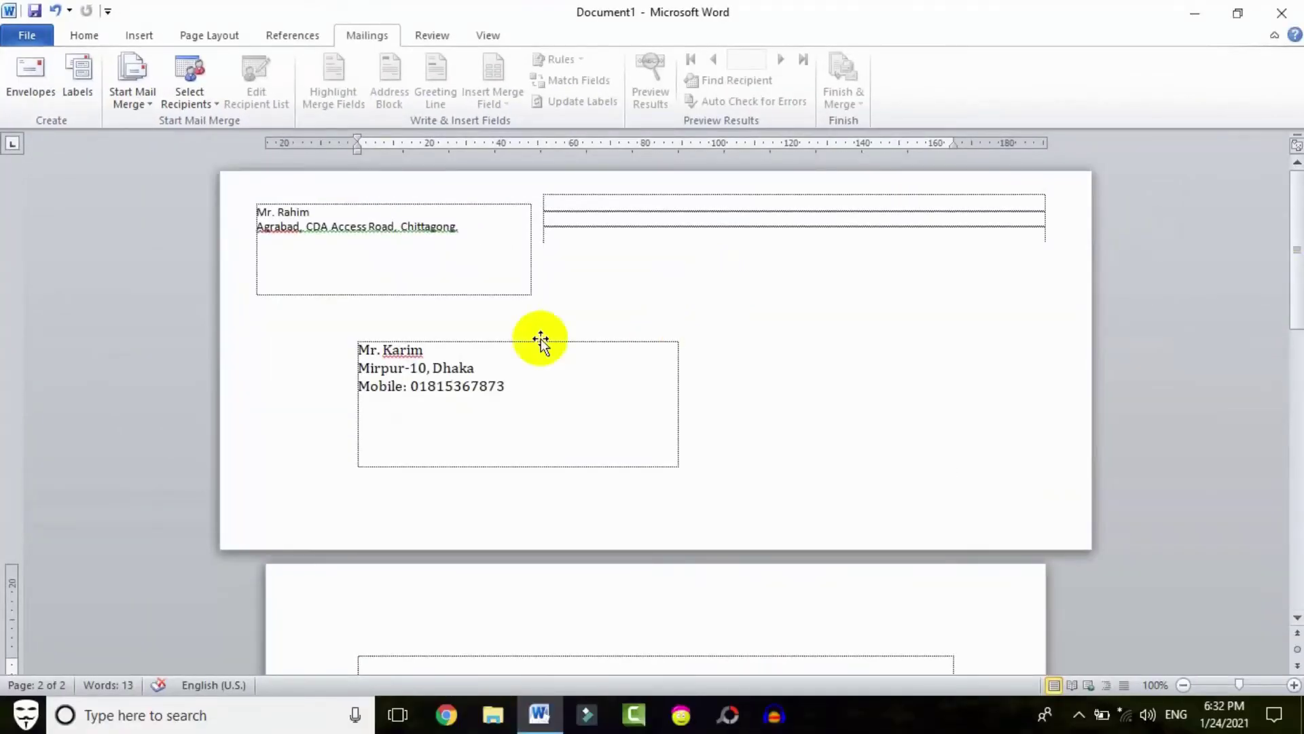
left_click_drag(486, 221, 261, 213)
key("ctrl+c")
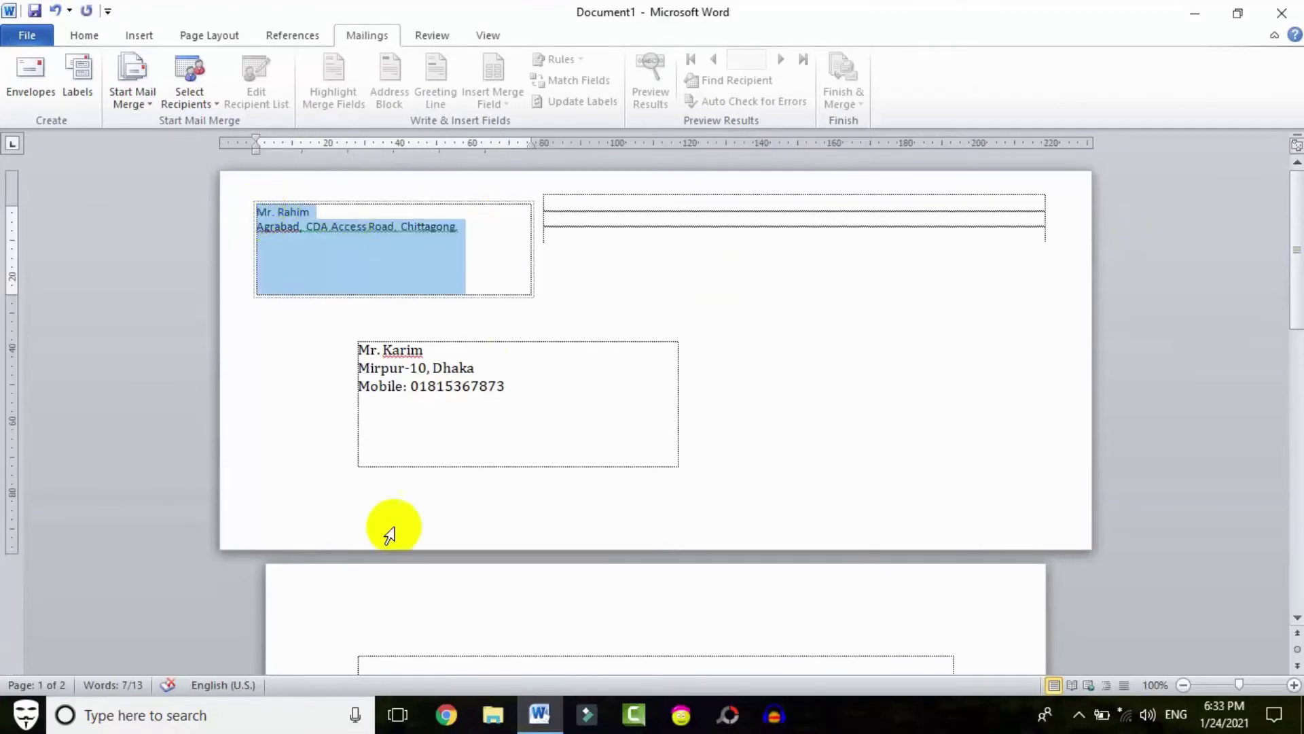
left_click(370, 664)
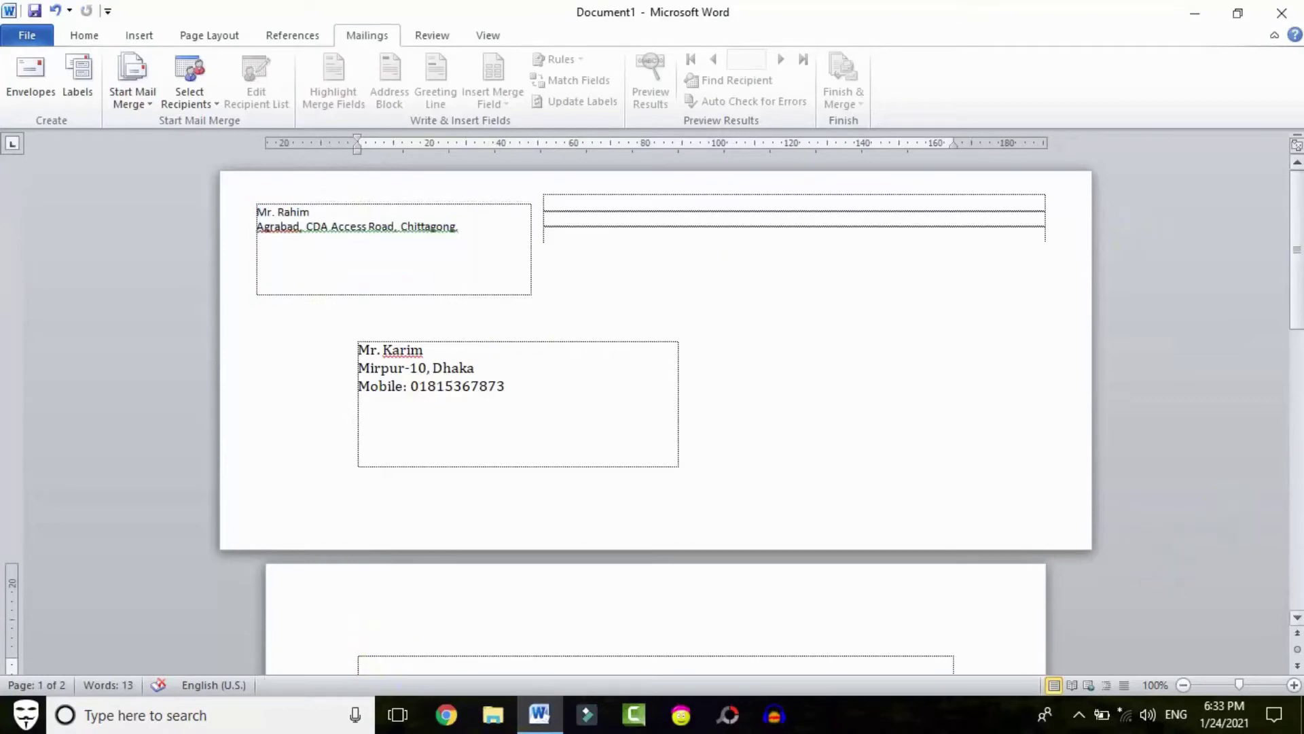
left_click_drag(1295, 276, 1295, 320)
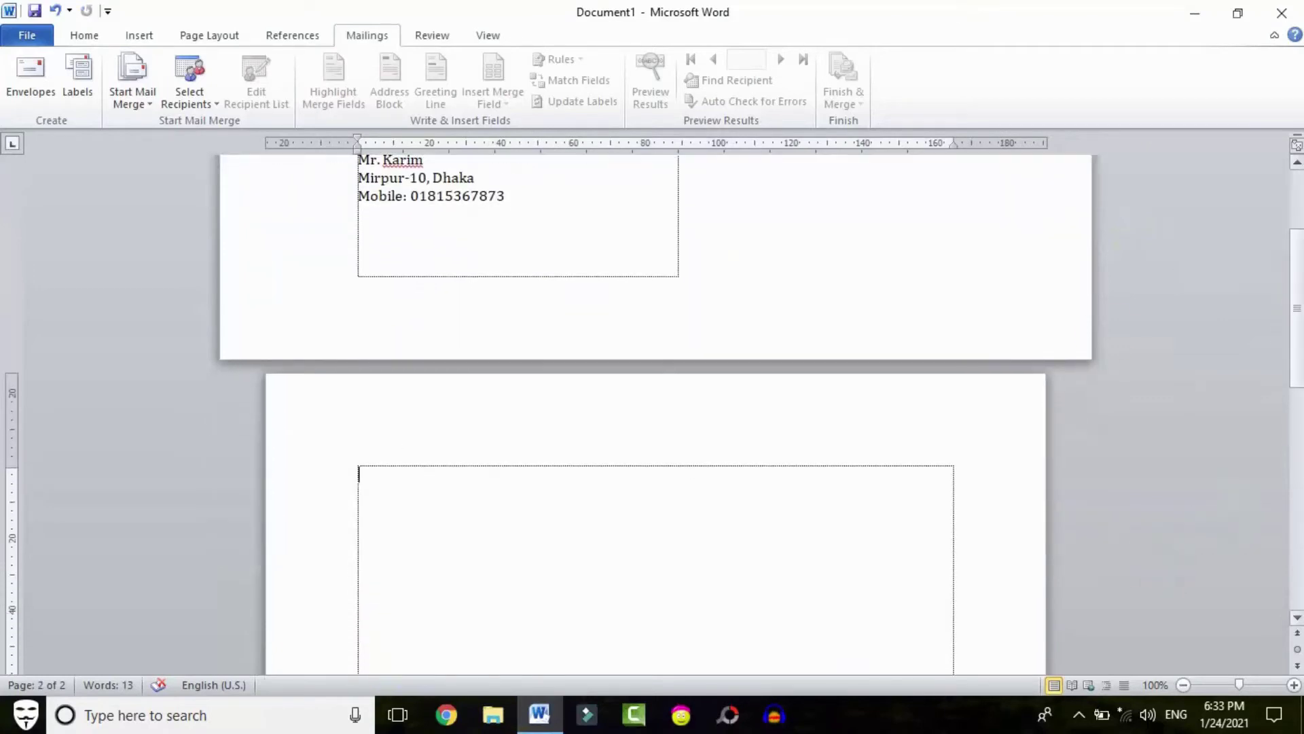
Step: On the Labels tab, paste the return address as the label address, putting the city on its own line
left_click(78, 90)
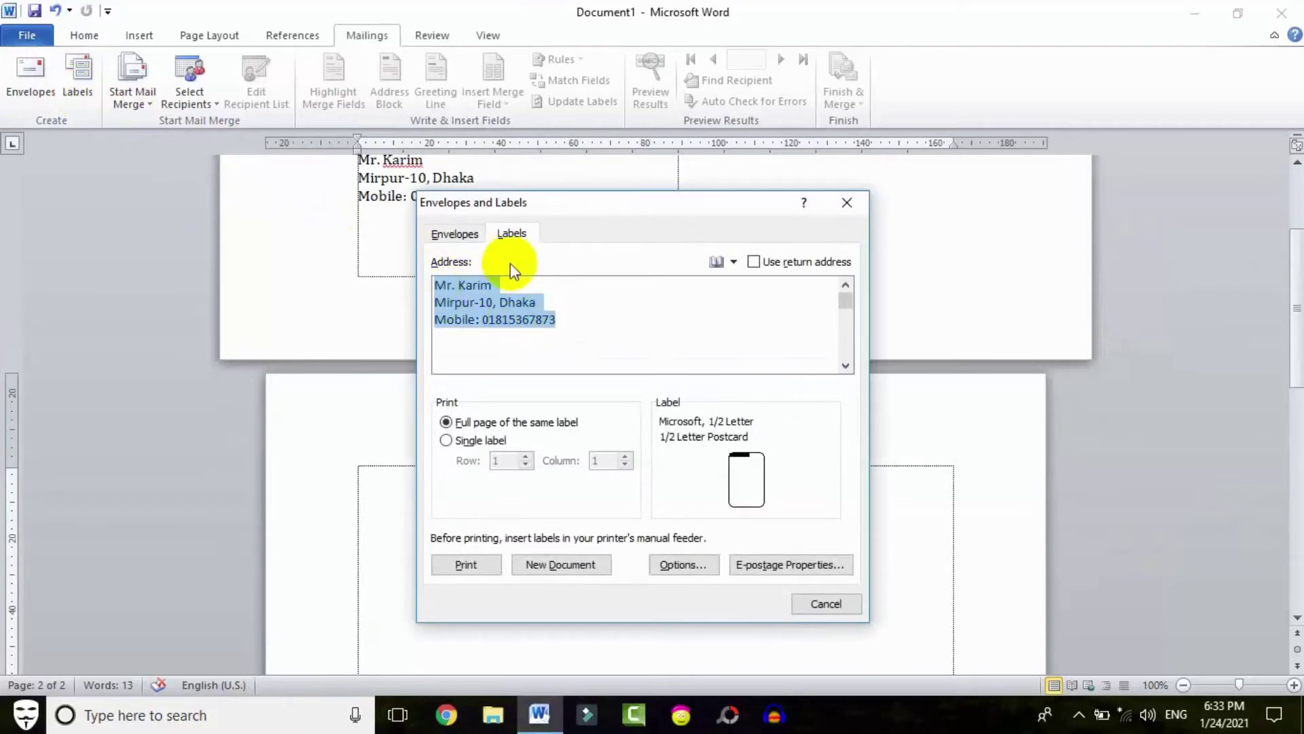
left_click(458, 235)
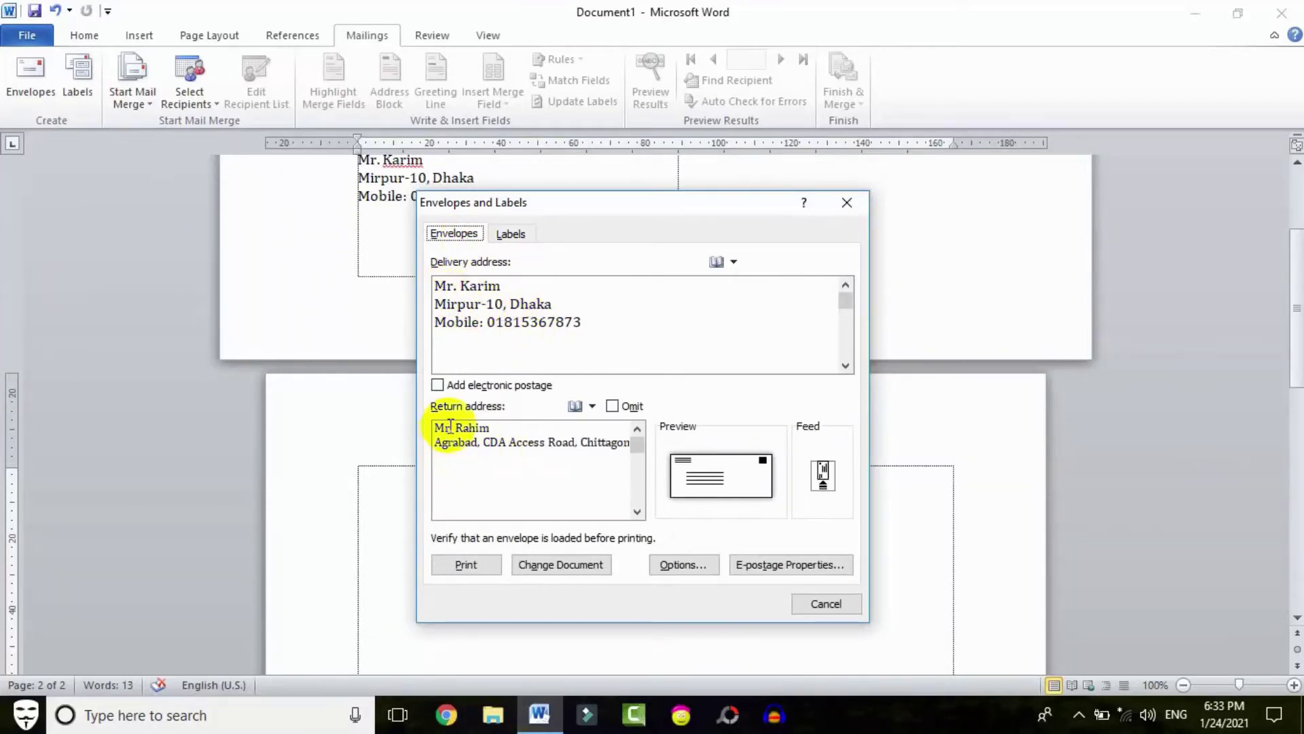
left_click(510, 235)
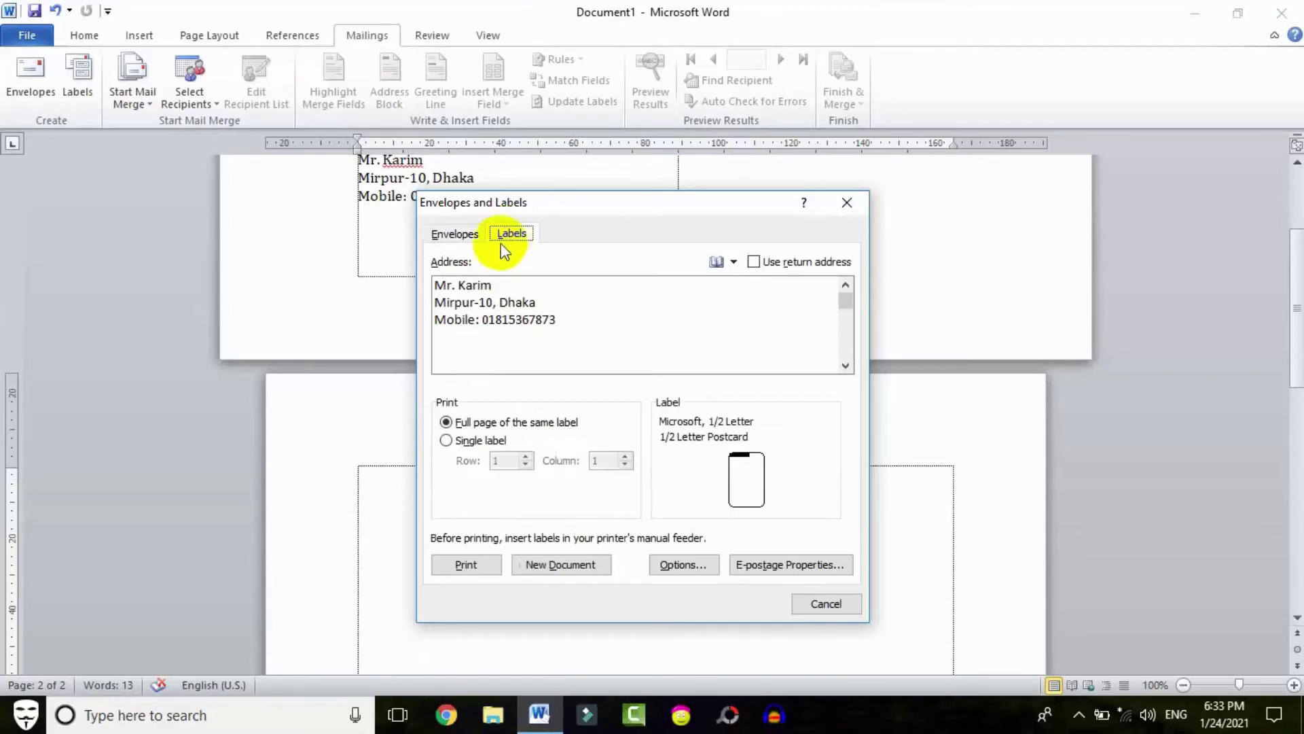
left_click_drag(570, 321, 438, 284)
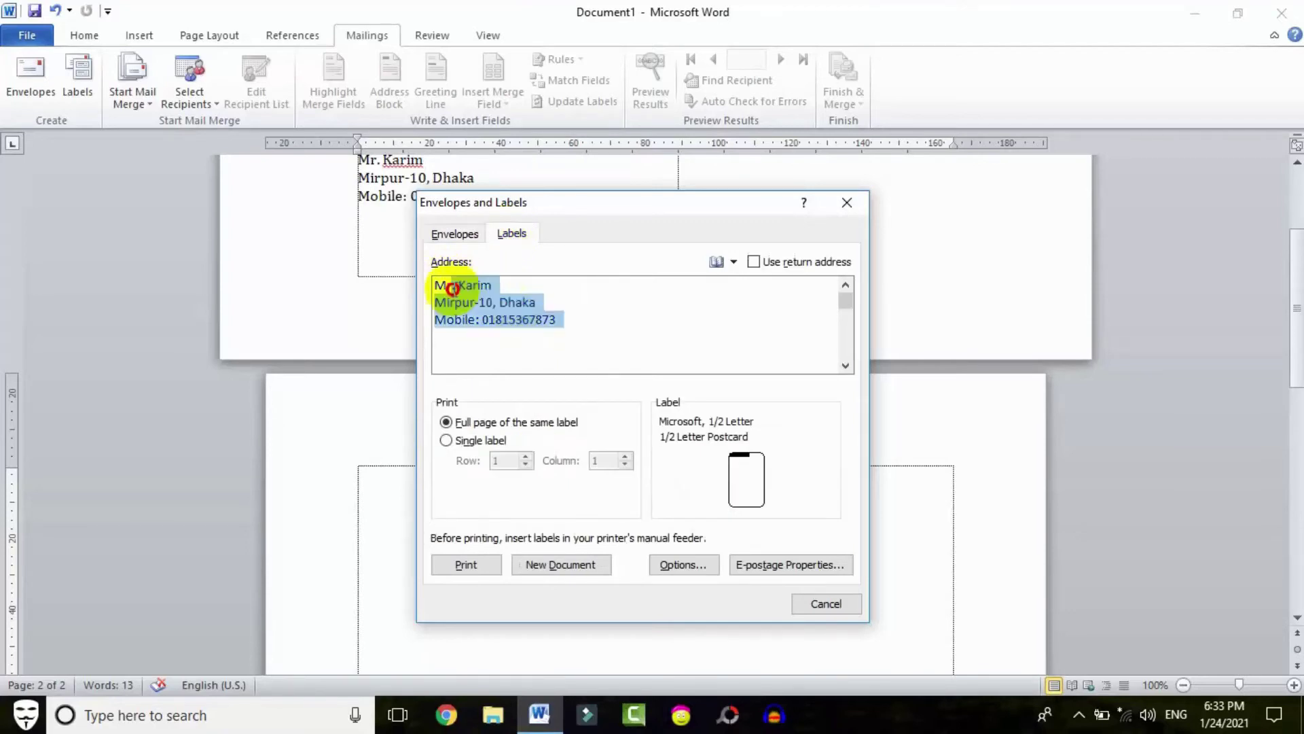
key("ctrl+v")
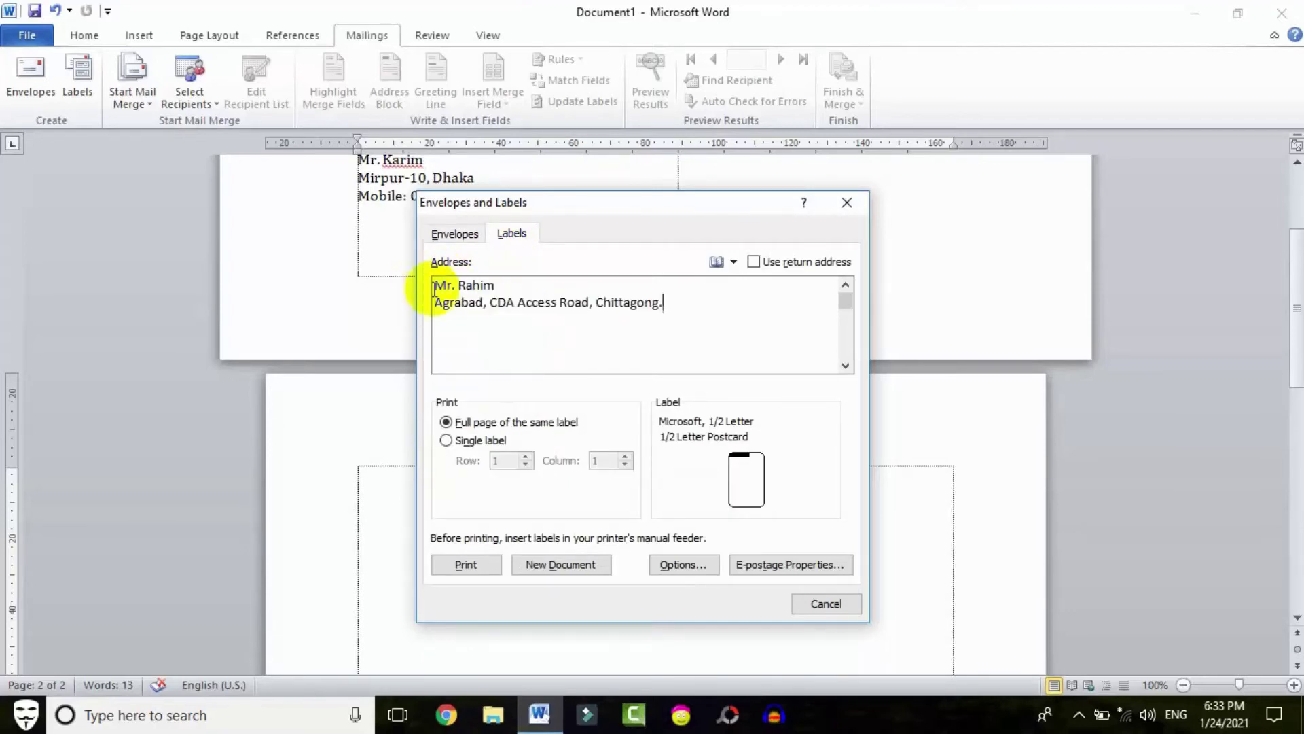
left_click(595, 303)
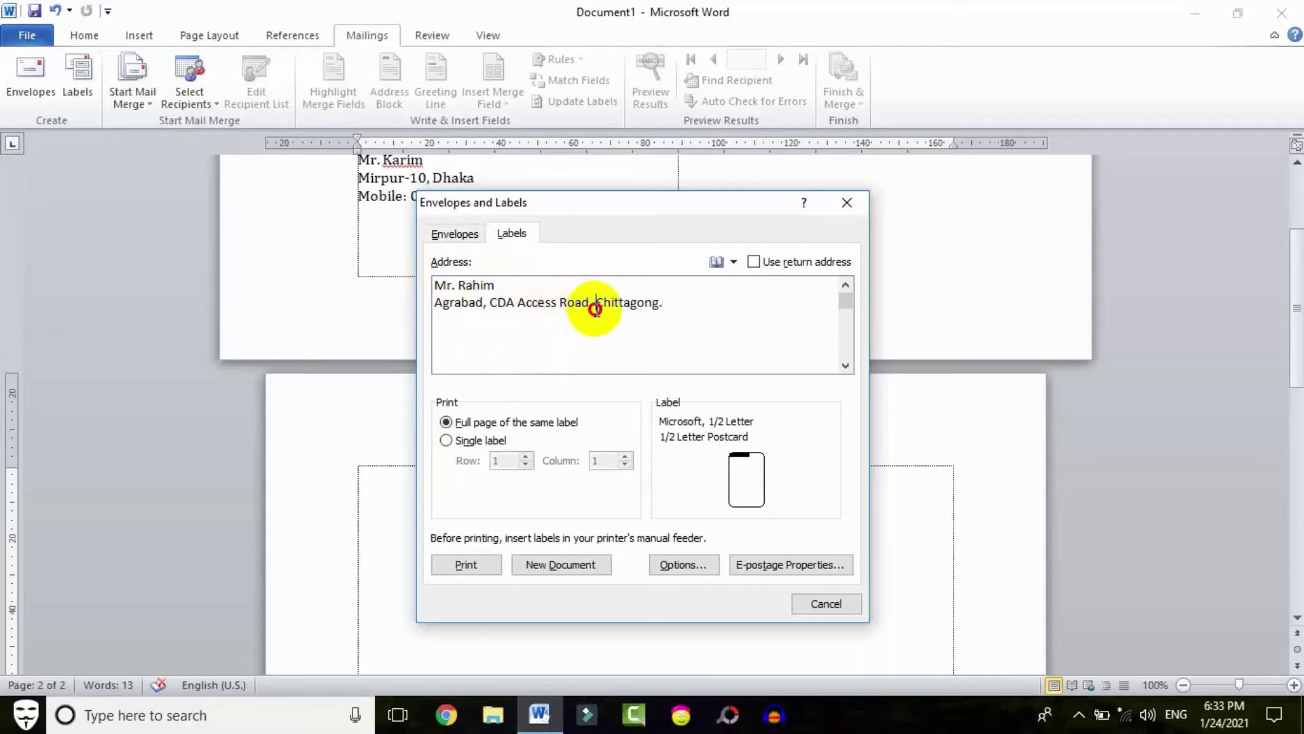
key("Return")
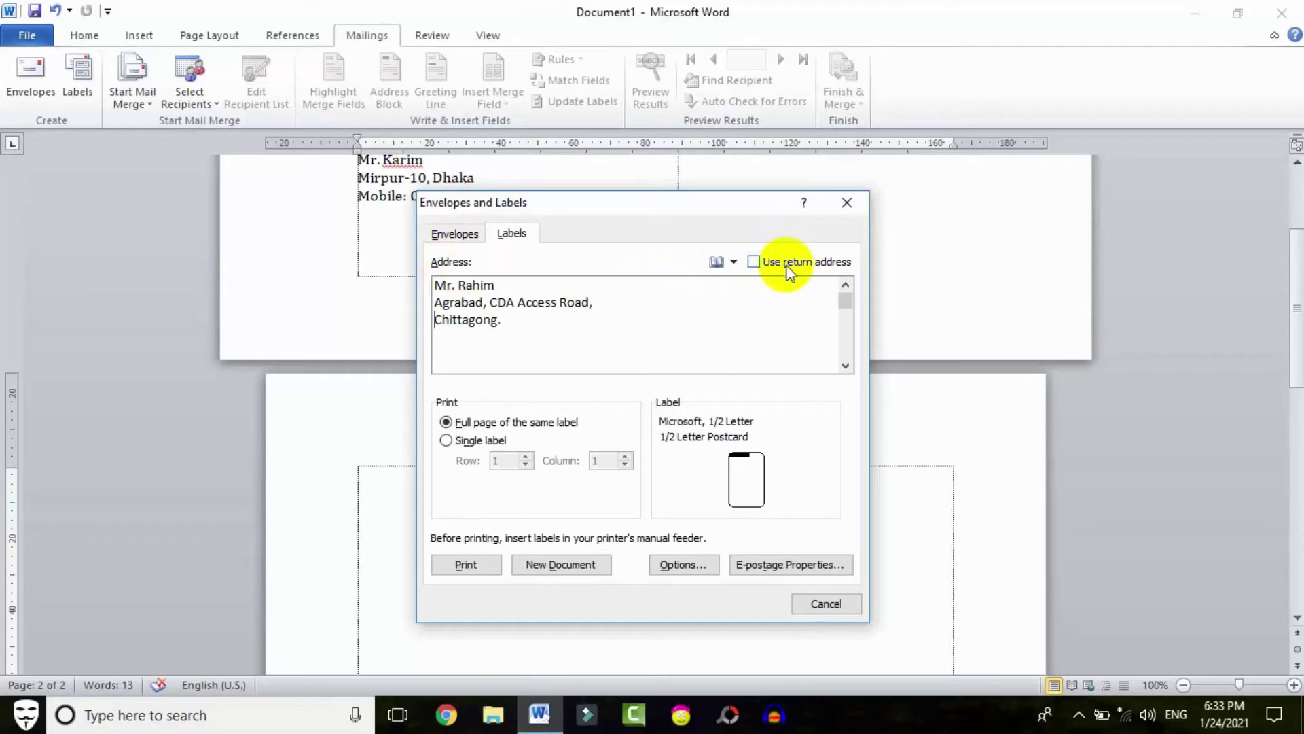
Step: Toggle Use return address on and off, leaving it unchecked
left_click(755, 261)
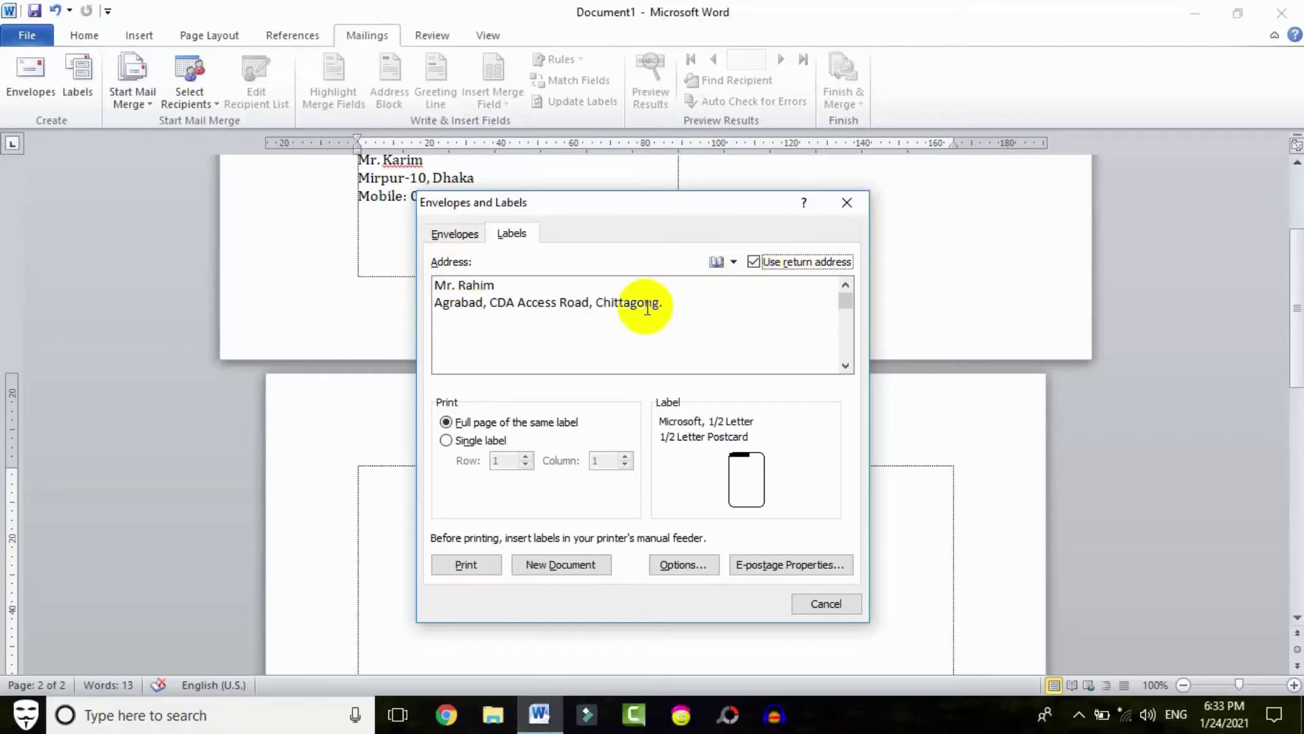
left_click(756, 262)
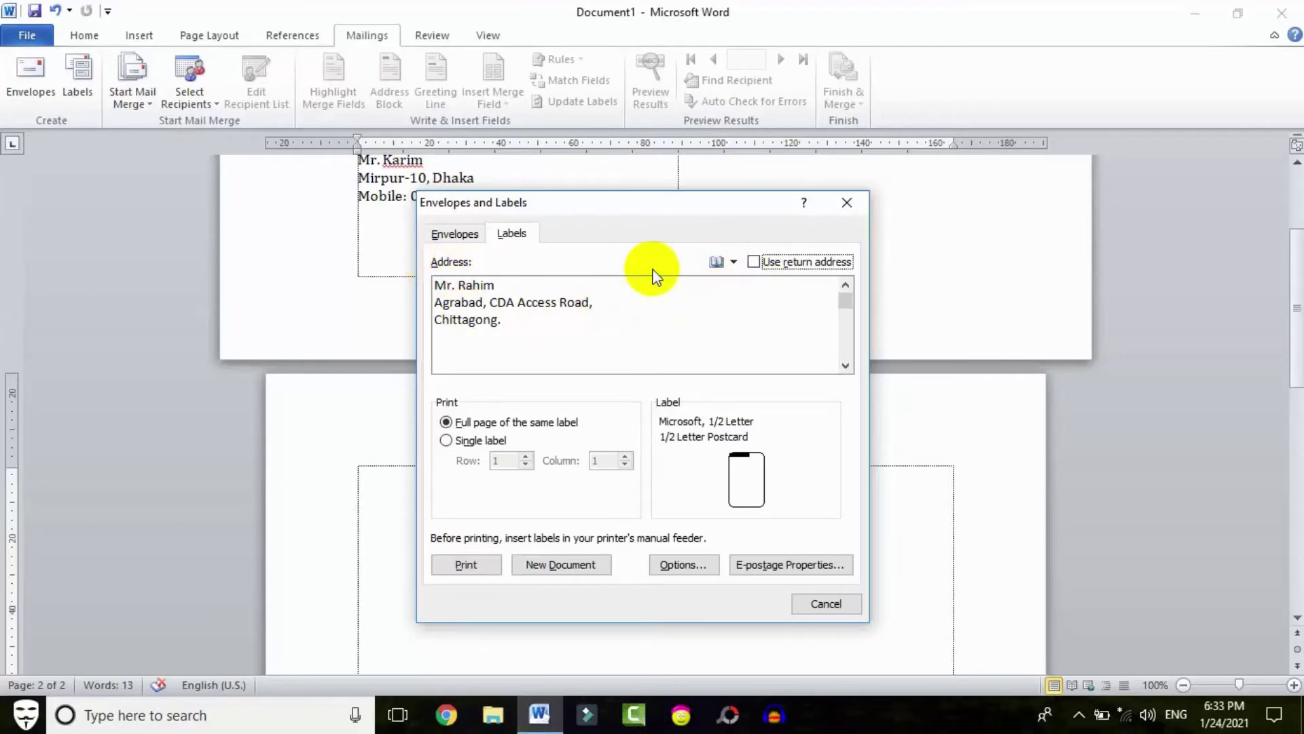
left_click(754, 263)
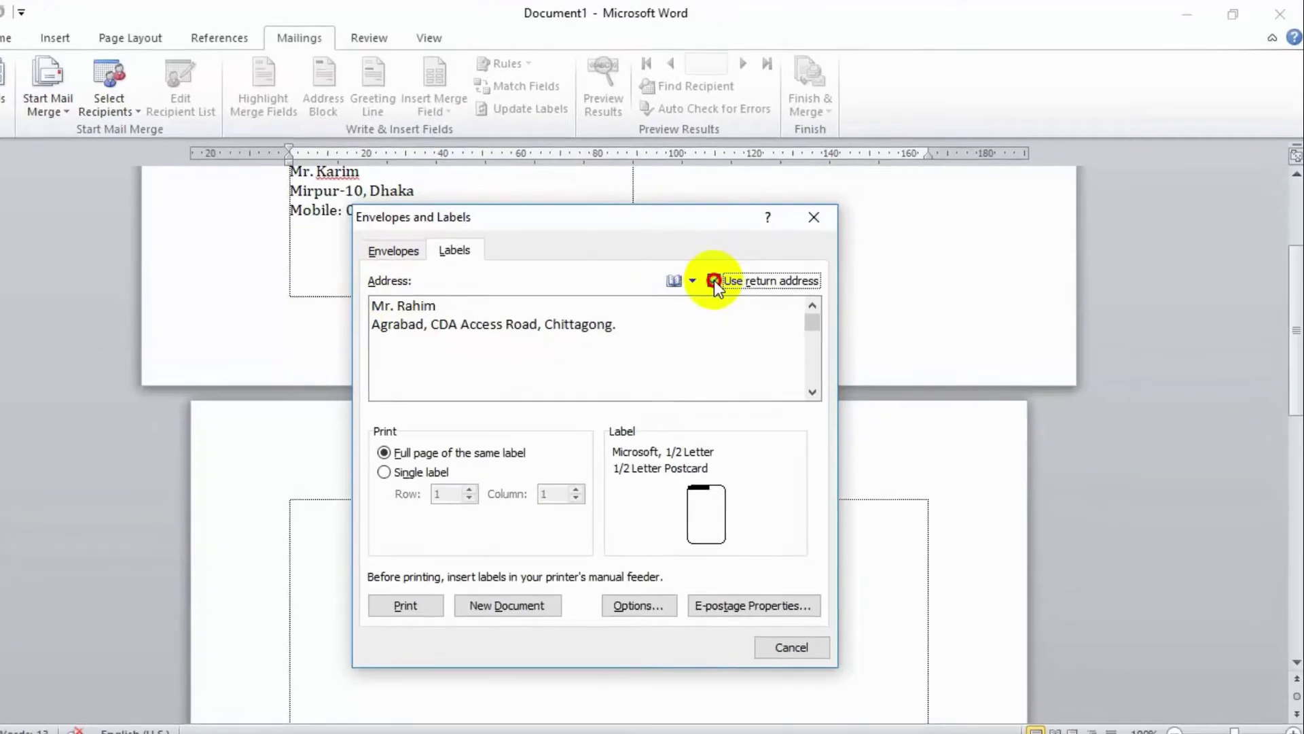
left_click(754, 262)
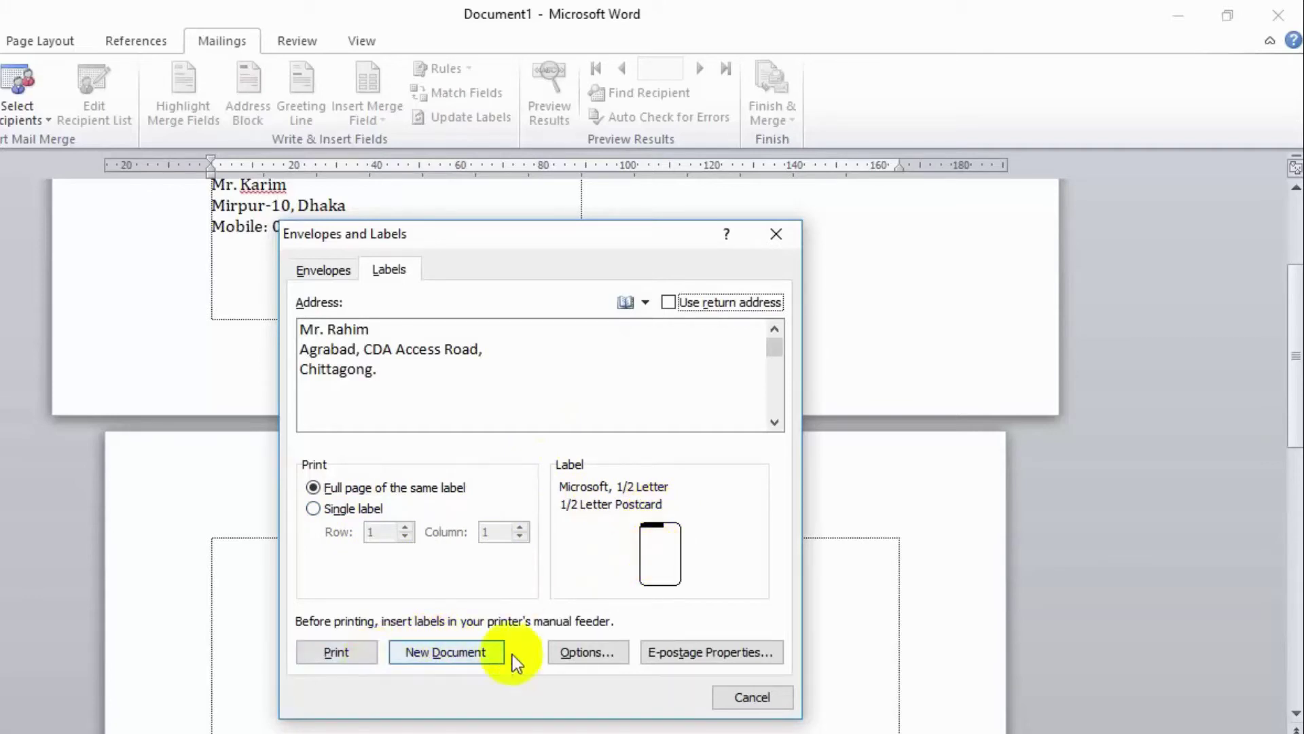
Step: Change the label product to Microsoft 30 Per Page address labels (66.7 mm by 25.4 mm)
left_click(649, 559)
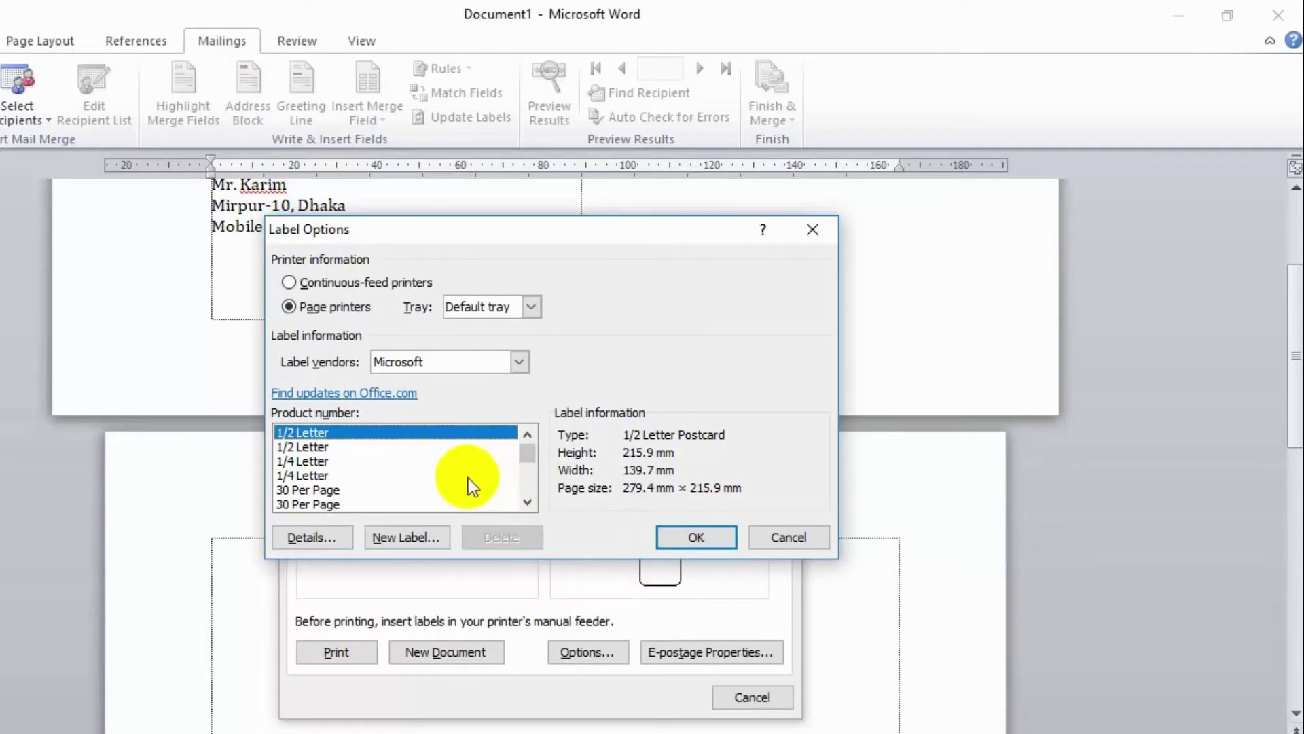
left_click(792, 534)
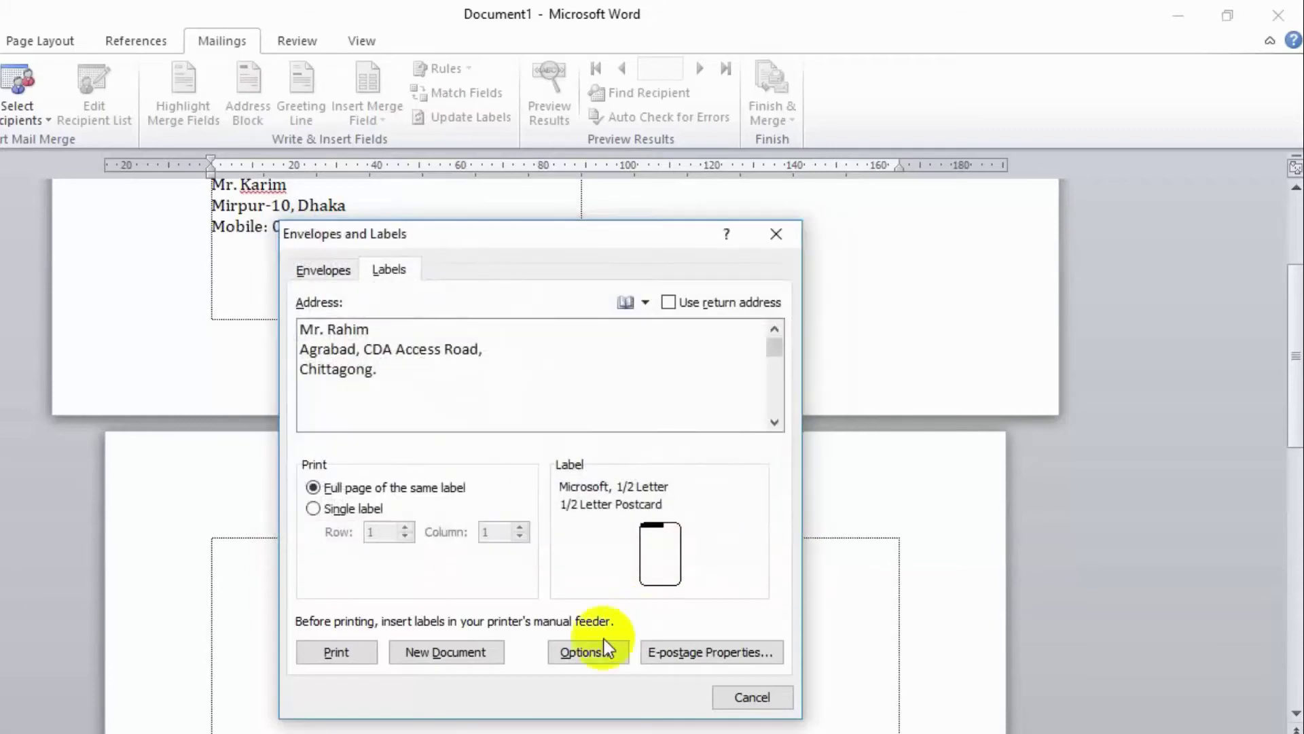
left_click(589, 650)
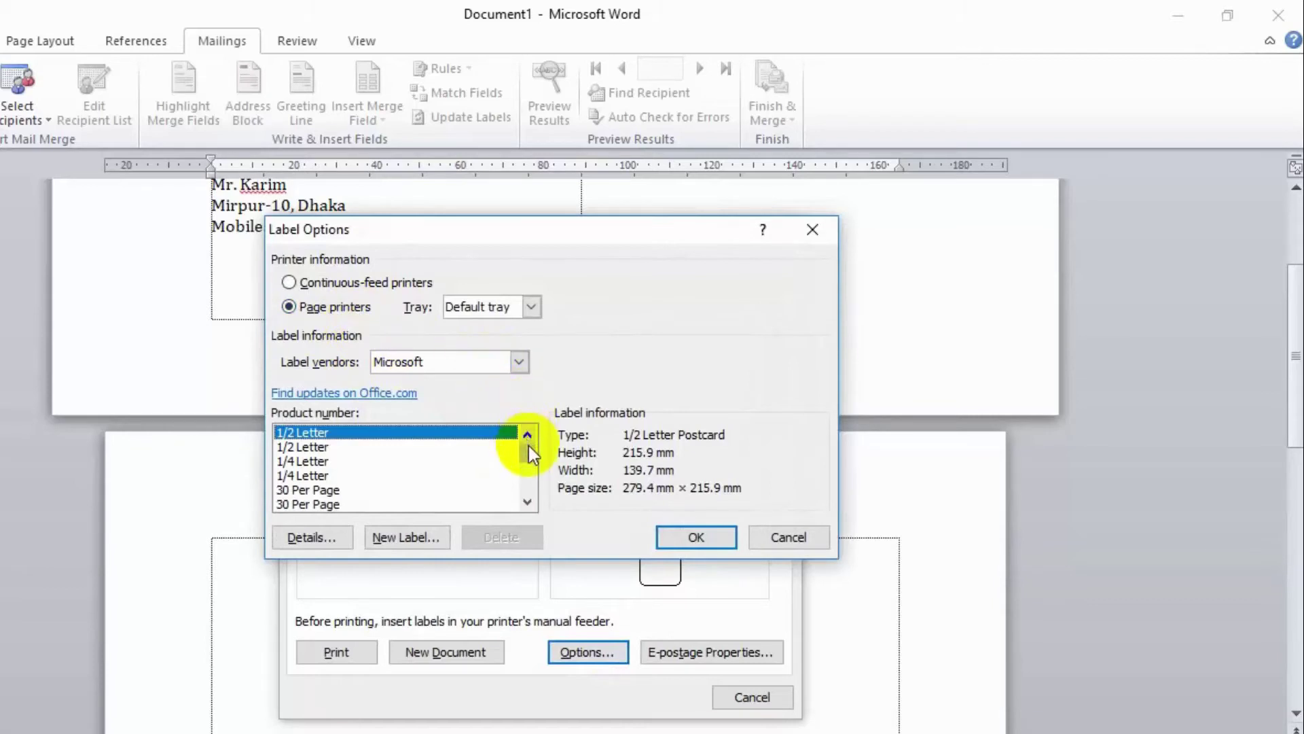
scroll(529, 447, "down", 5)
scroll(526, 450, "down", 3)
scroll(527, 449, "up", 10)
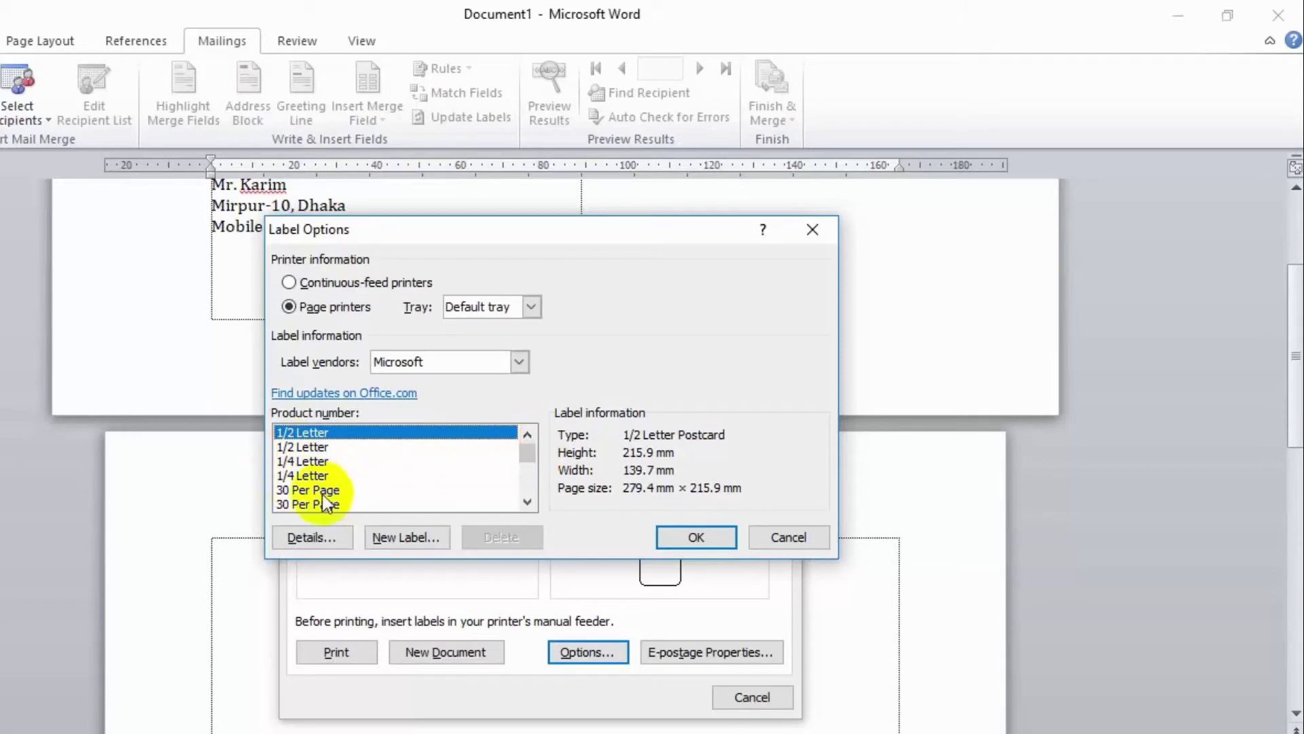
left_click(291, 491)
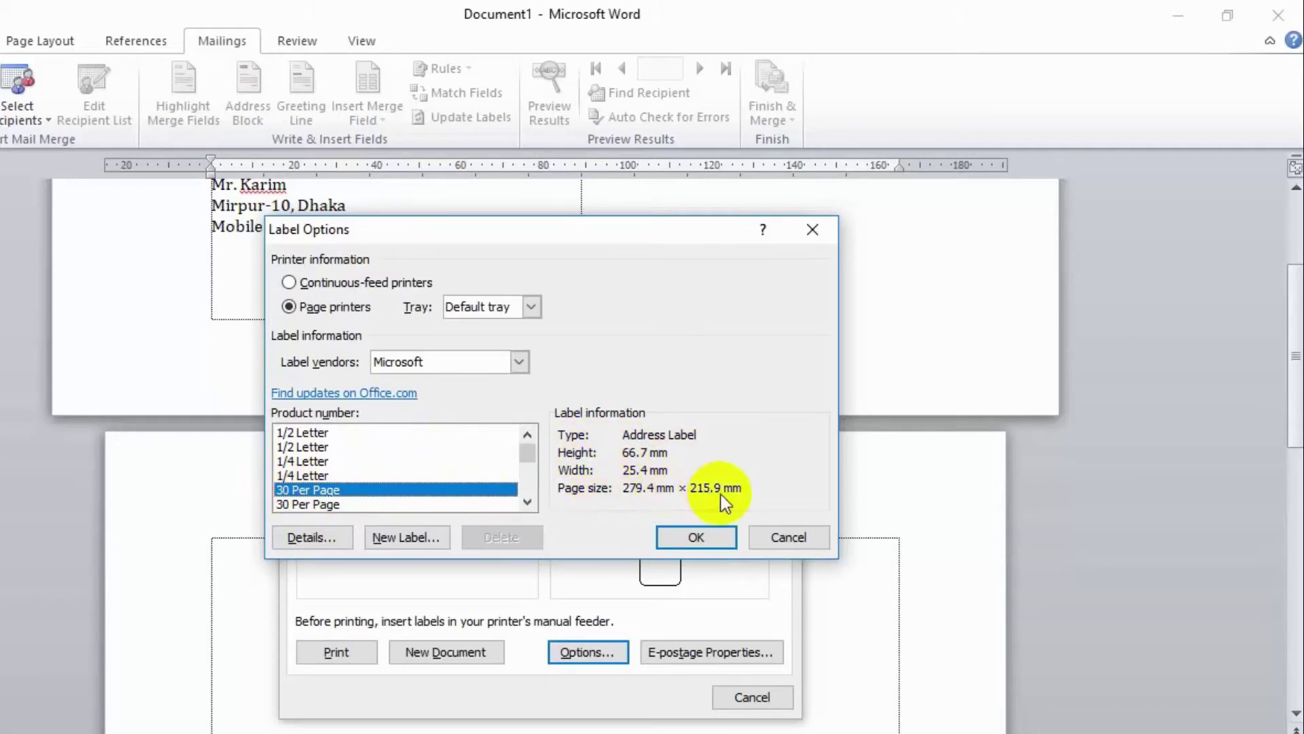
left_click(313, 536)
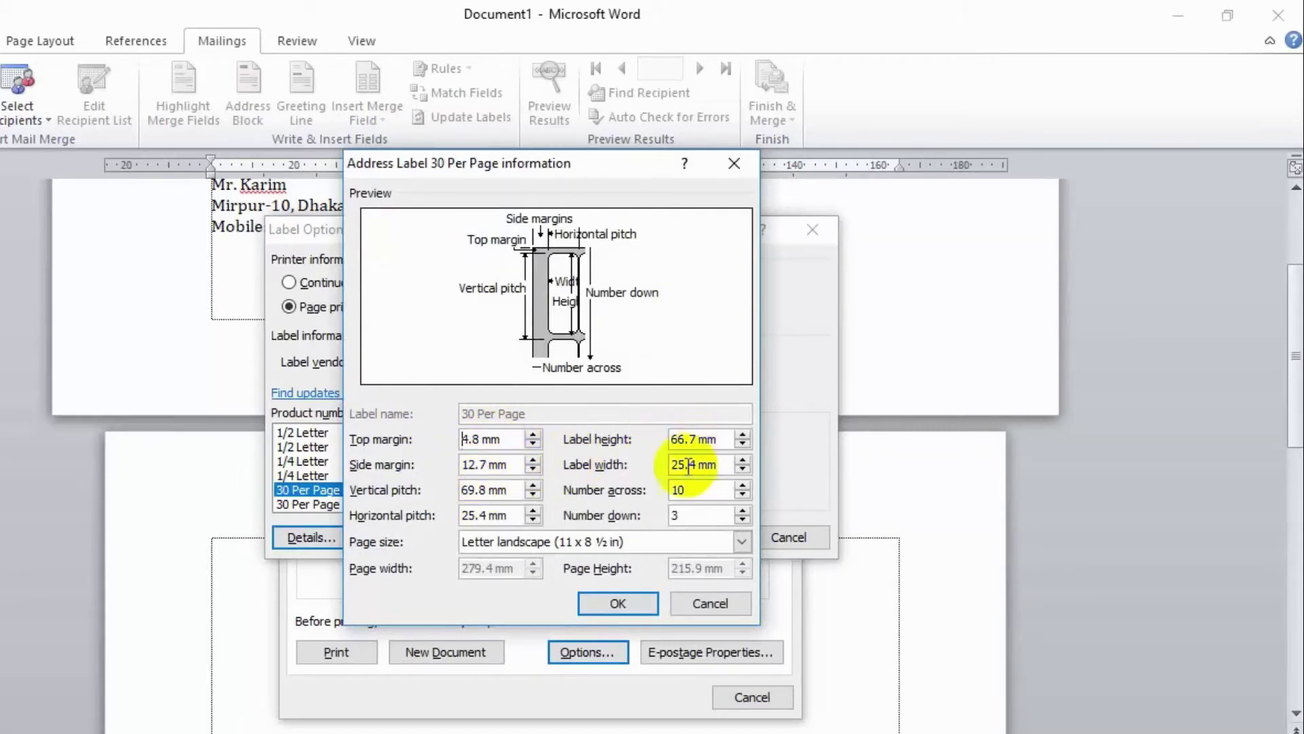
left_click(617, 603)
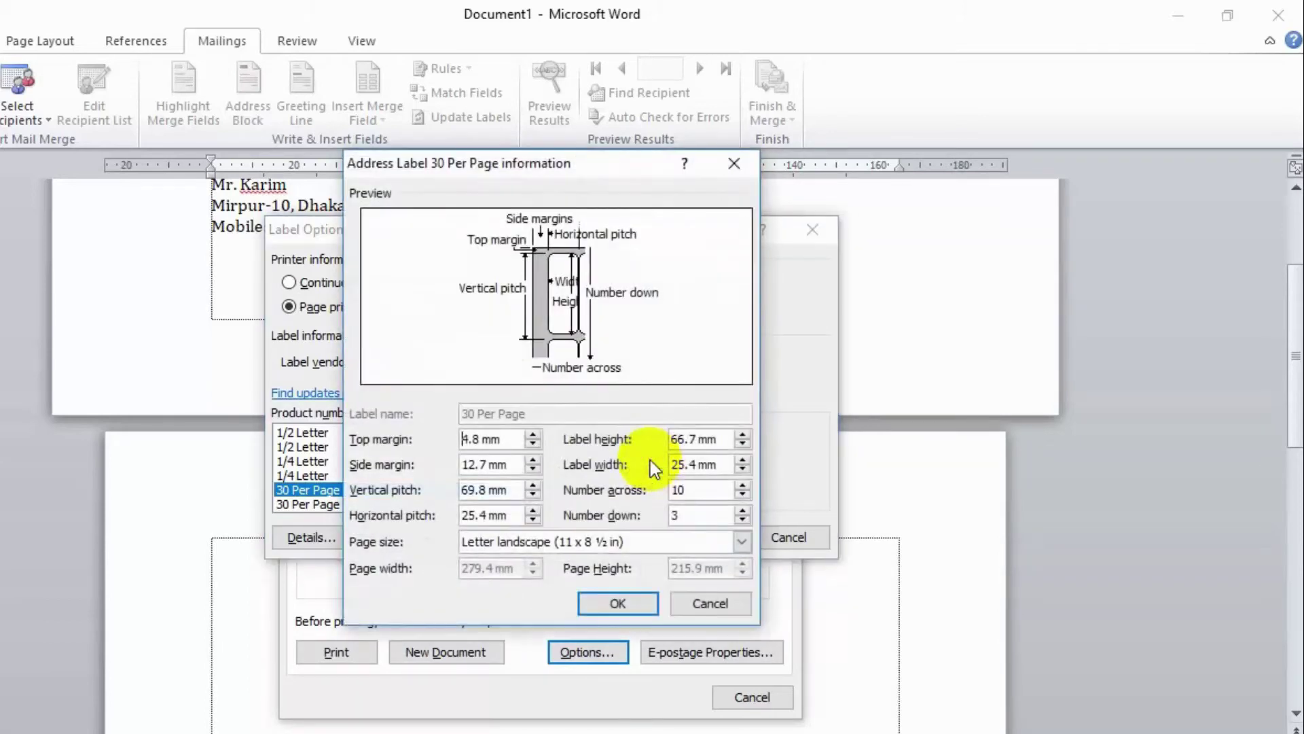
left_click(611, 601)
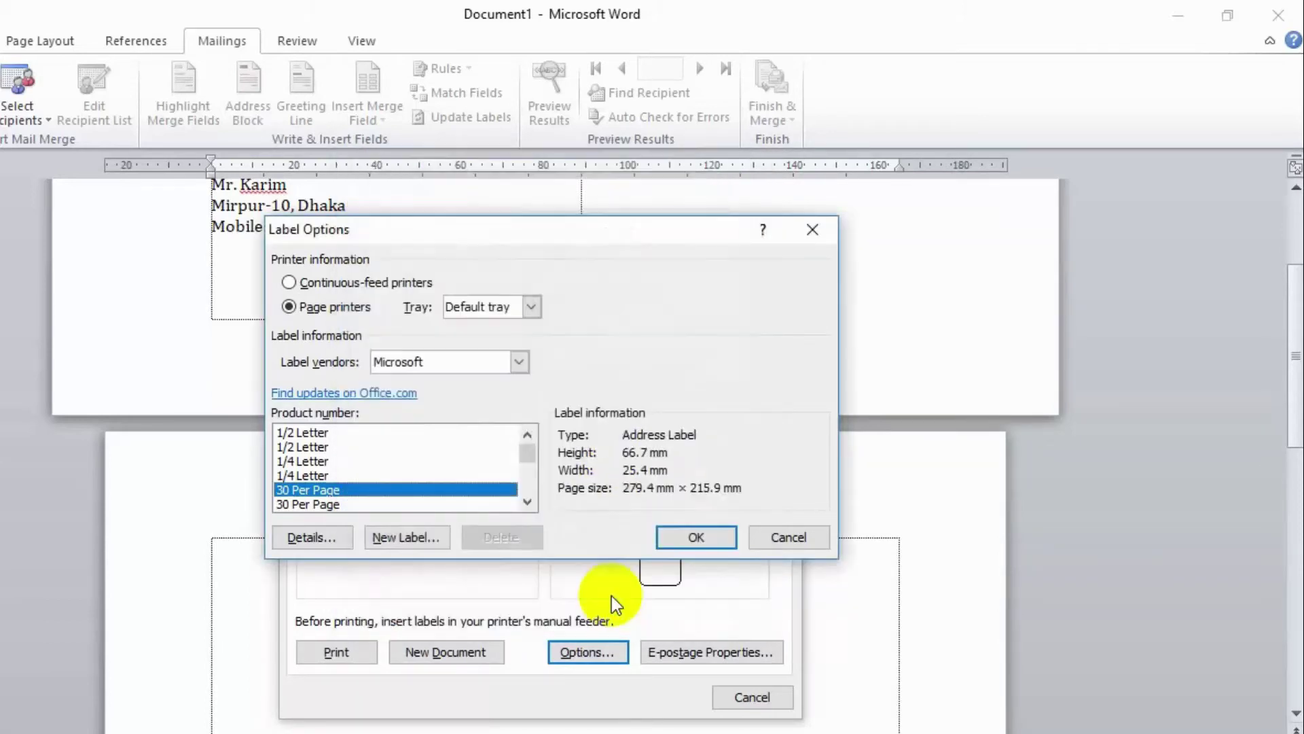
left_click(686, 533)
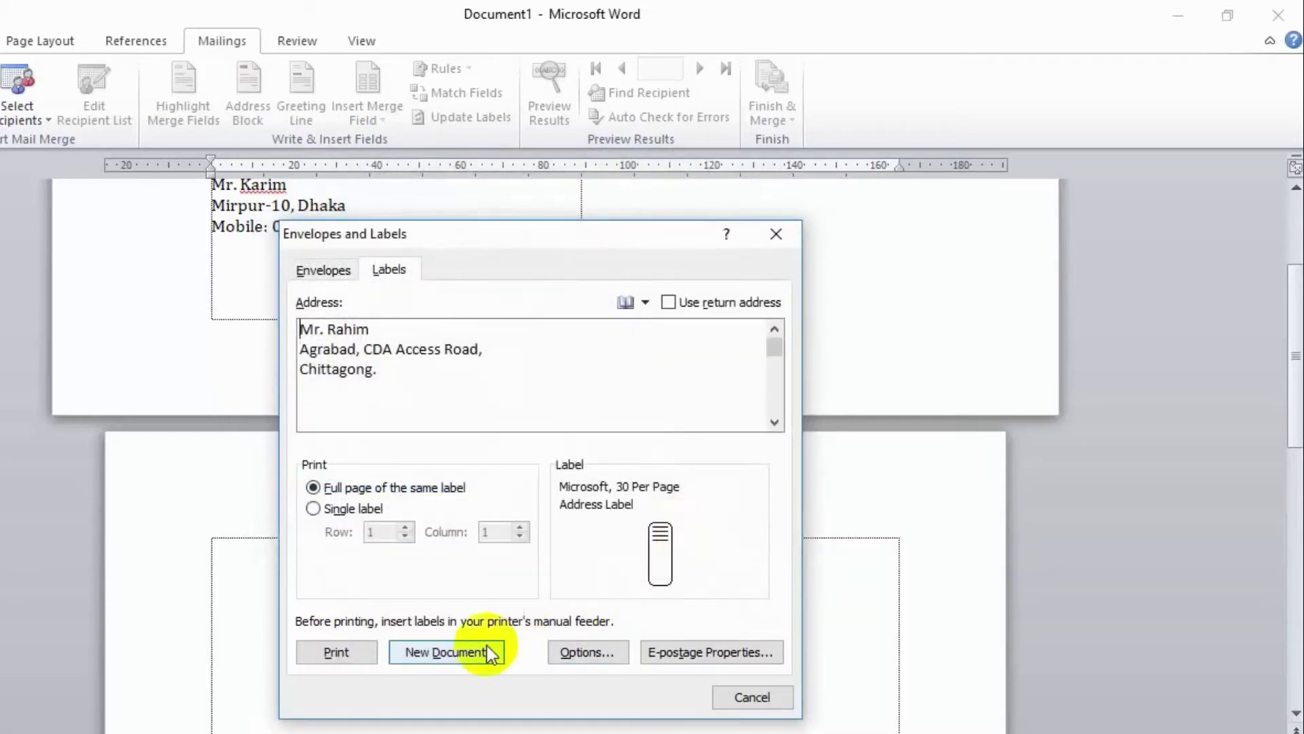
Step: Generate the full label sheet as a new Labels2 document and scroll through the grid
left_click(438, 651)
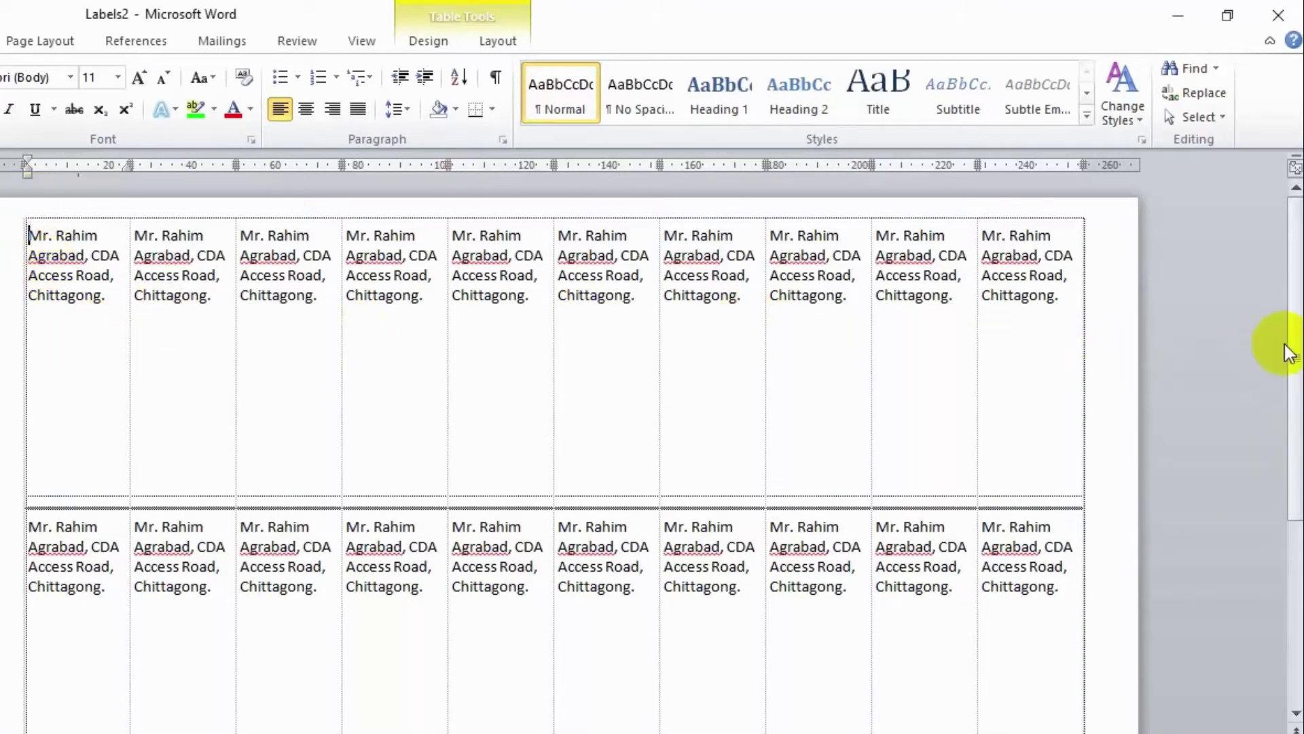
left_click_drag(1294, 354, 1297, 499)
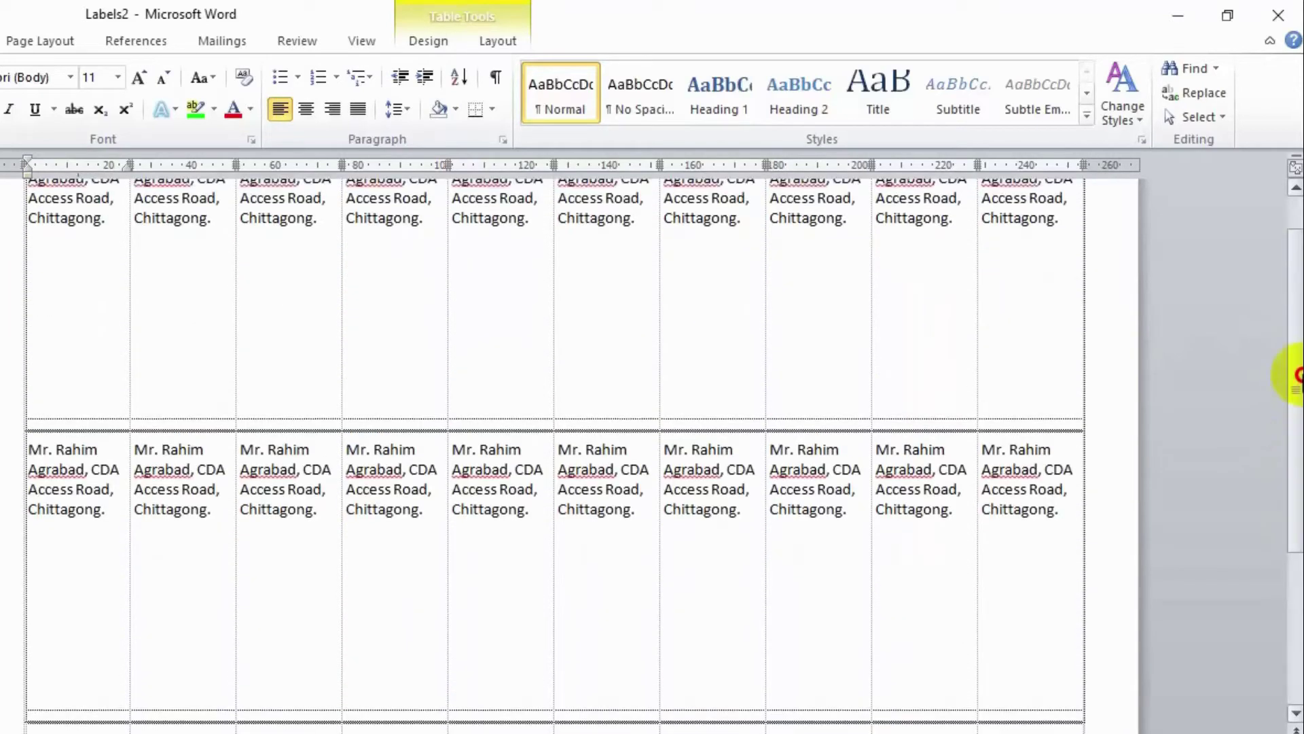
left_click_drag(1297, 499, 1297, 358)
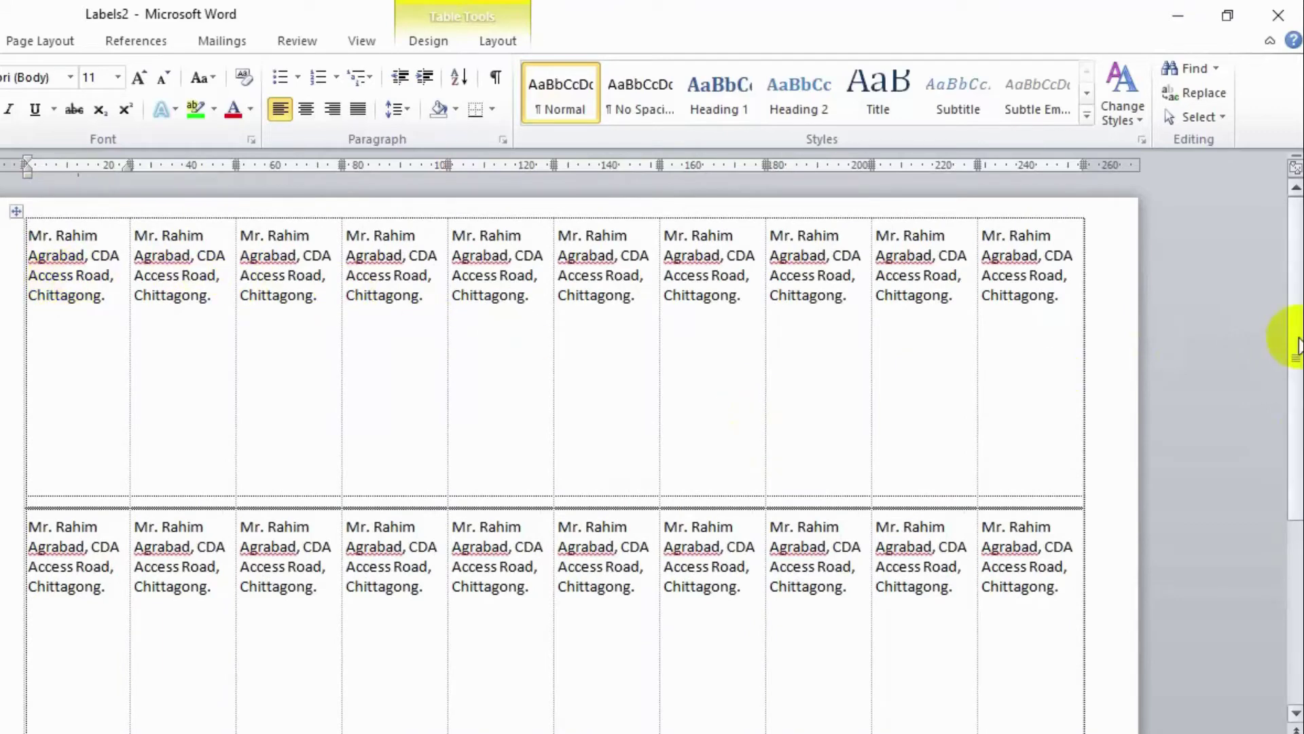
mouse_move(1294, 340)
left_mouse_down()
mouse_move(1294, 449)
mouse_move(1295, 343)
left_mouse_up()
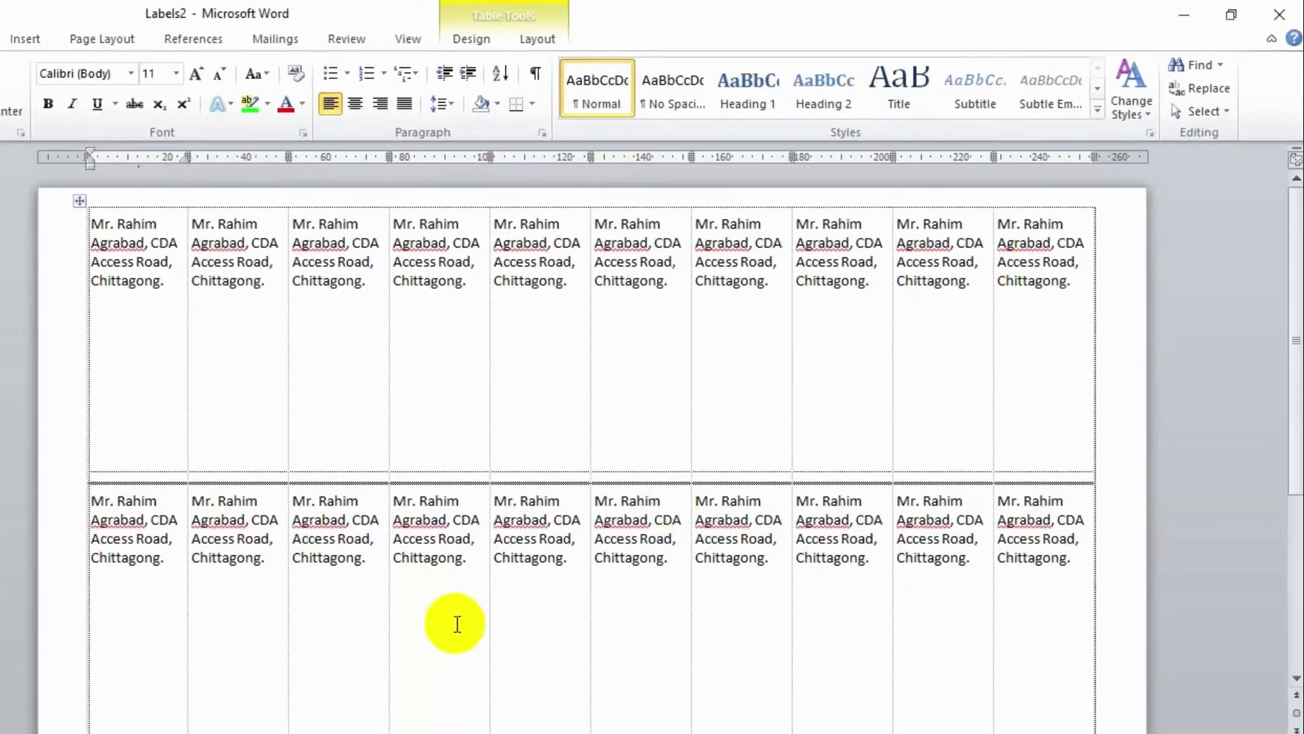
mouse_move(538, 715)
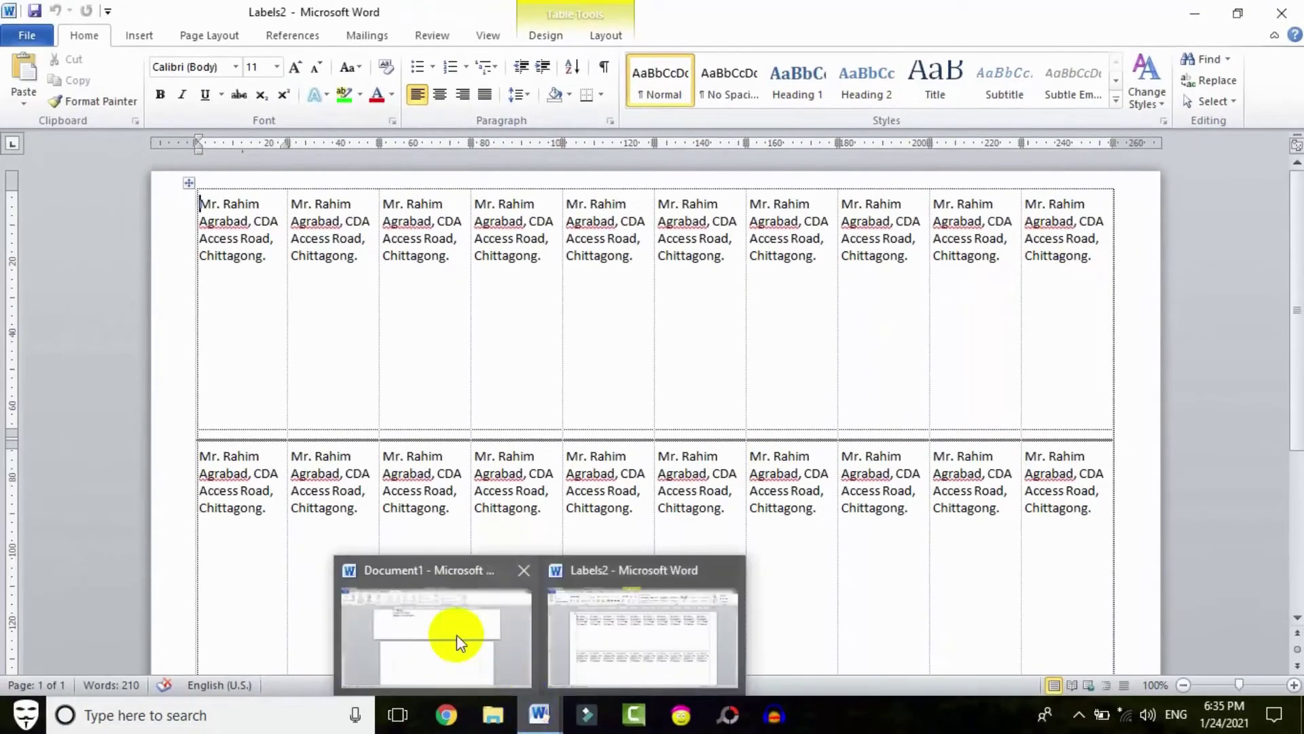
Step: Switch back to the Document1 window that holds the Mr. Karim label
left_click(457, 634)
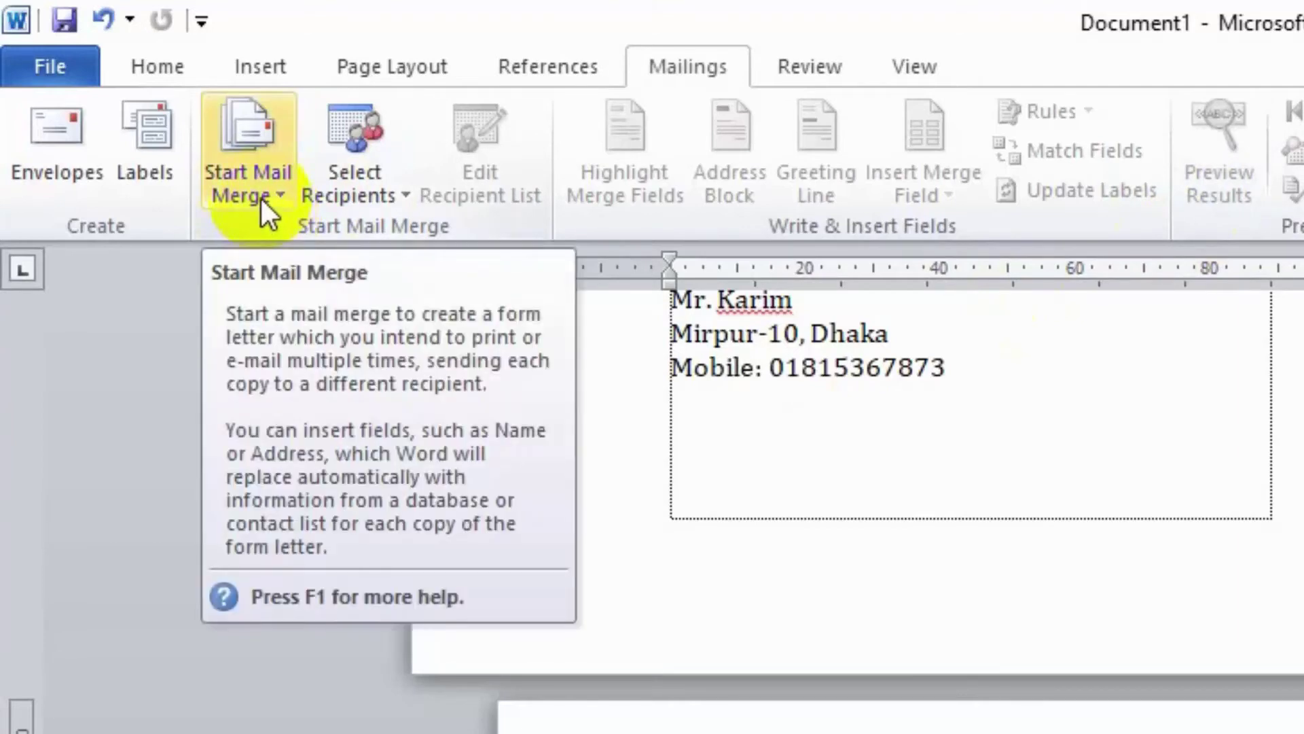
Step: Launch the step-by-step Mail Merge wizard and, at step 3, begin typing a new recipient list
left_click(261, 199)
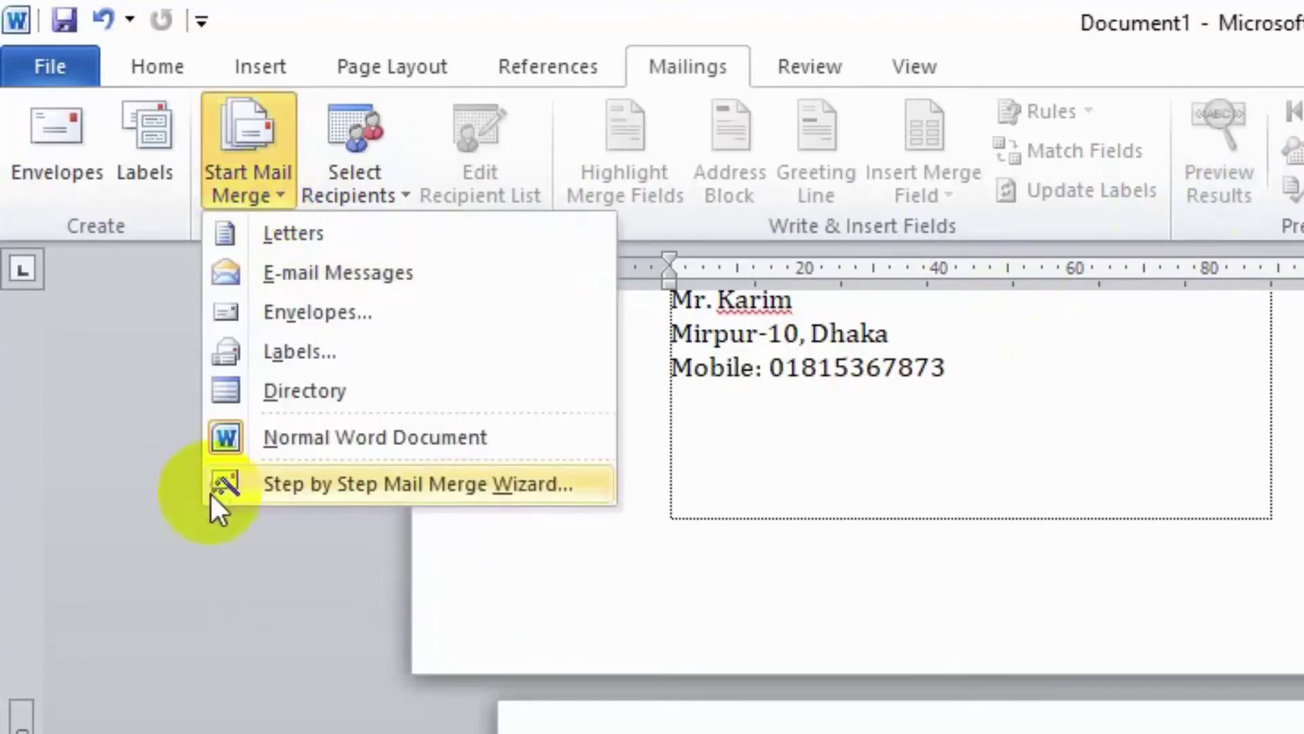
left_click(532, 500)
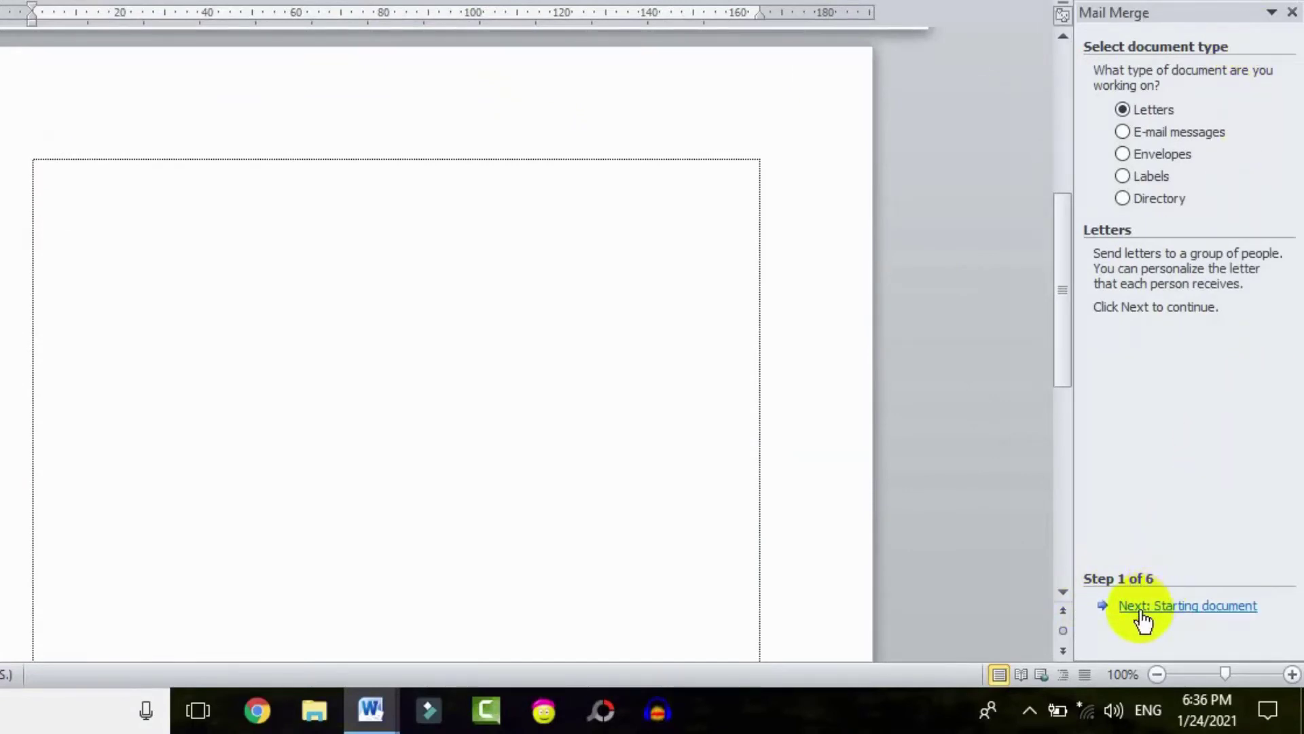
left_click(1183, 615)
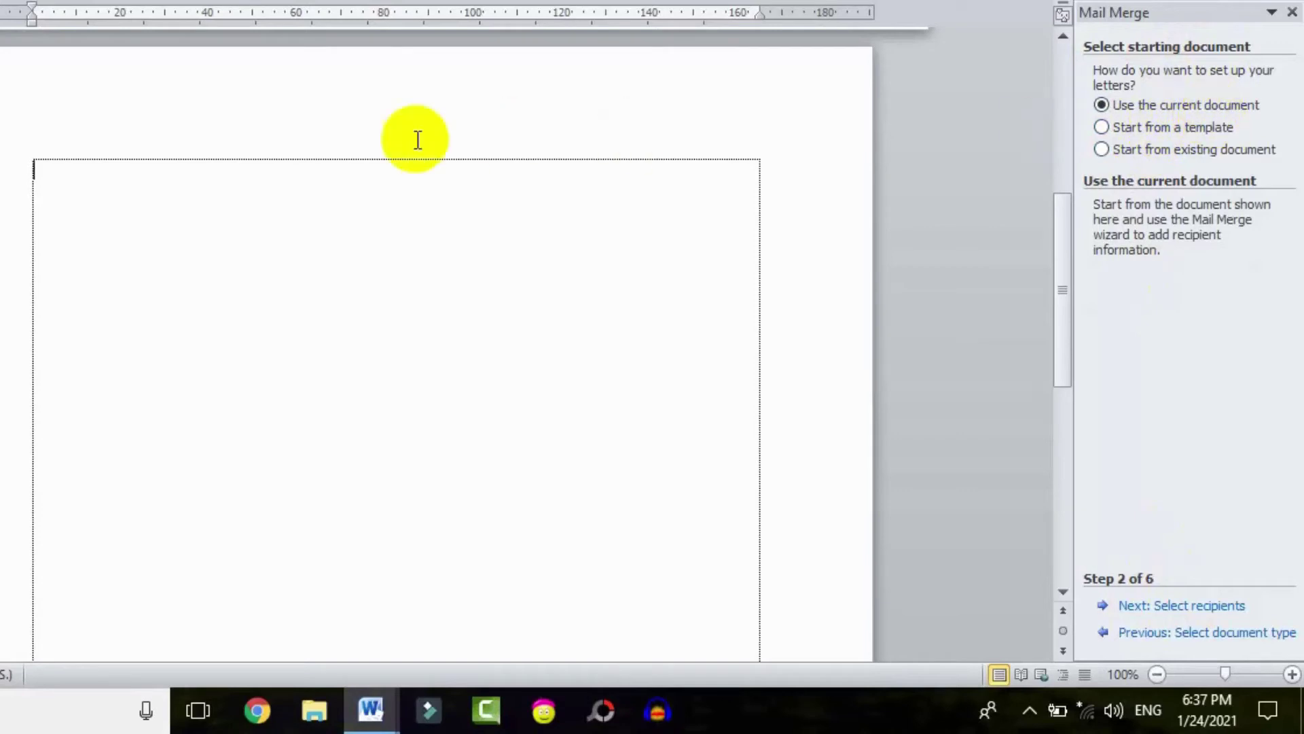
left_click(1166, 606)
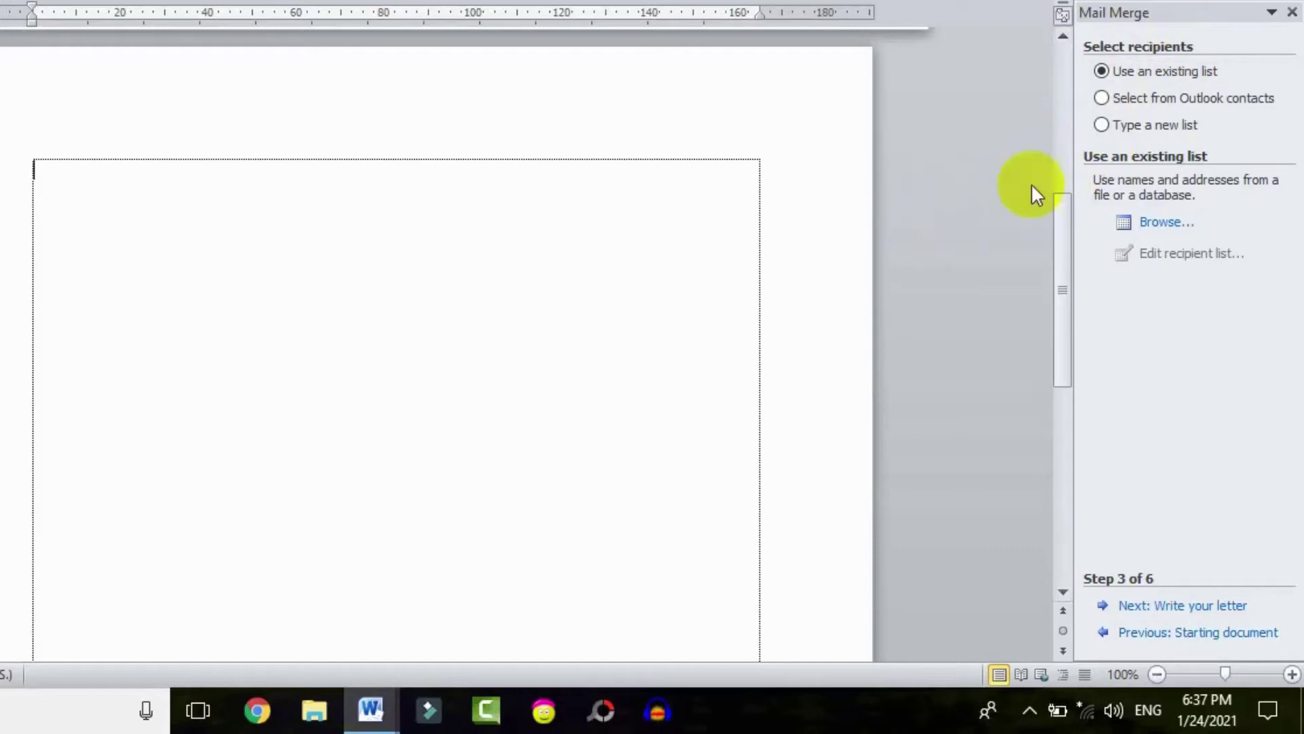
left_click(1101, 125)
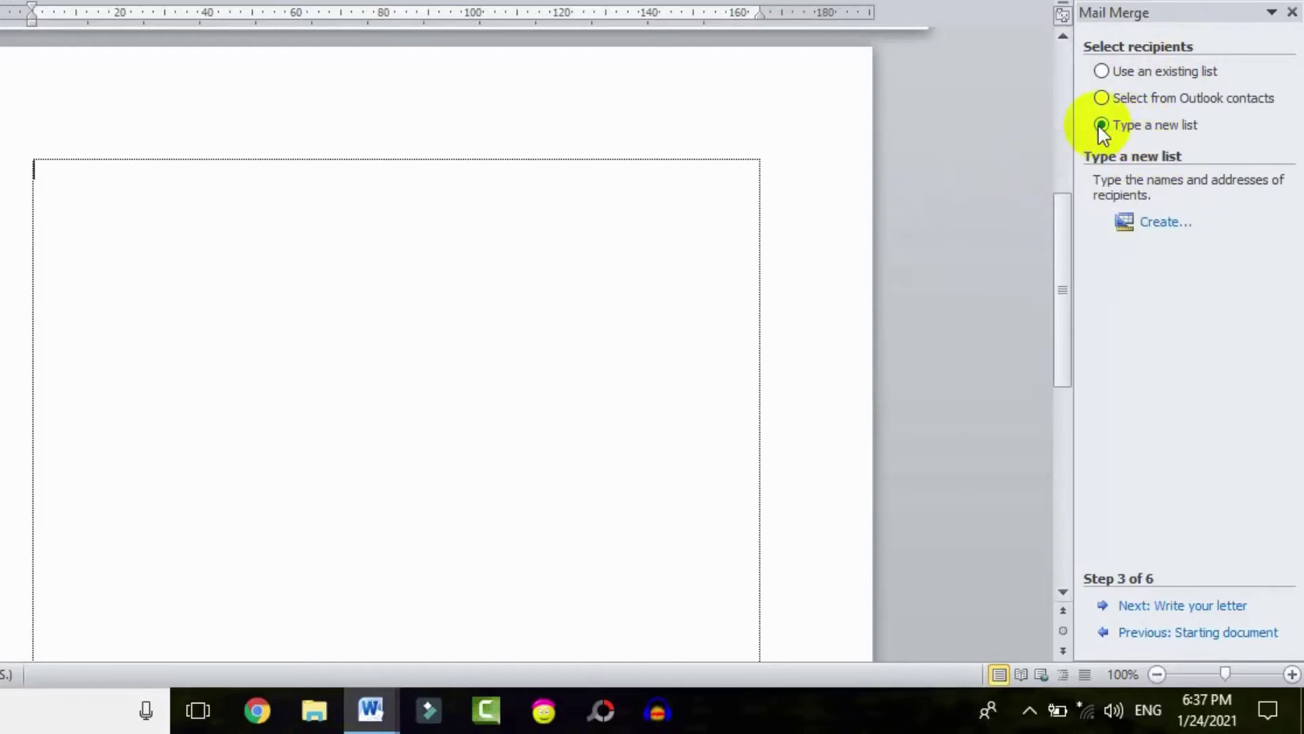
left_click(1160, 224)
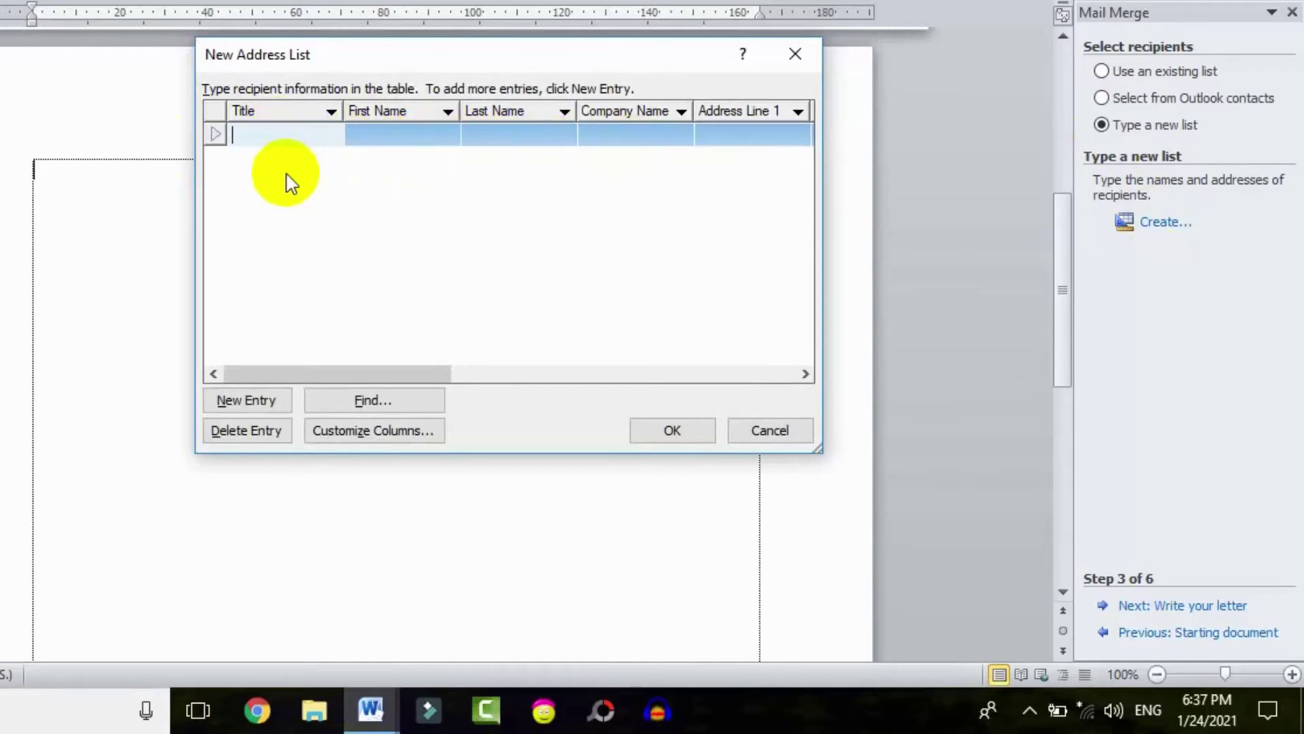
Step: Fill the first recipient entry with title 1, first and last name, and company Carnival
type("1")
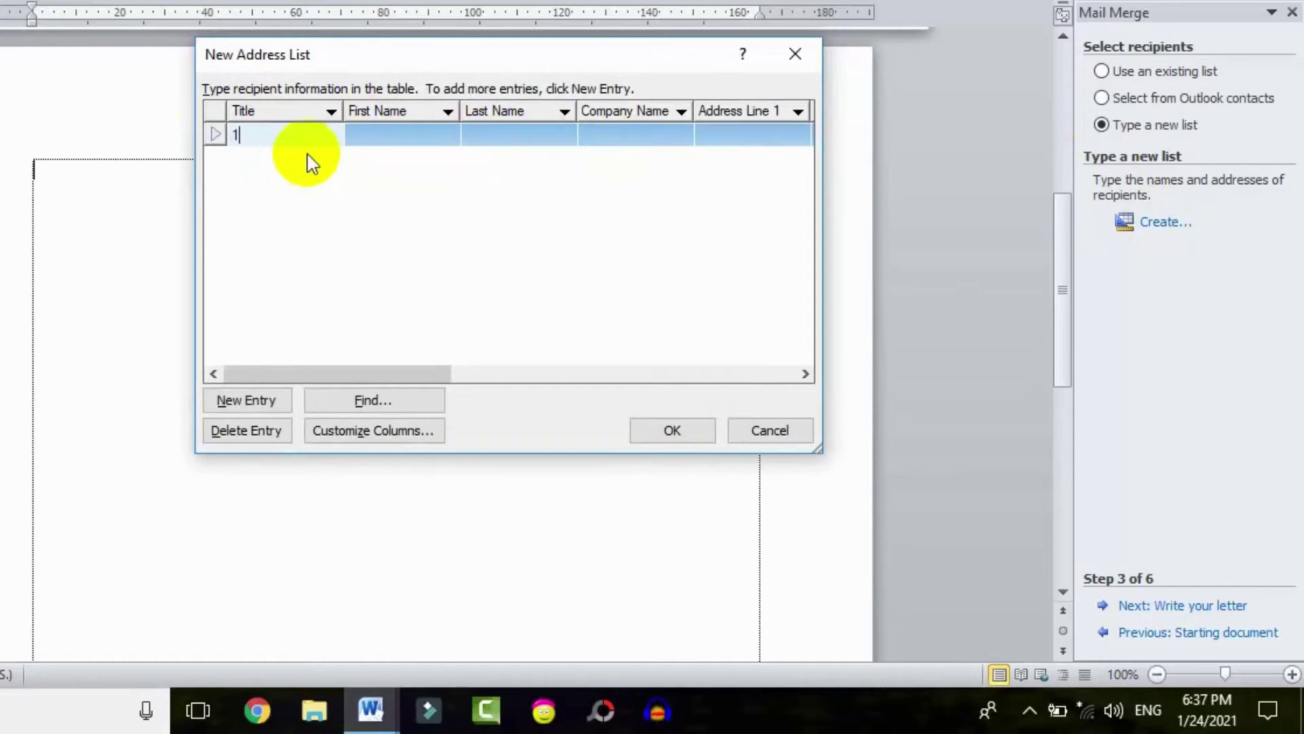
left_click(400, 135)
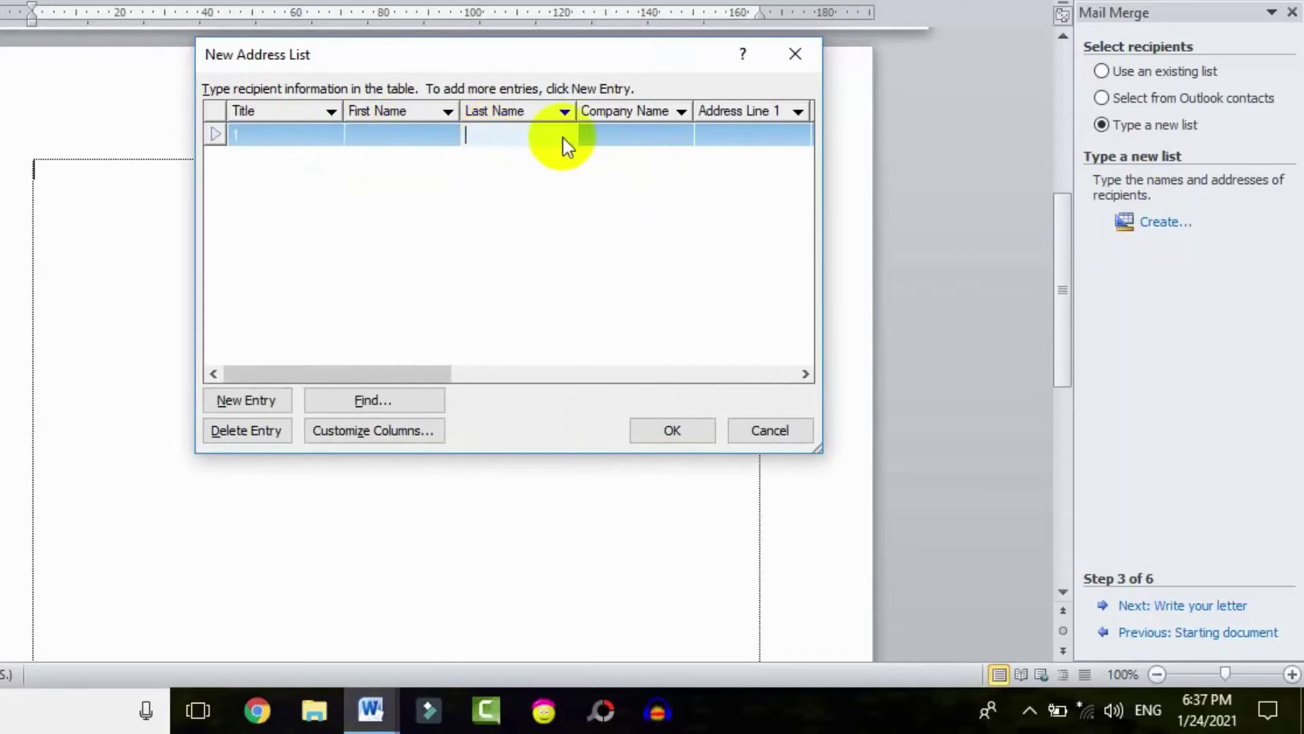
left_click(383, 137)
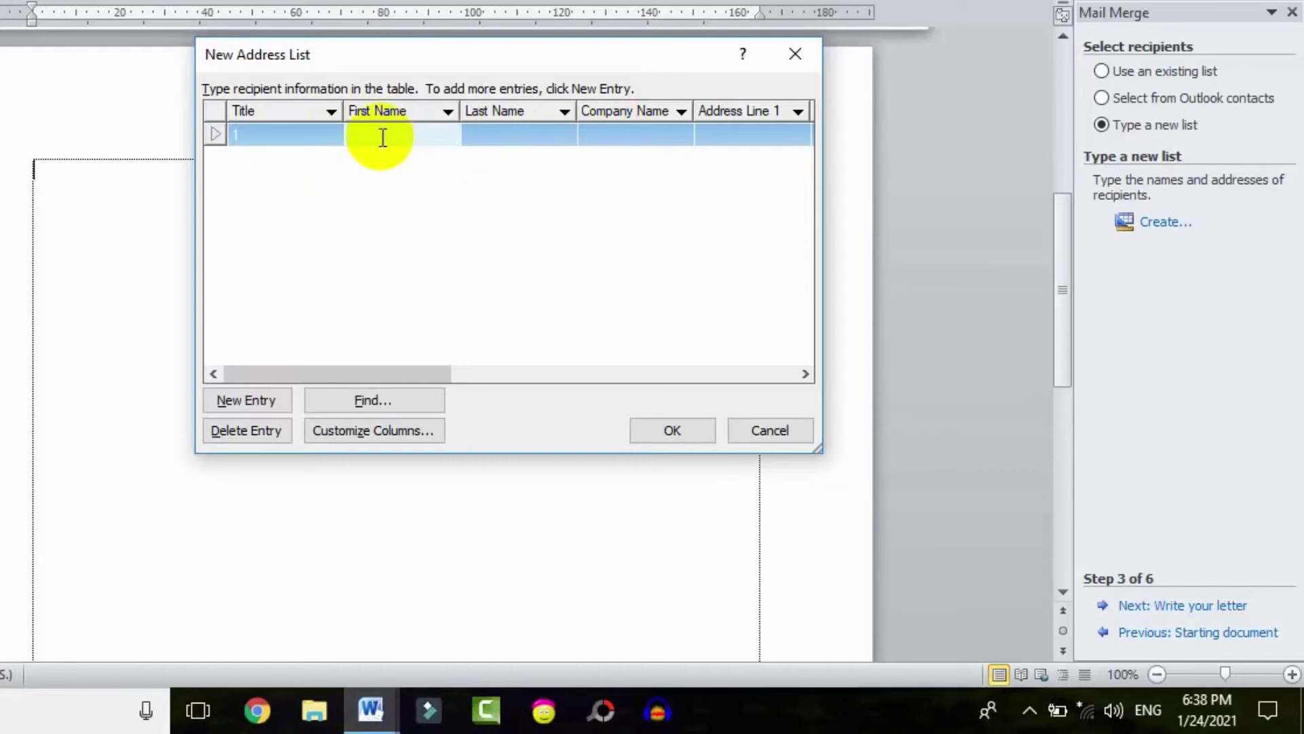
key("Tab")
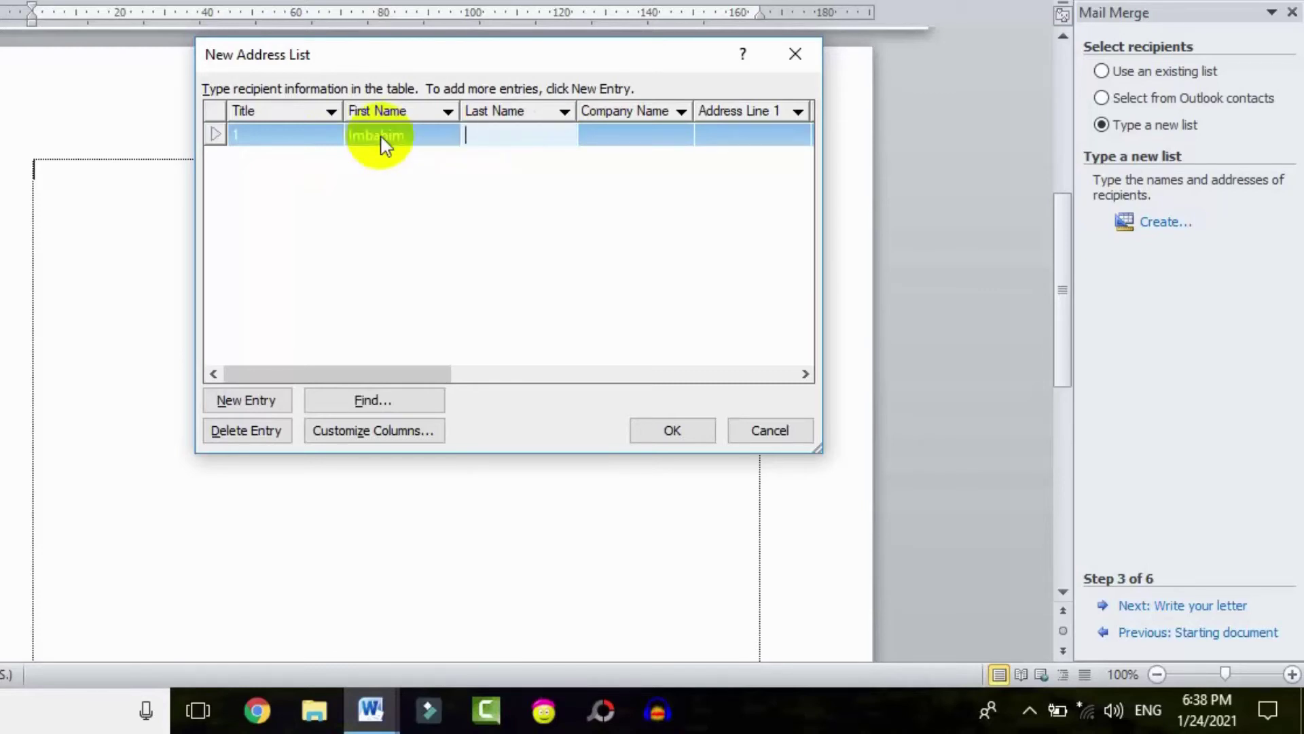
left_click(595, 136)
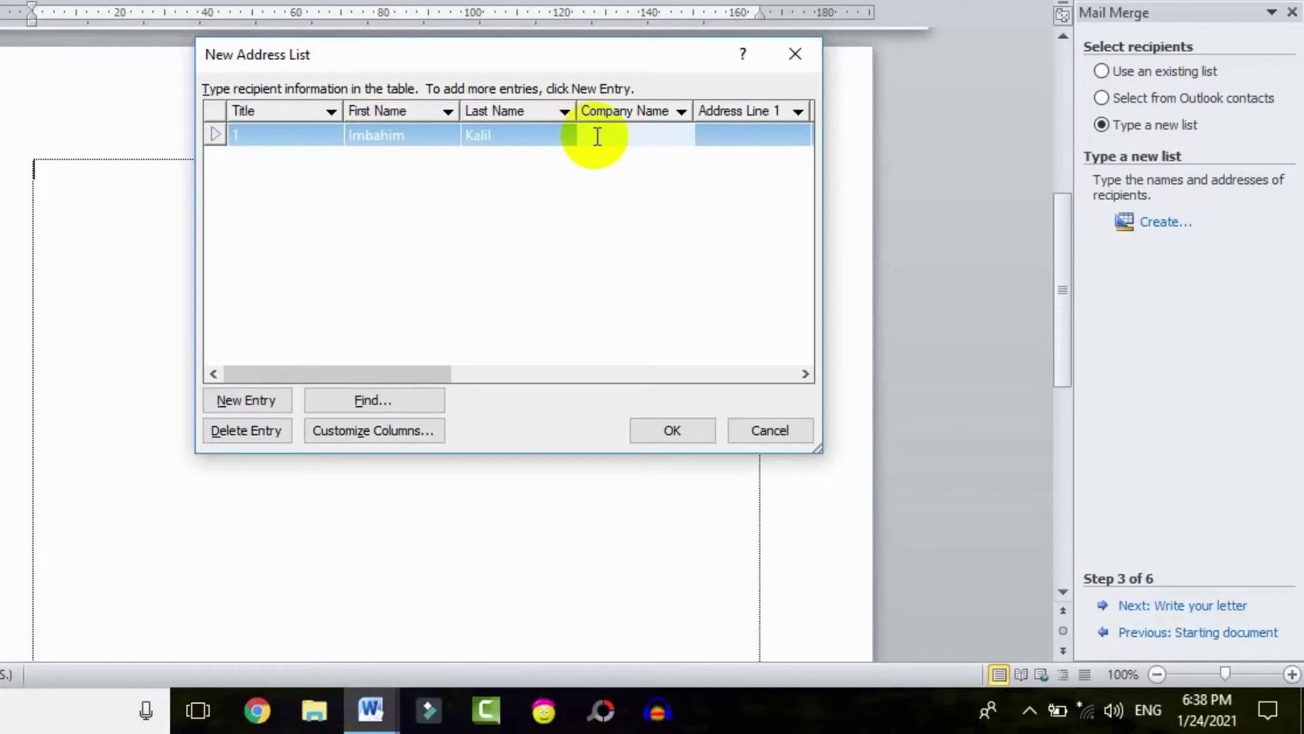
type("Carn")
type("ival")
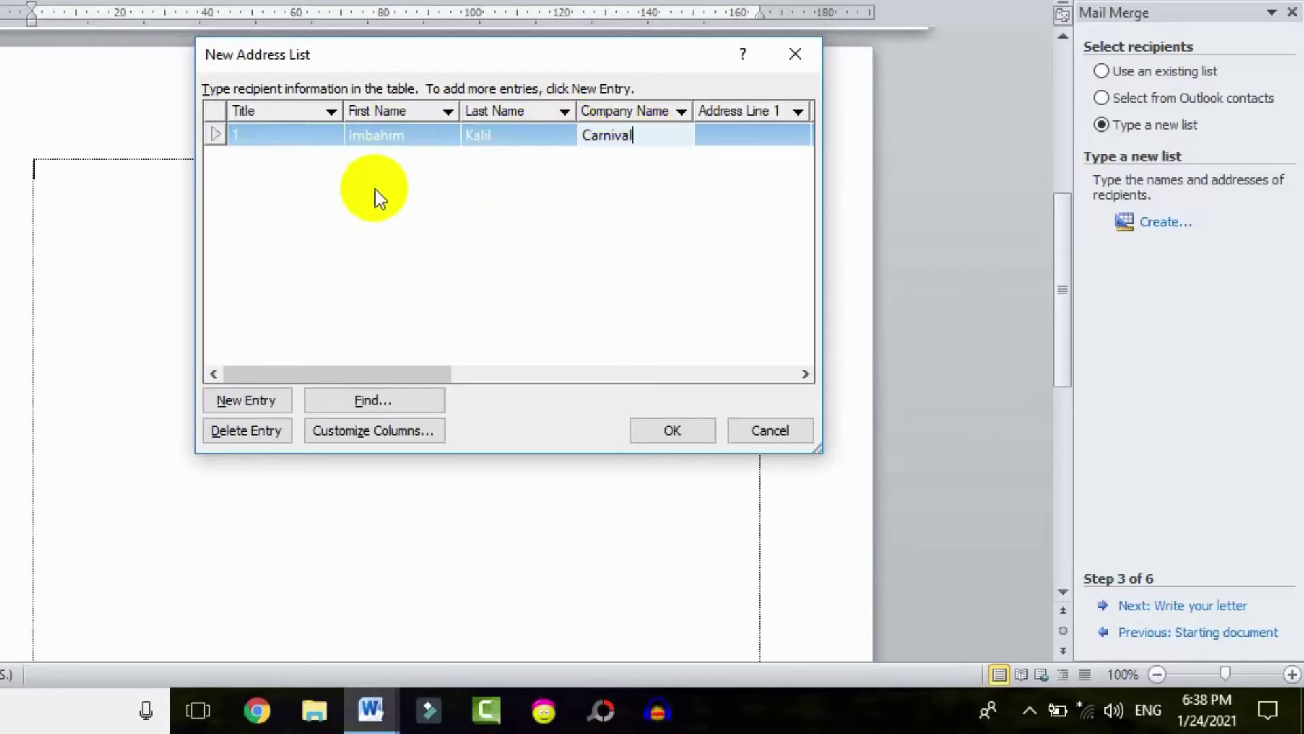
Step: Add a second entry with the recipient's first and last name and company HCI
left_click(250, 401)
type("2")
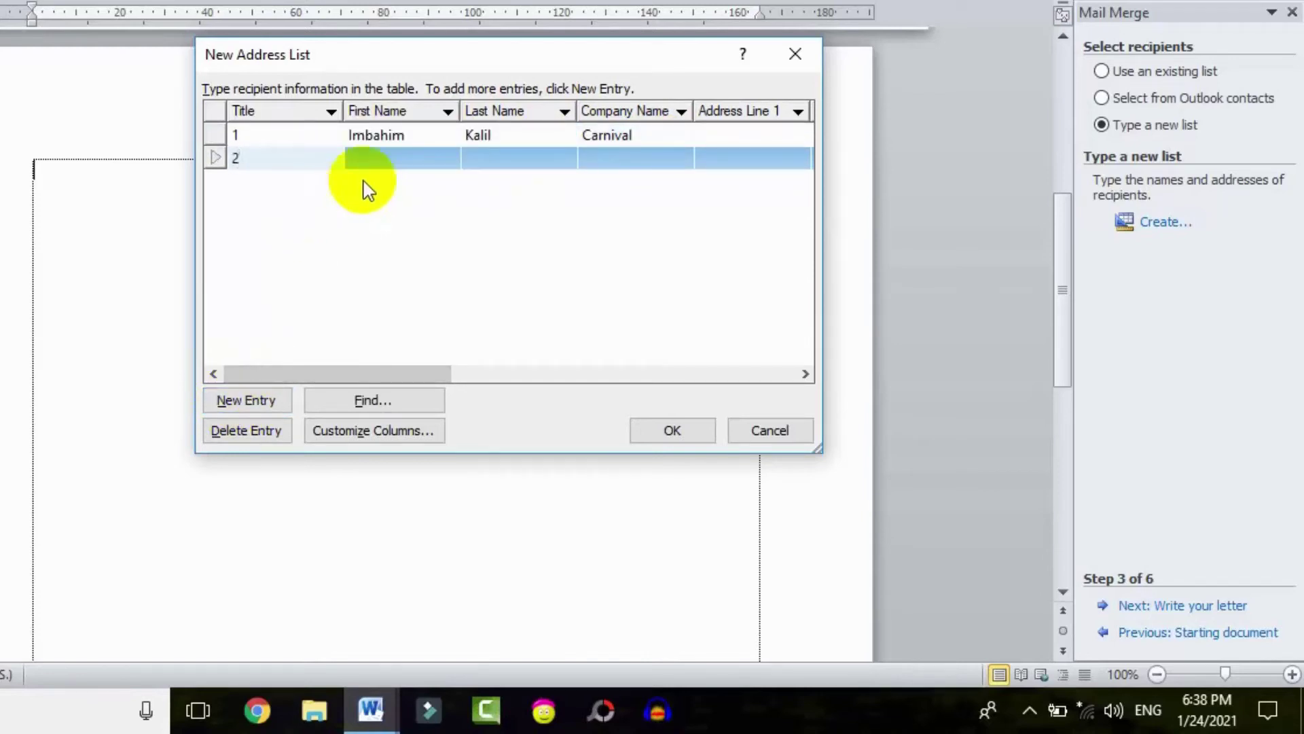
left_click(378, 162)
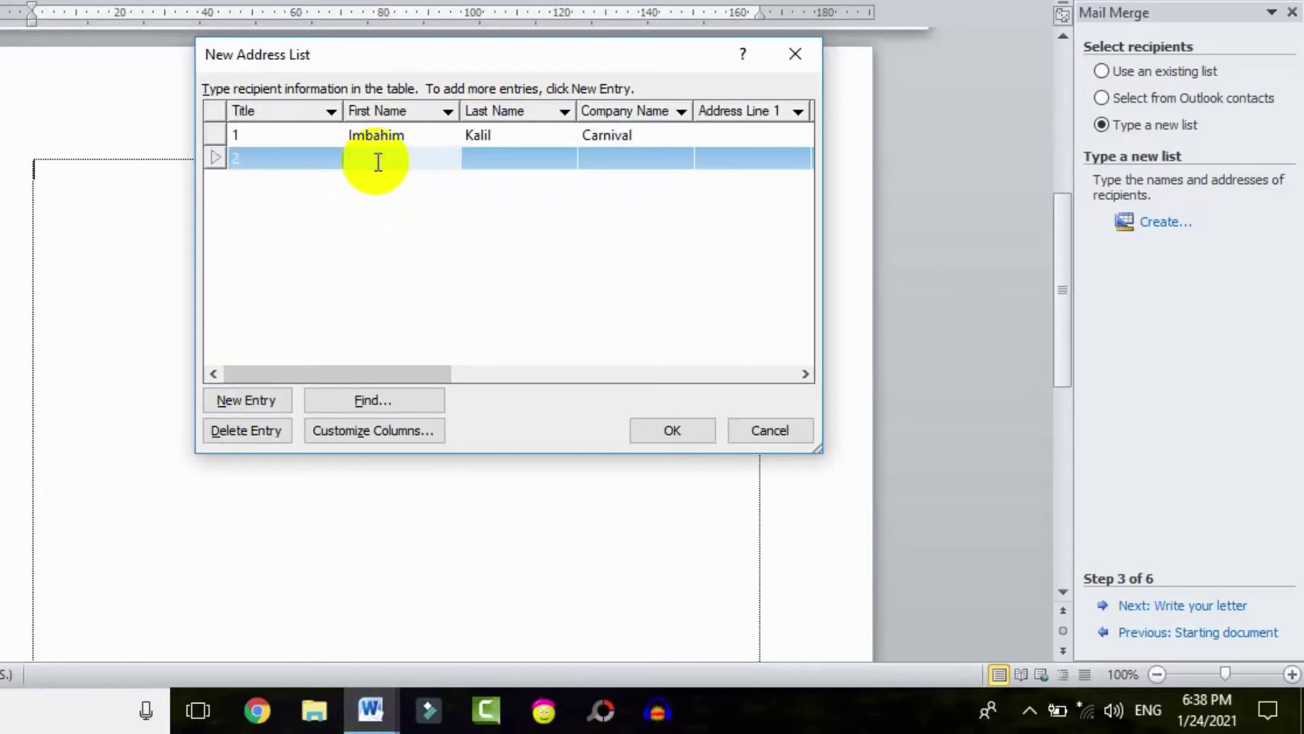
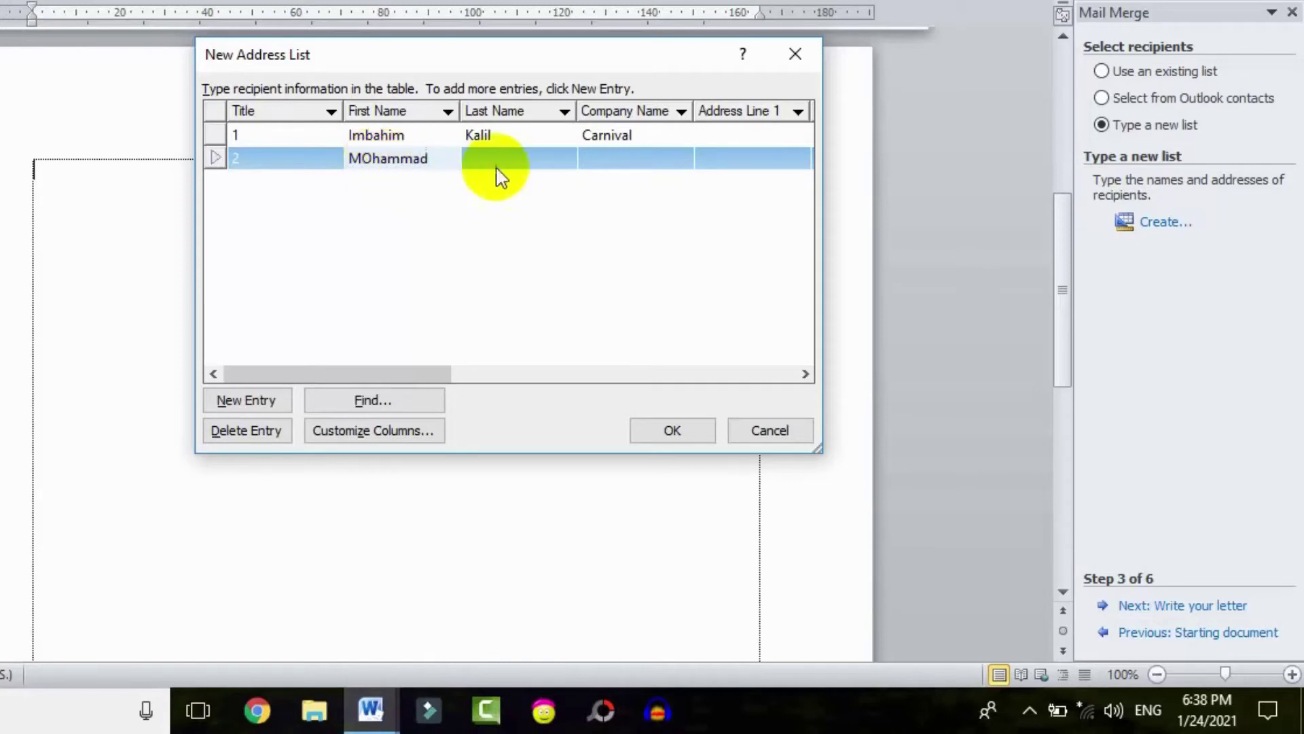
left_click(511, 158)
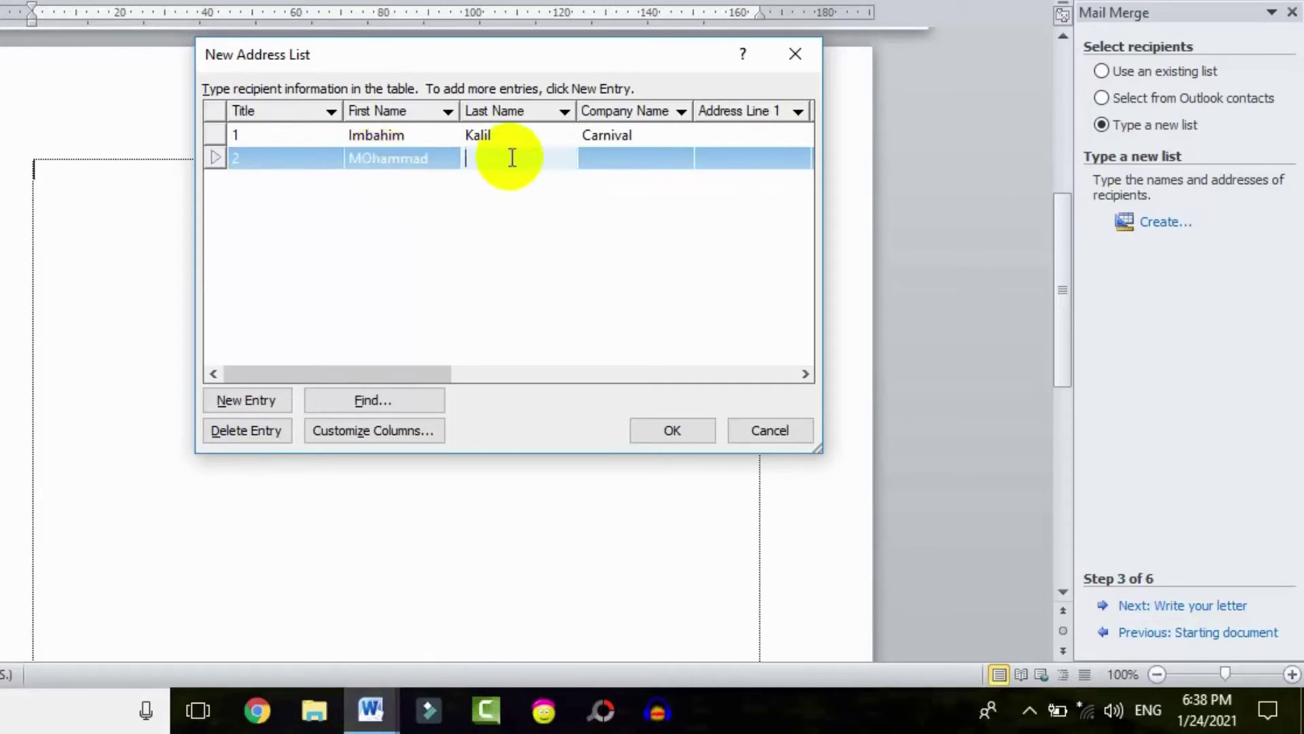
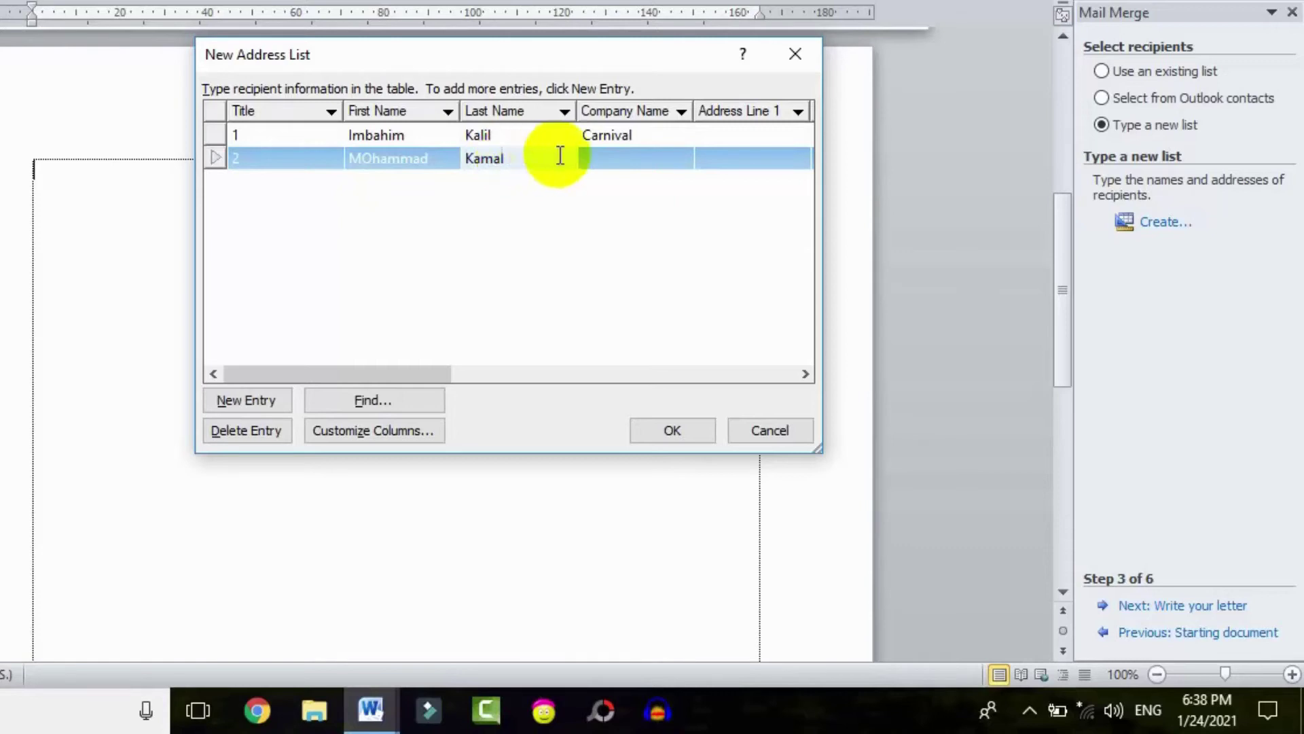
left_click(615, 160)
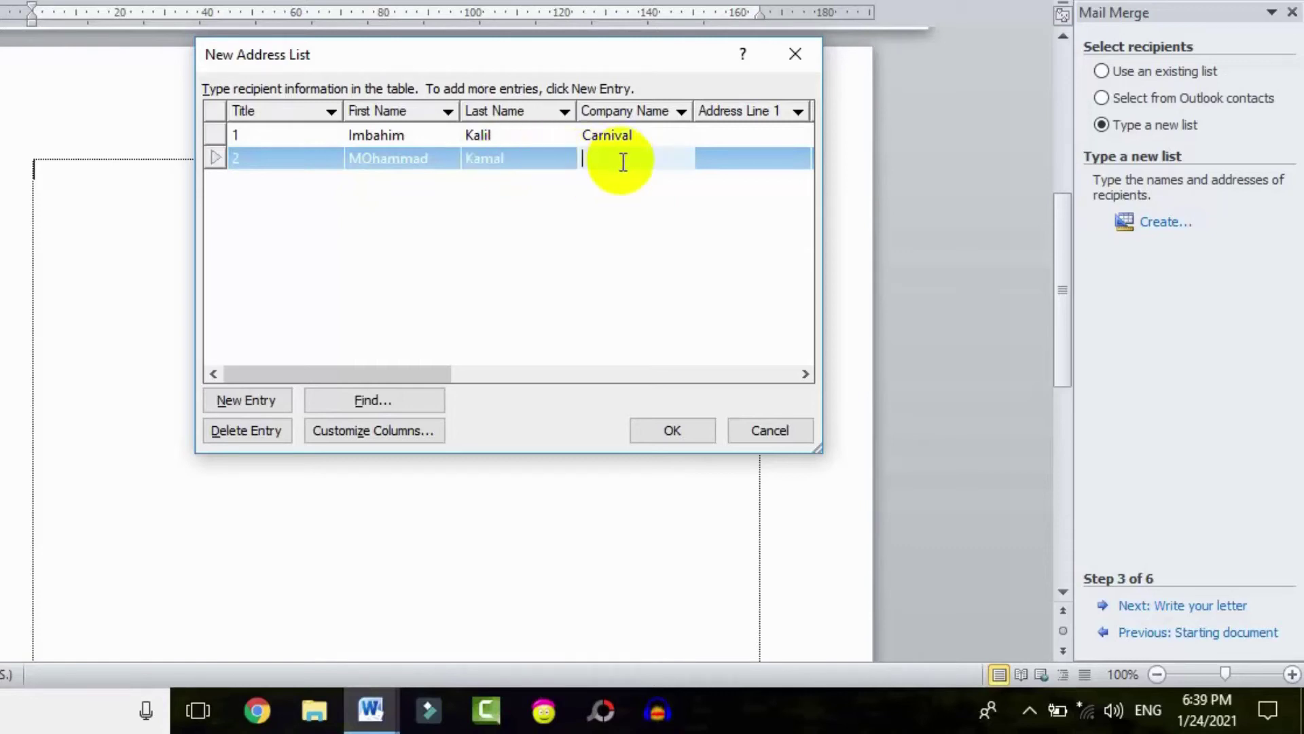
type("HCI")
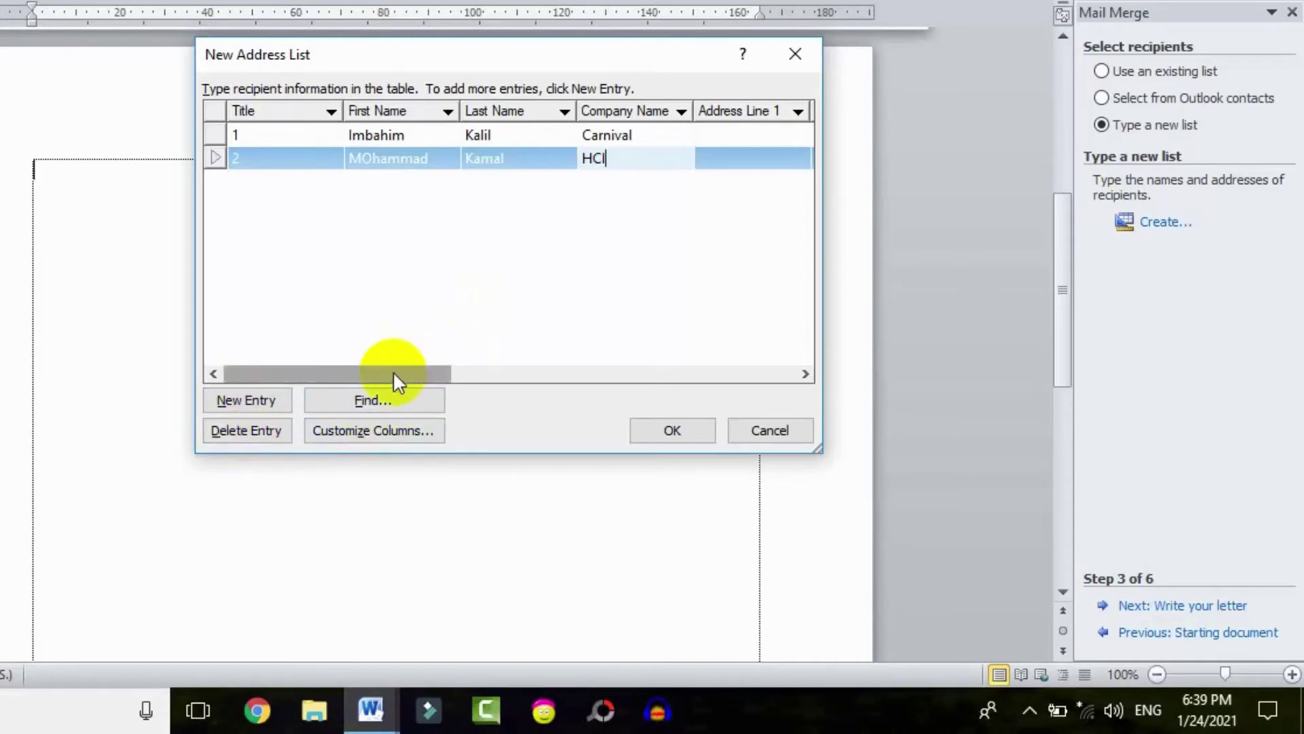
left_click_drag(394, 374, 830, 373)
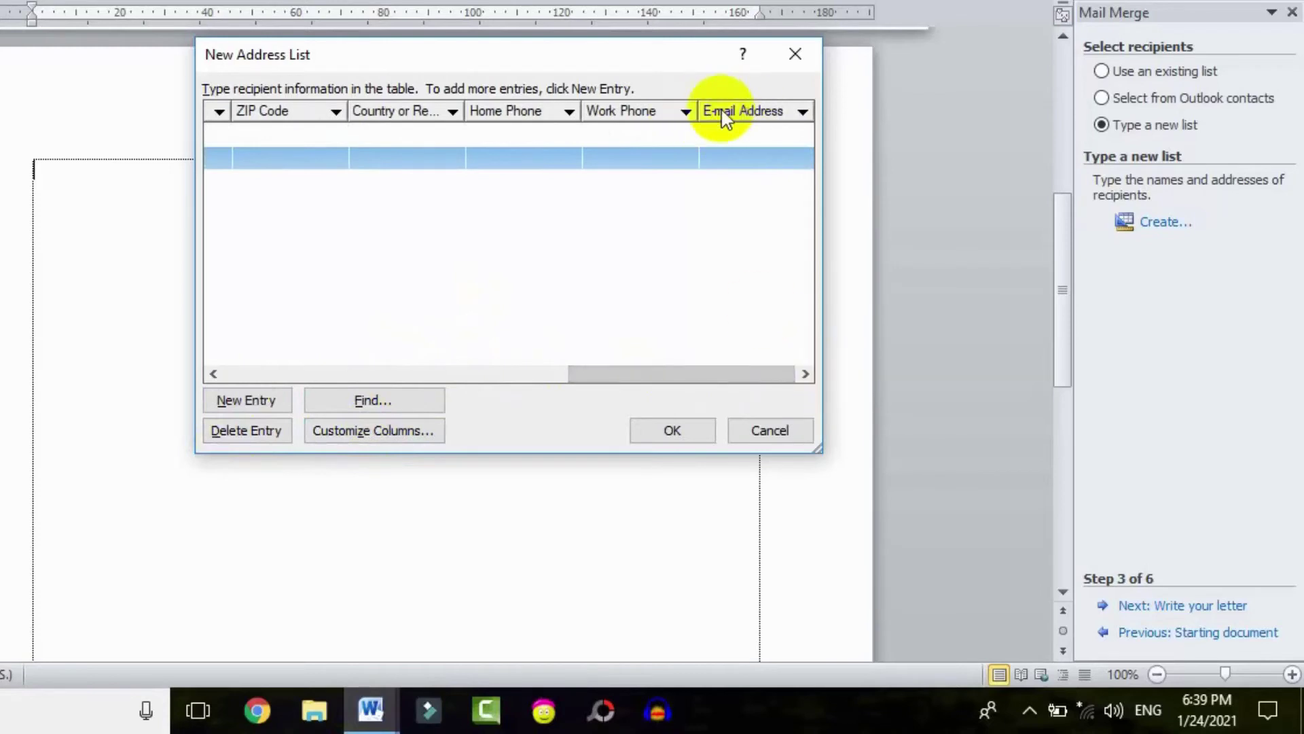
left_click(614, 373)
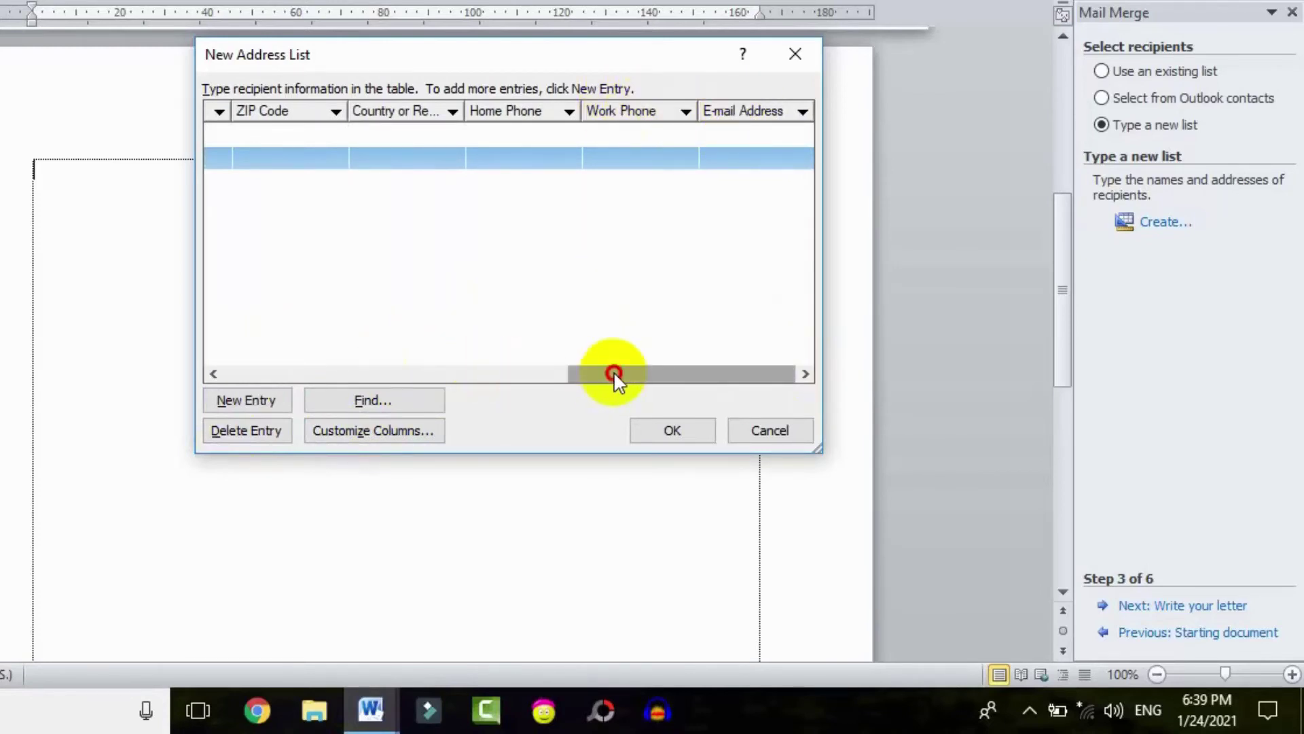
left_click_drag(613, 373, 217, 373)
left_click(354, 439)
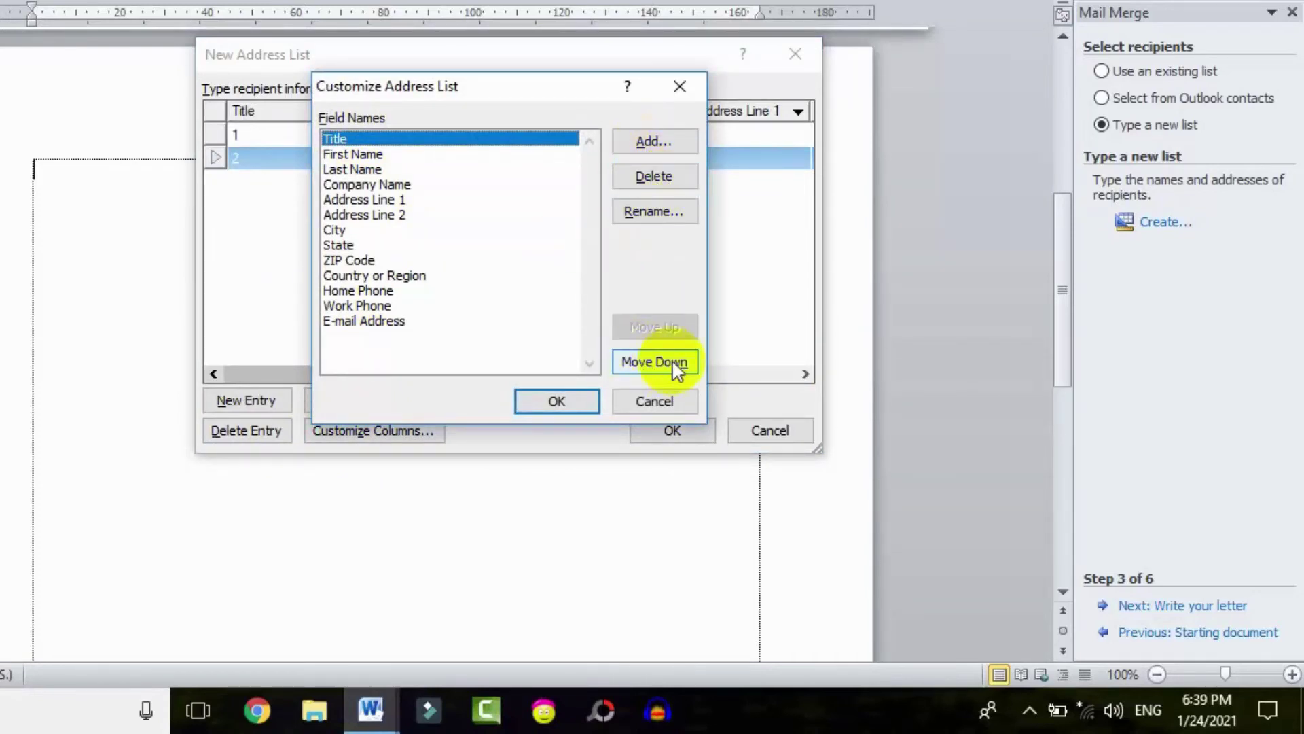
left_click(380, 261)
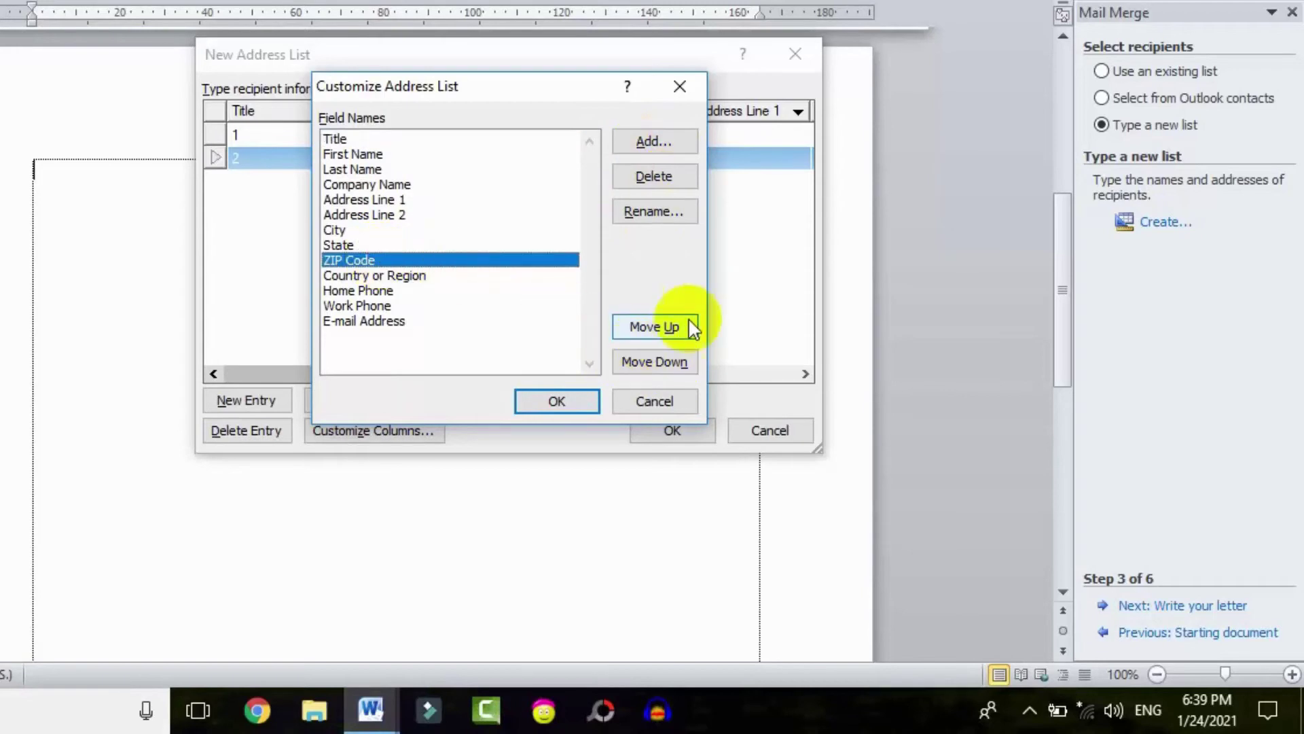
left_click(638, 401)
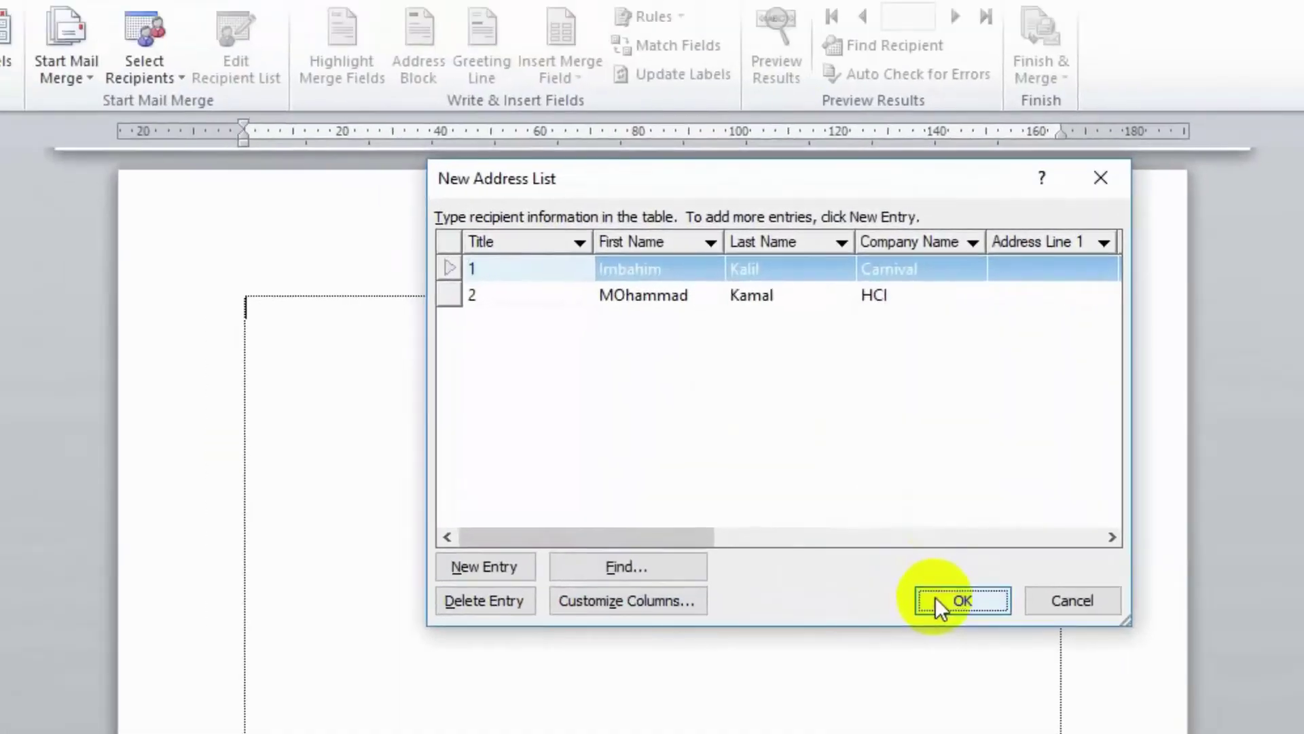
Step: Save the new address list to the Desktop under the name mailmerge
left_click(649, 429)
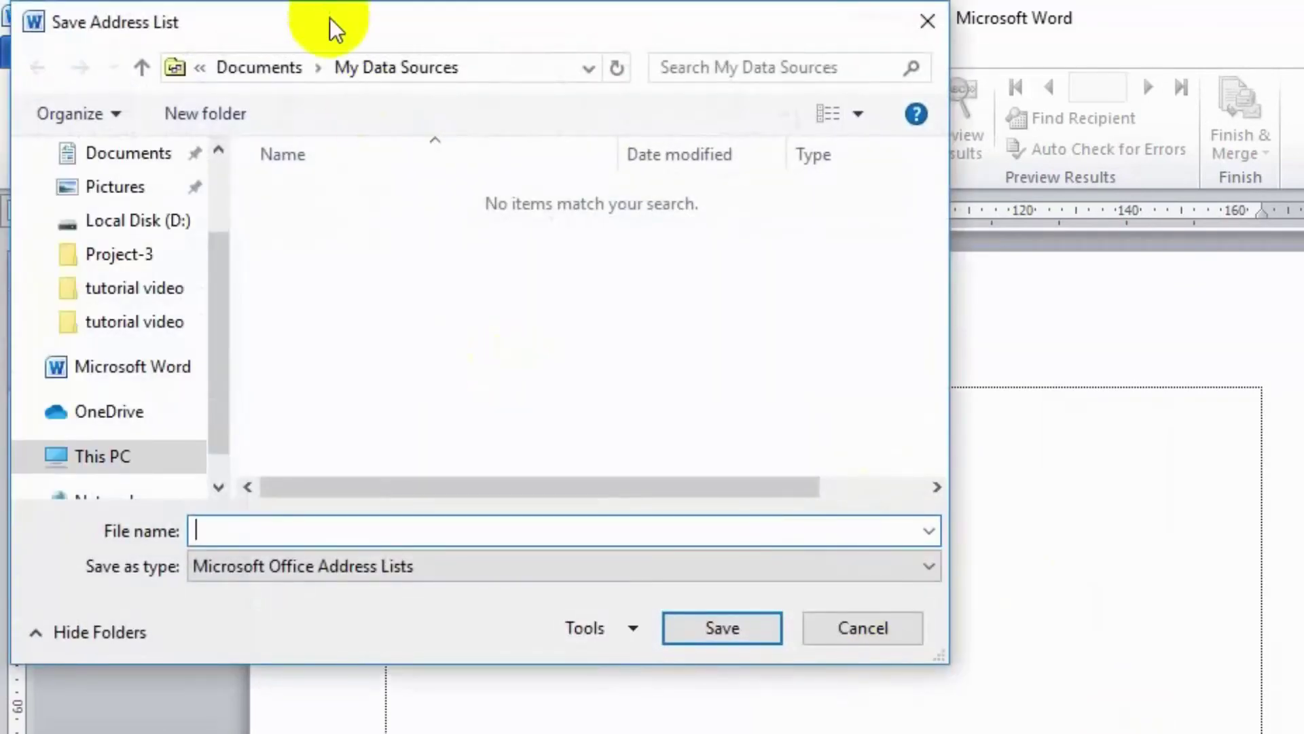
left_click_drag(330, 24, 695, 96)
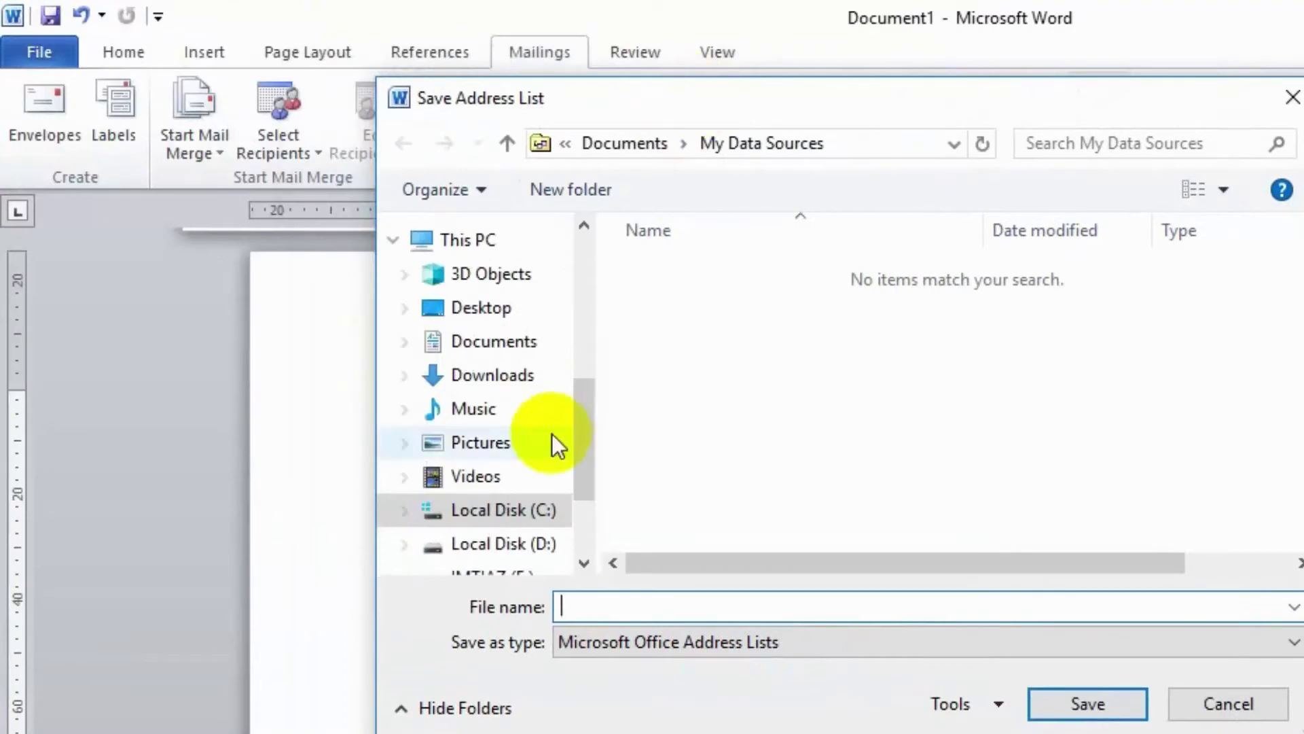
left_click(479, 312)
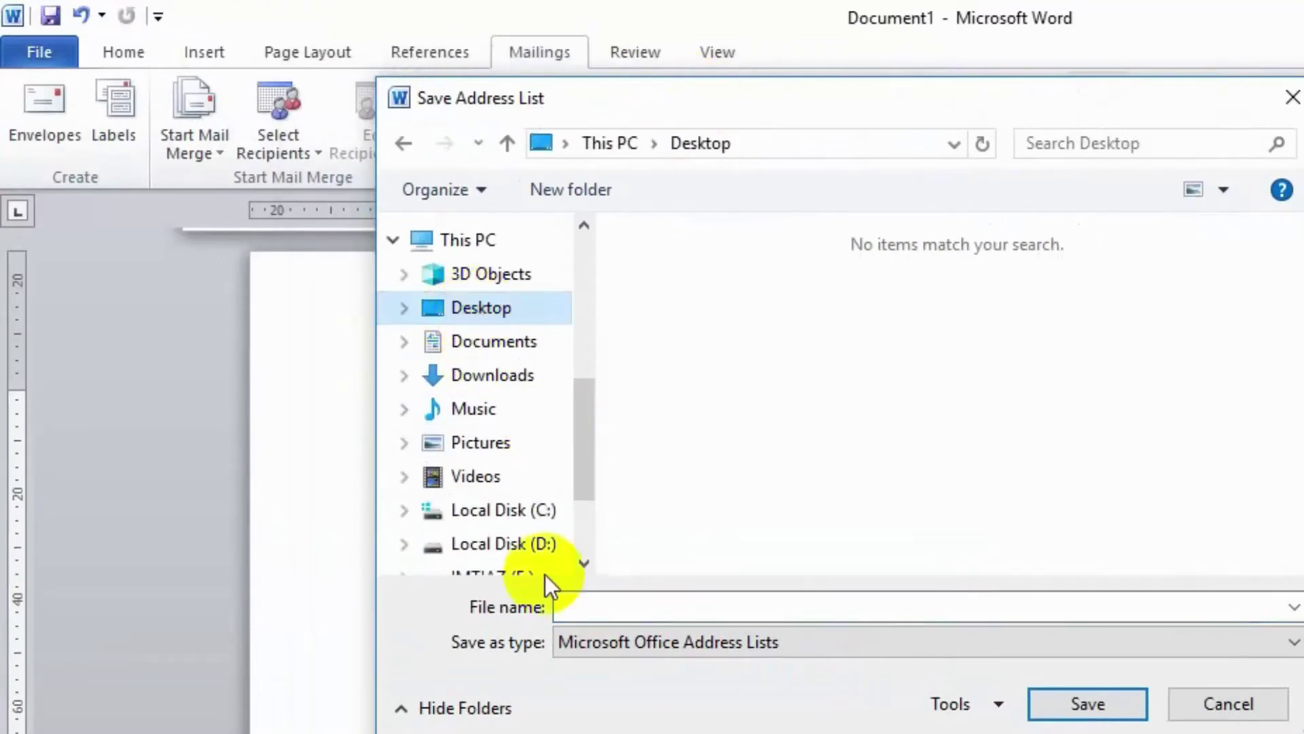
left_click(571, 608)
type("ma")
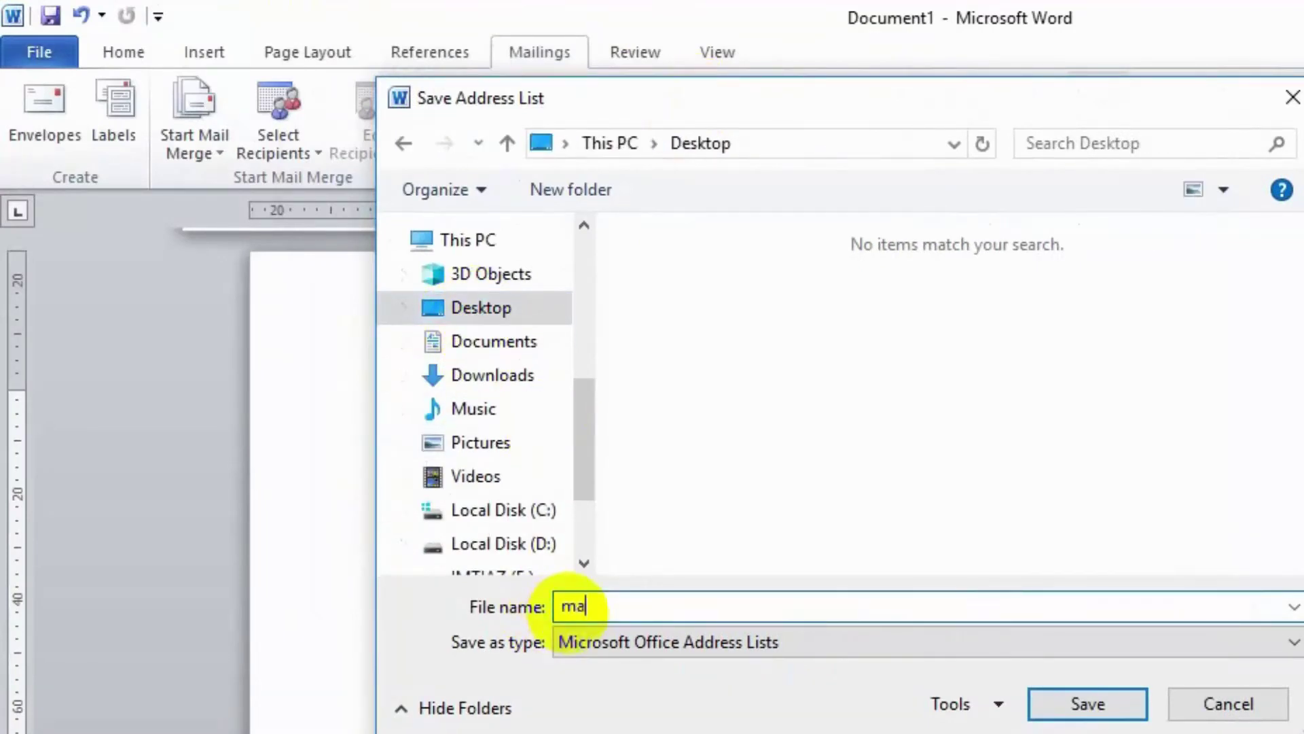
type("ilmer")
type("ge")
left_click(907, 611)
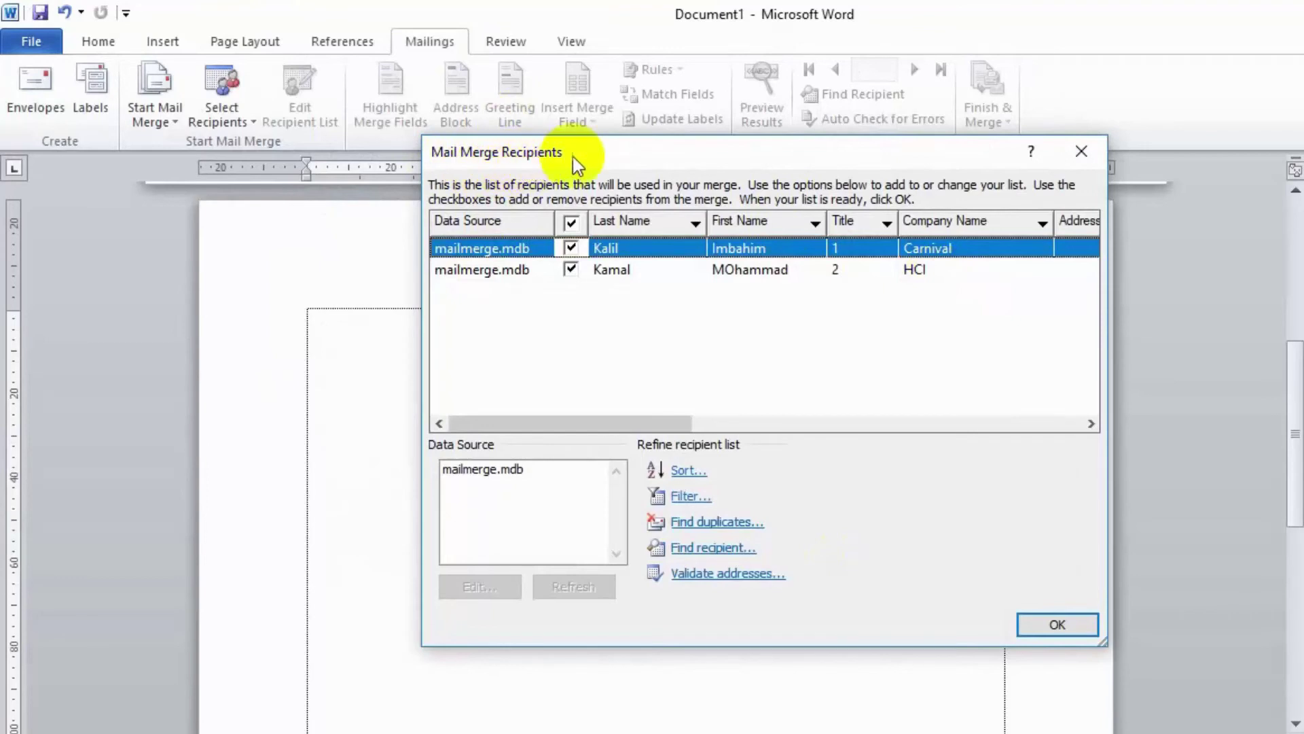
Step: Accept both checked recipients from mailmerge.mdb in the Mail Merge Recipients list
left_click_drag(659, 153, 638, 233)
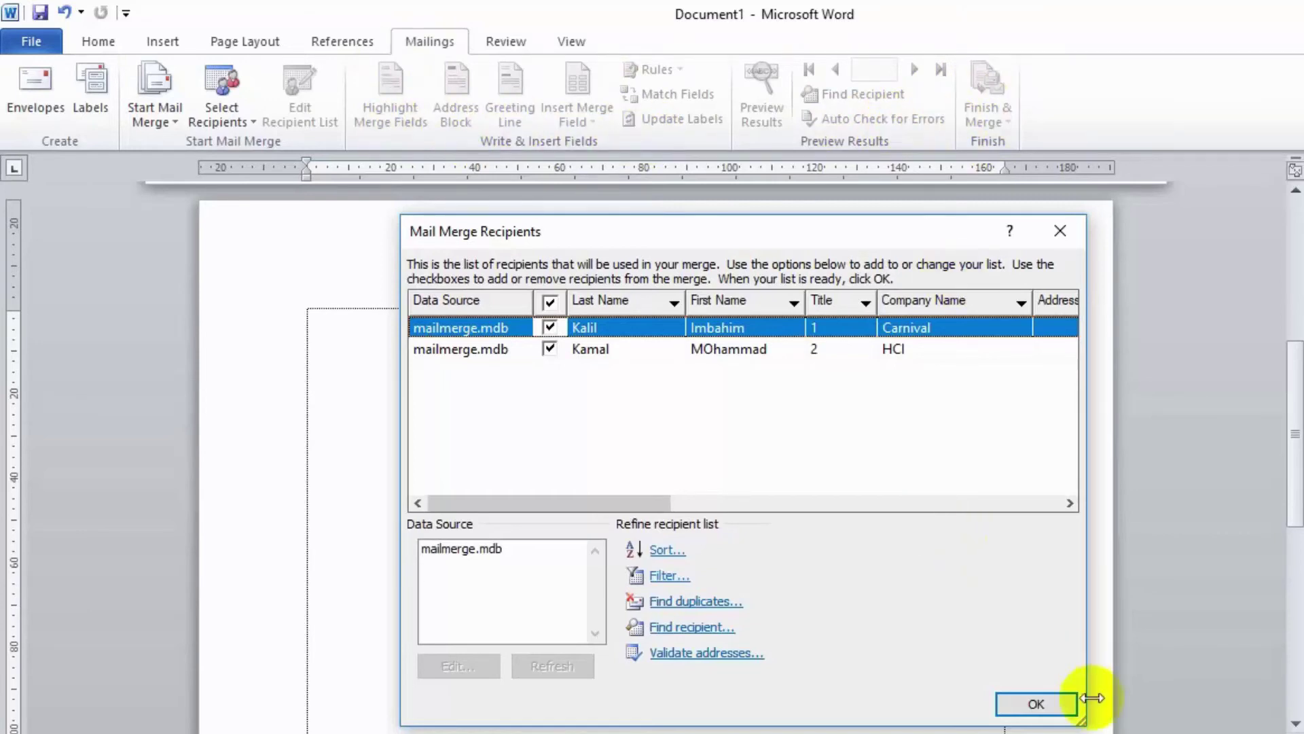
left_click(1036, 704)
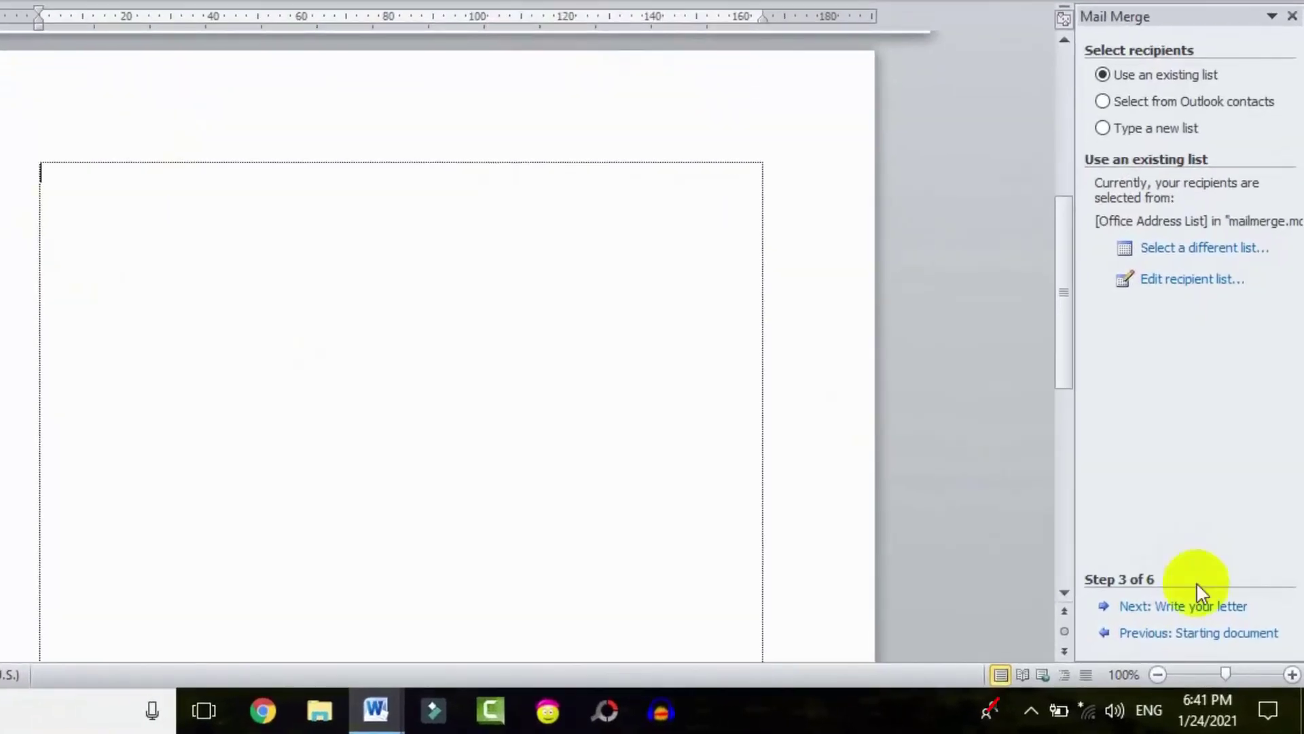
Step: At wizard step 4, insert the Title, First_Name, Last_Name and Company_Name merge fields into the label
left_click(1190, 608)
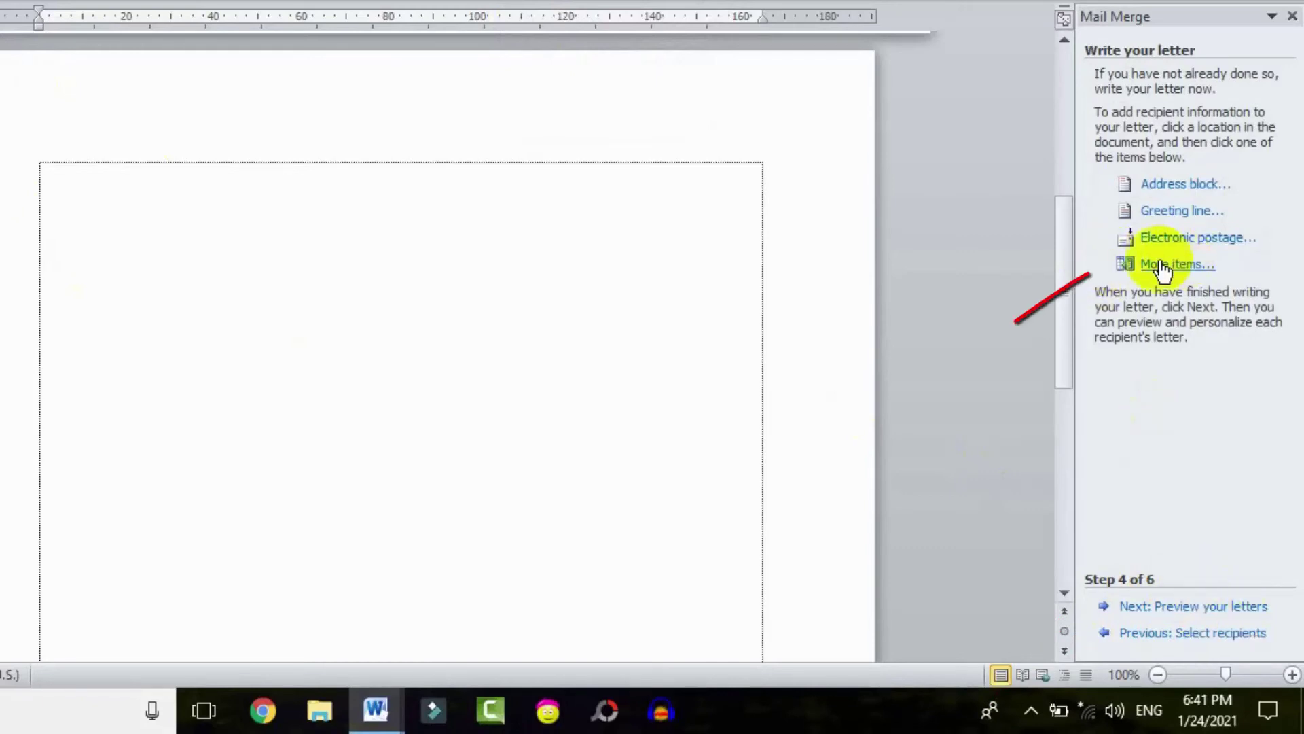
left_click(1184, 266)
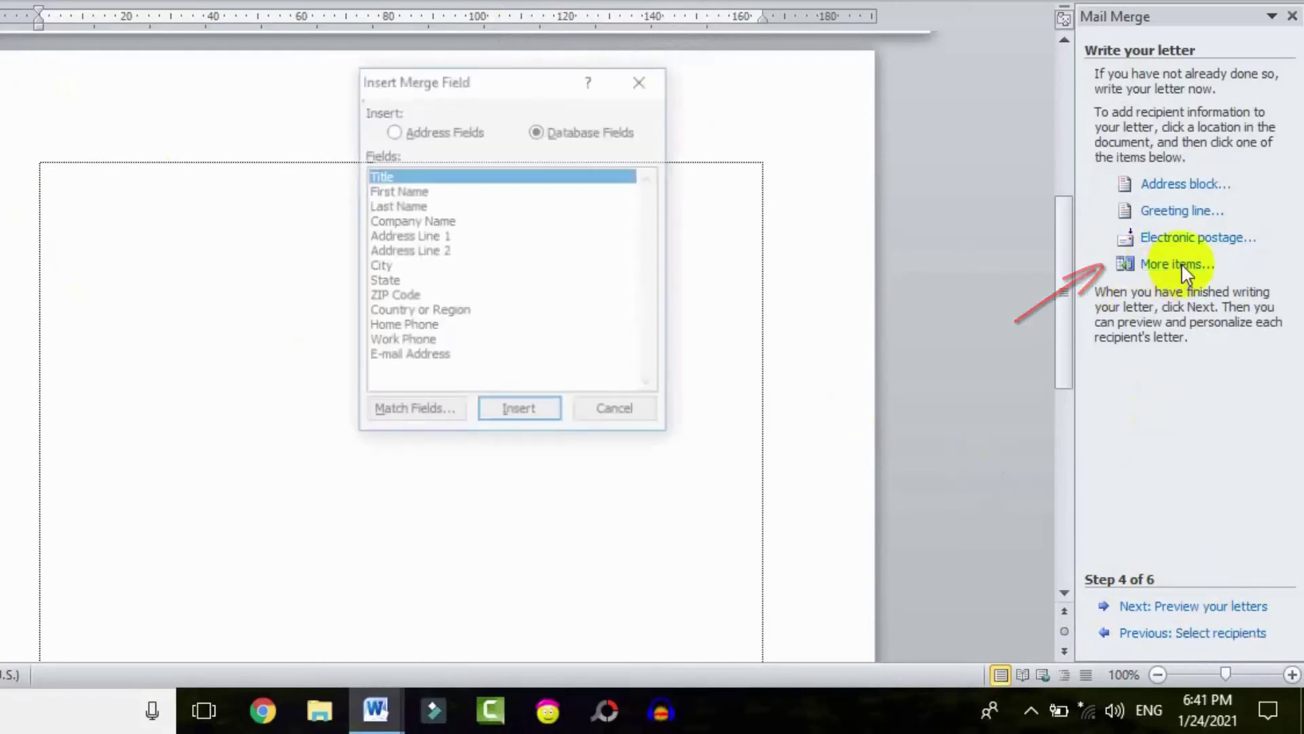
left_click_drag(443, 90, 649, 108)
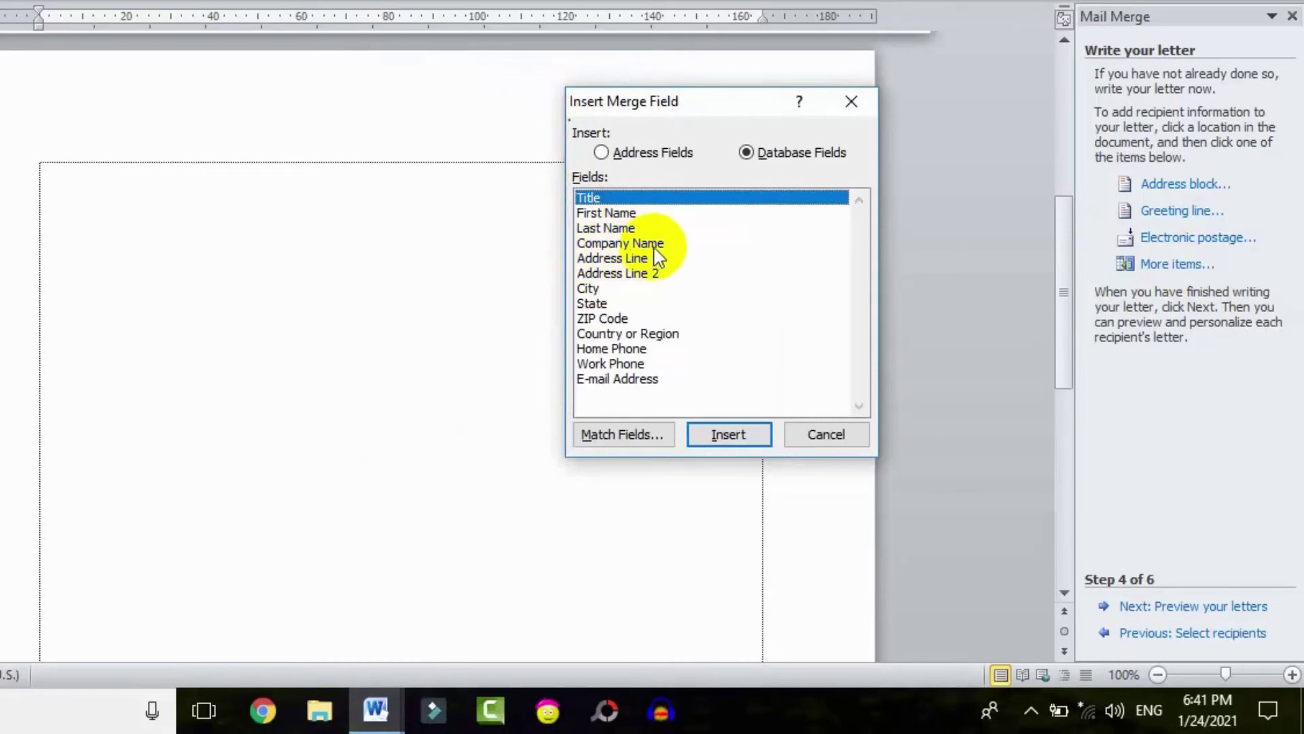
left_click(722, 429)
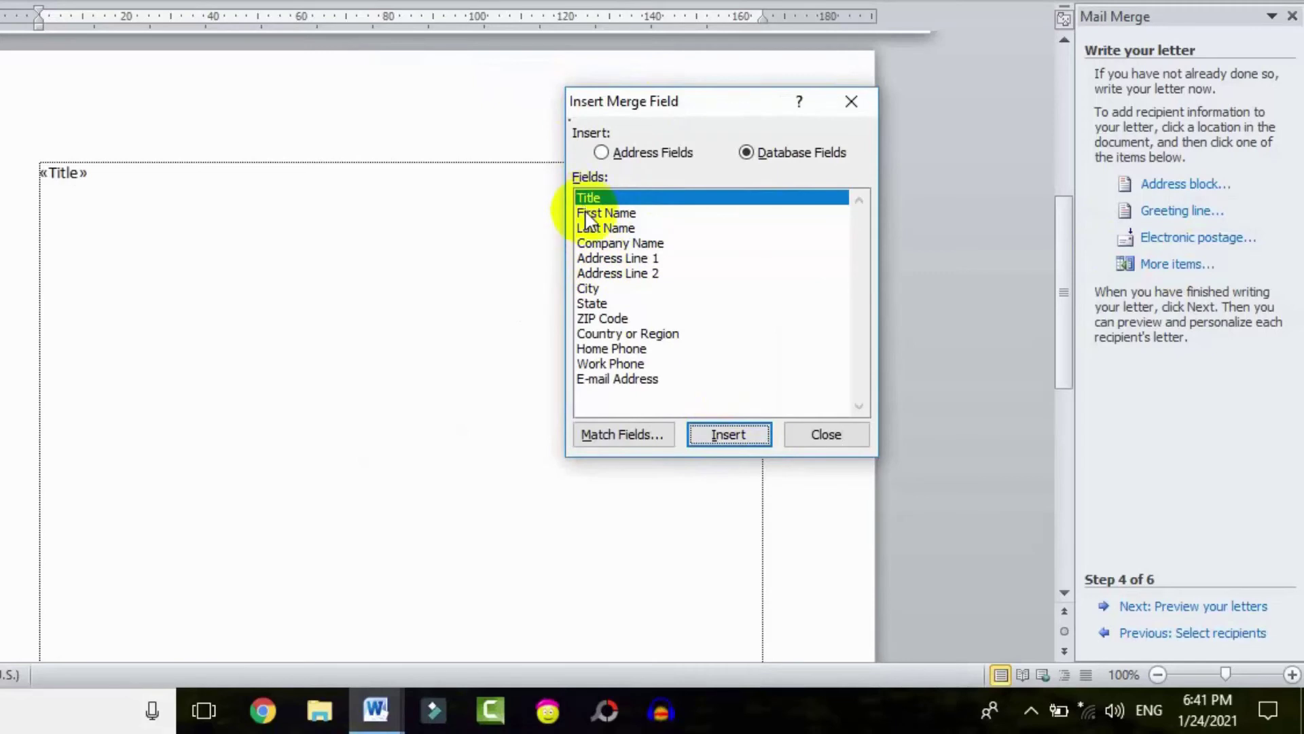
left_click(583, 213)
left_click(726, 429)
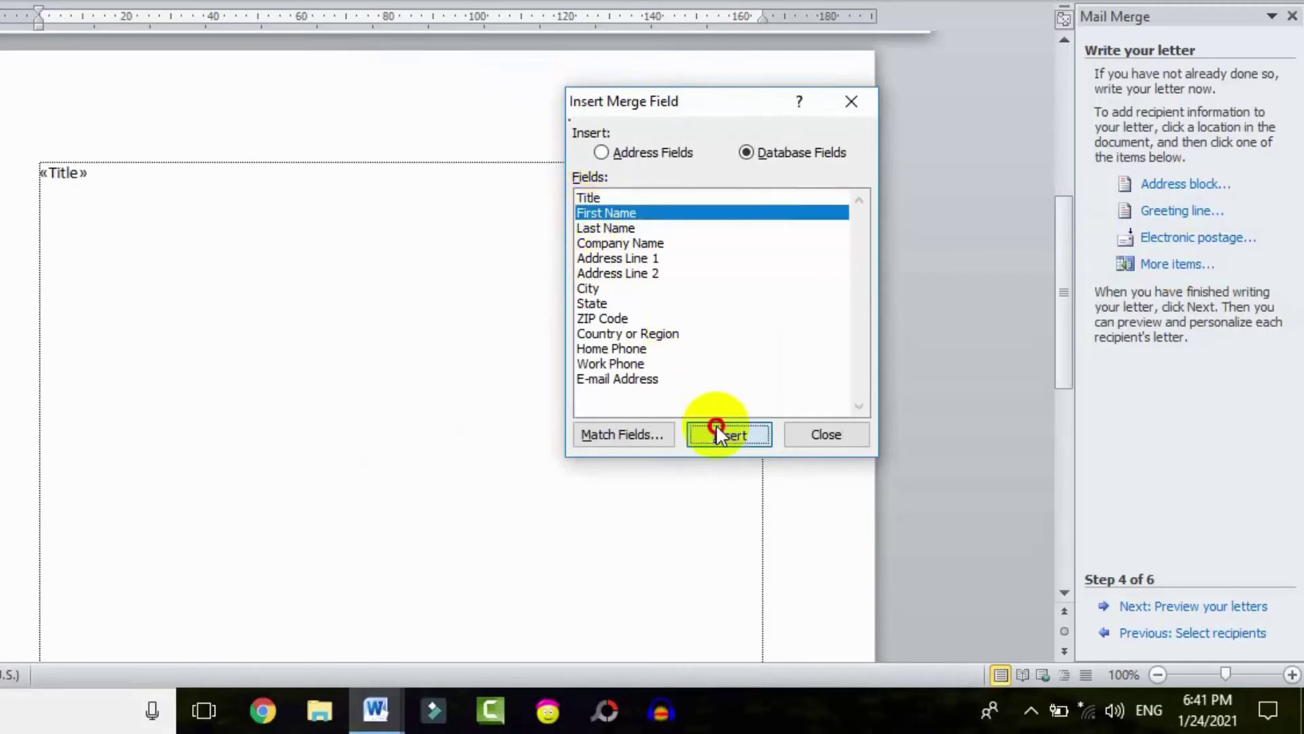
left_click(597, 227)
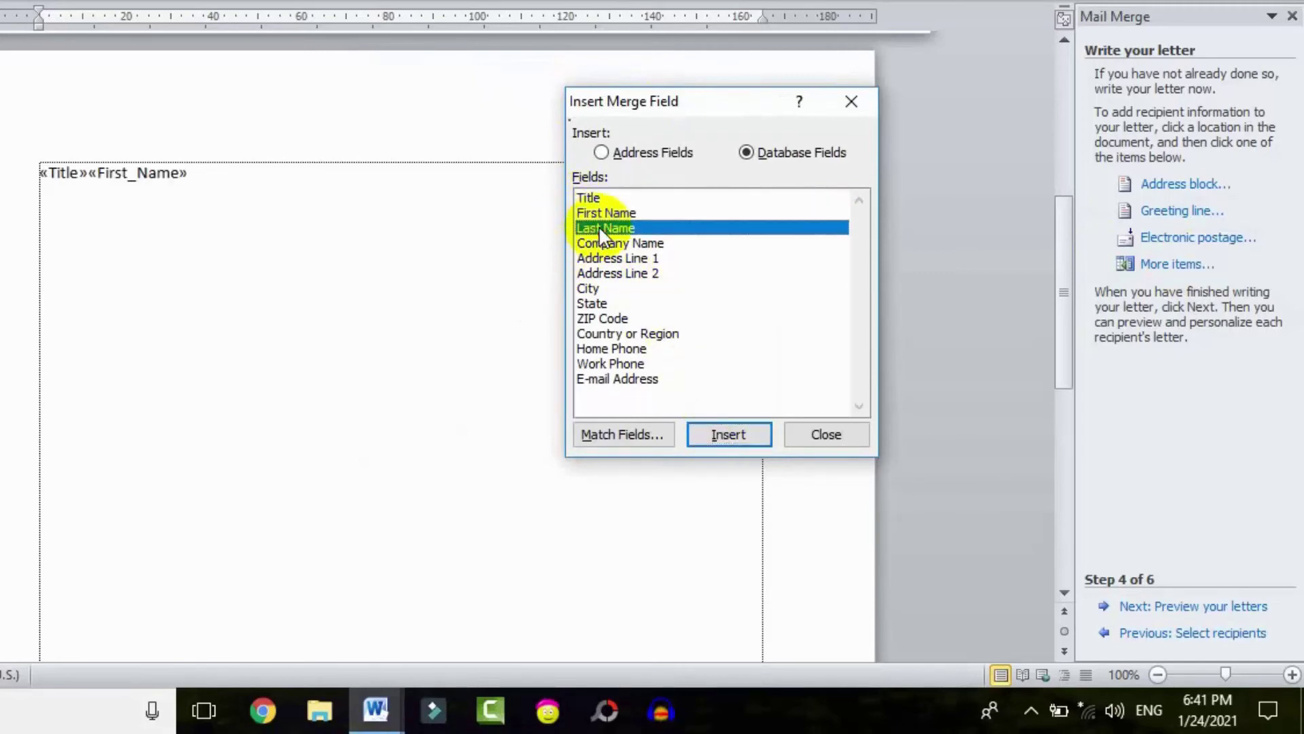
left_click(731, 434)
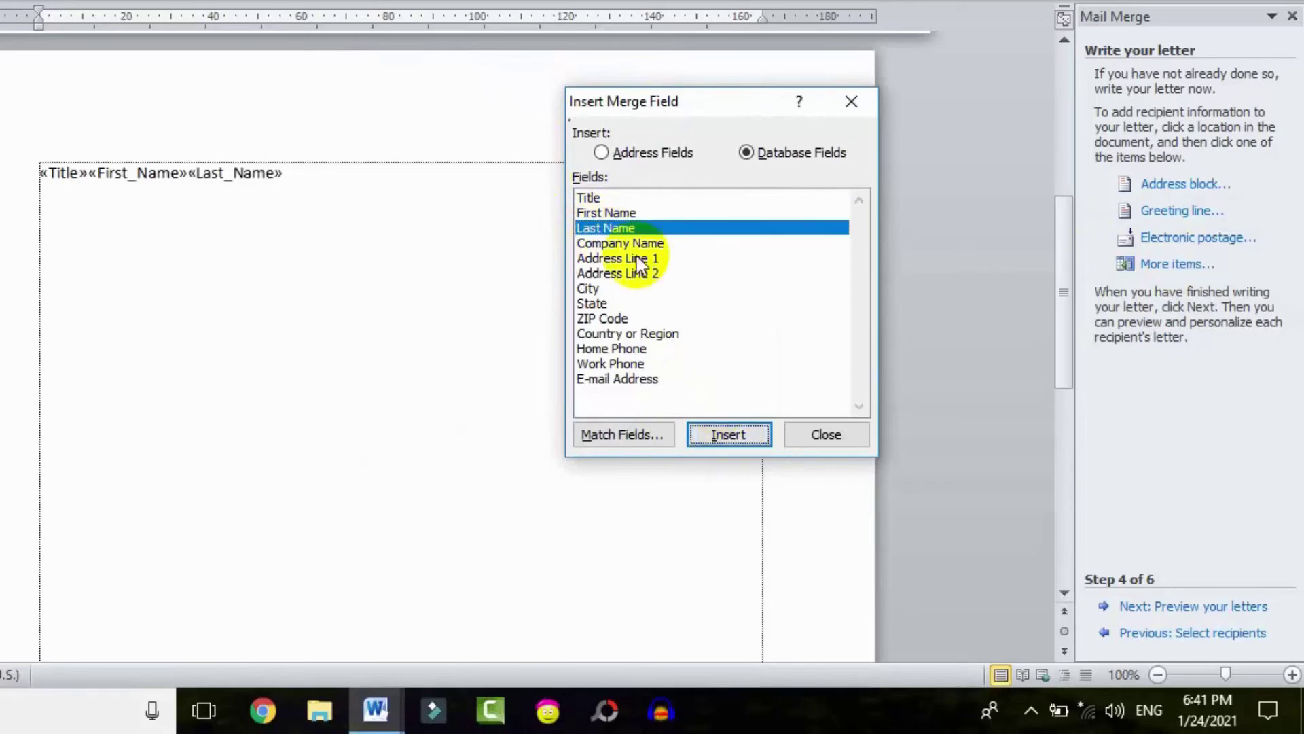
left_click(598, 243)
left_click(718, 442)
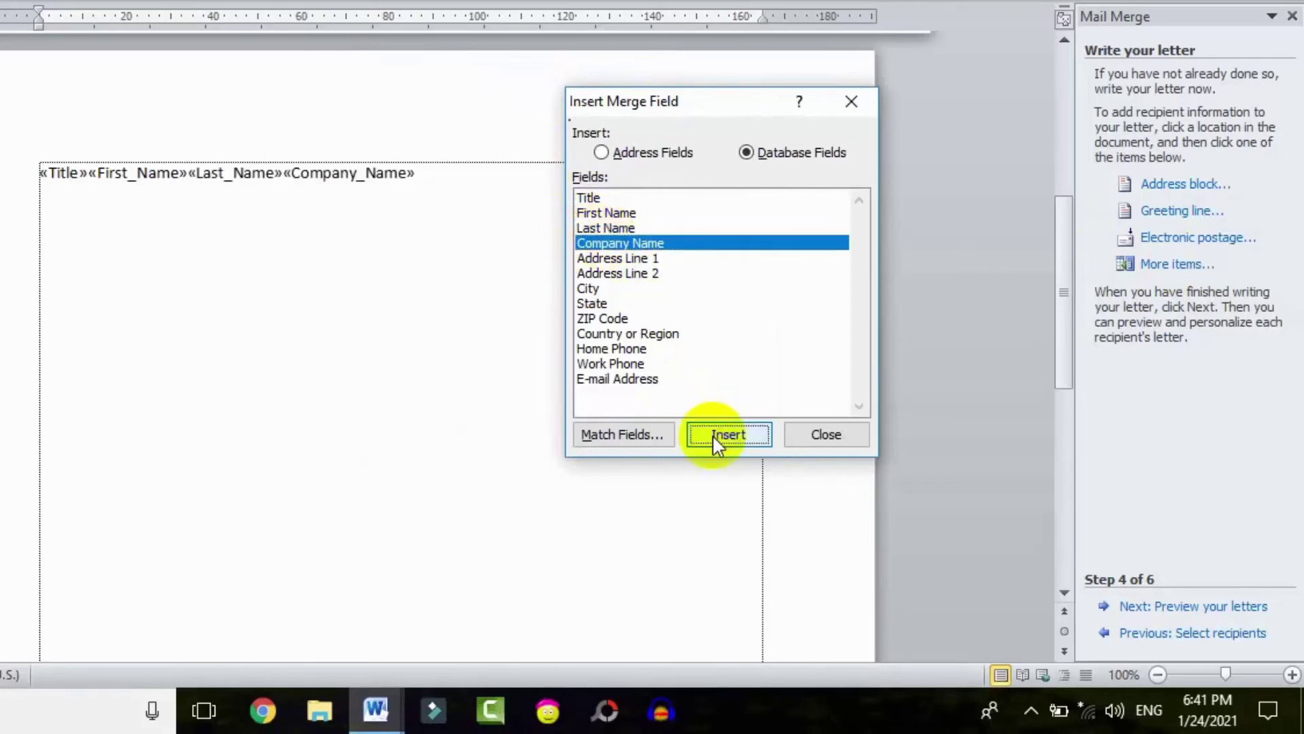
left_click(832, 437)
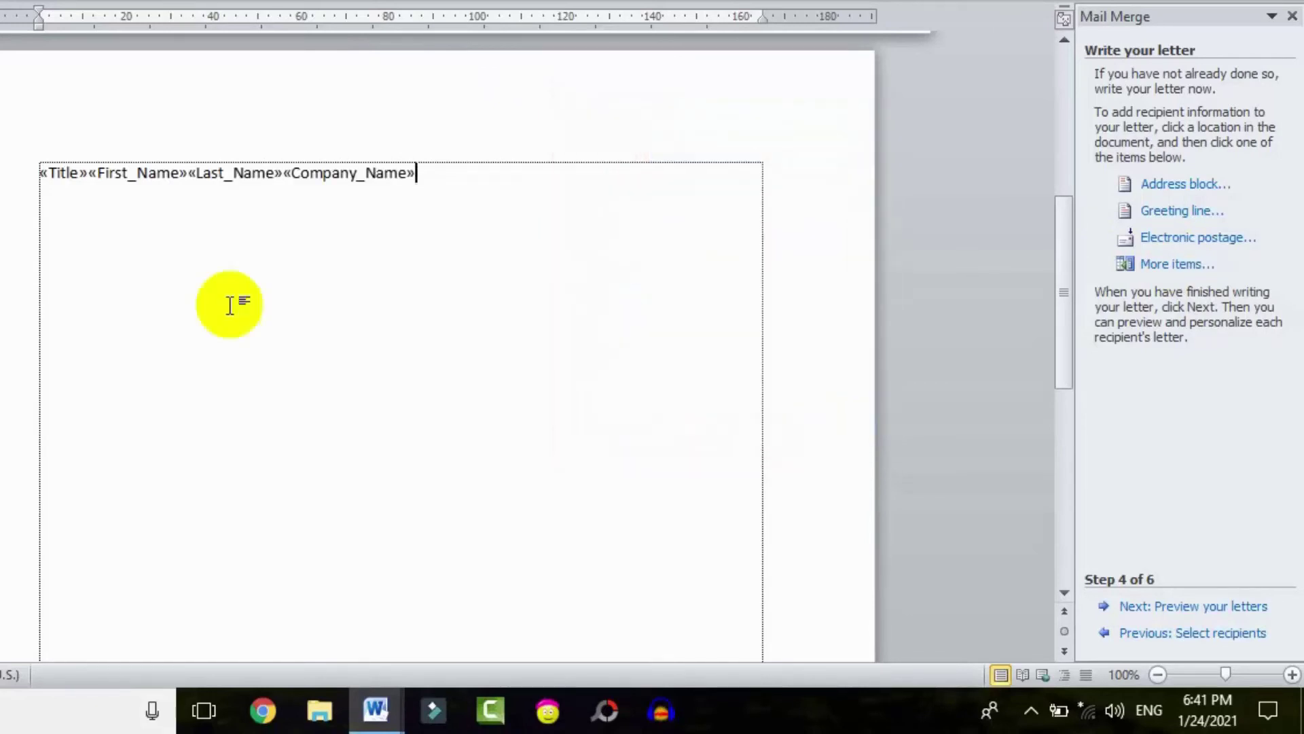
Step: Break the fields onto three lines: «Title», then «First_Name» «Last_Name», then «Company_Name»
left_click(88, 176)
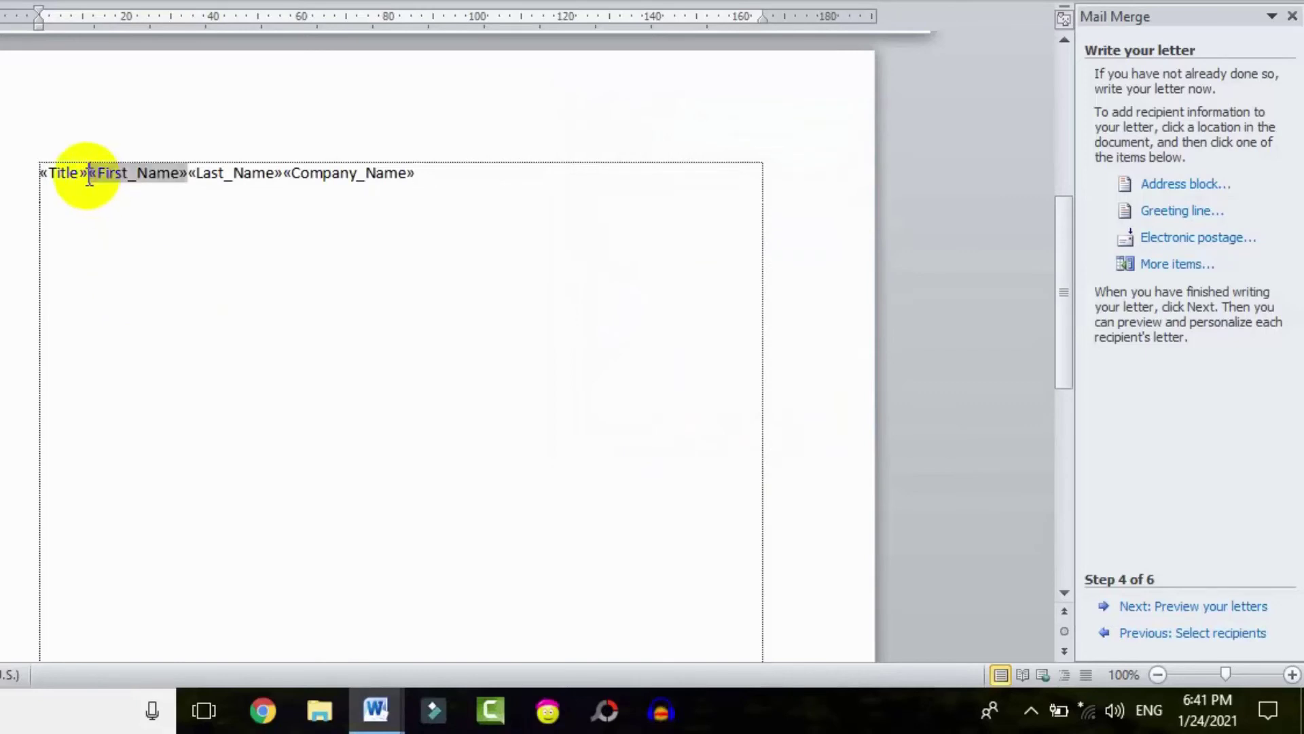
key("Return")
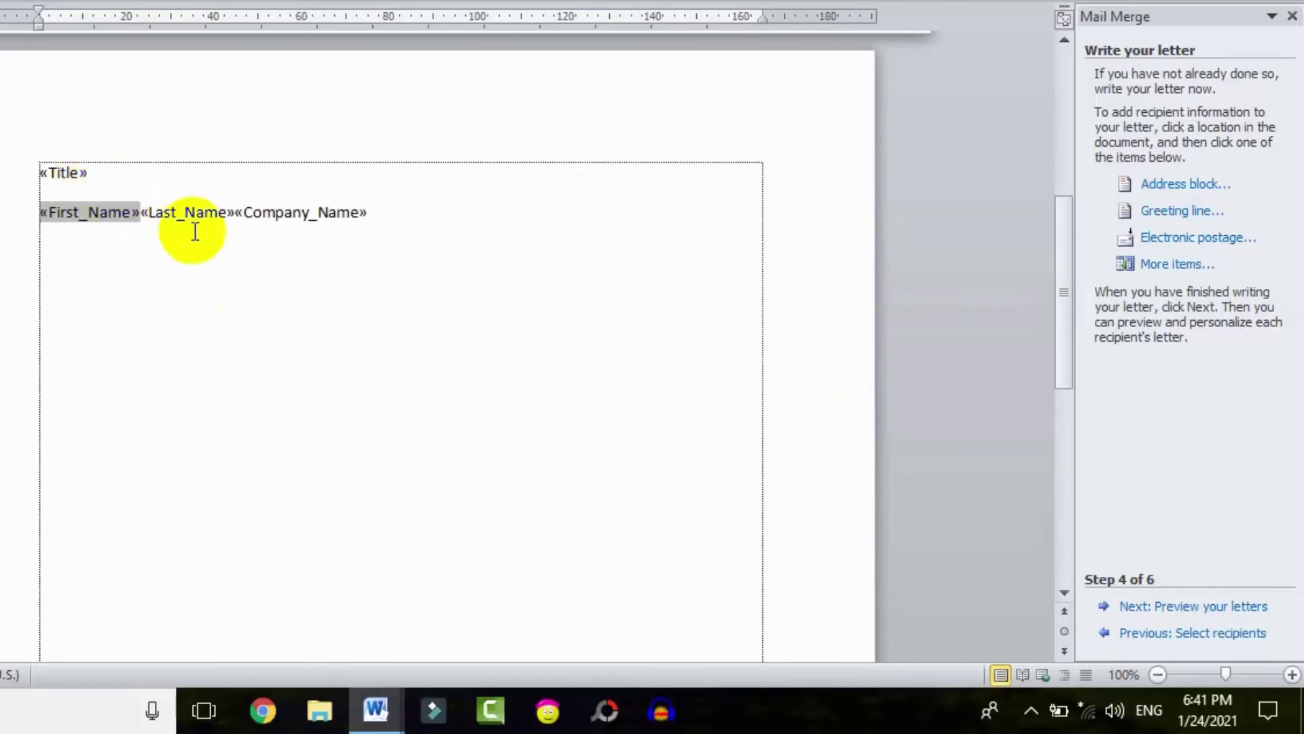
left_click(235, 215)
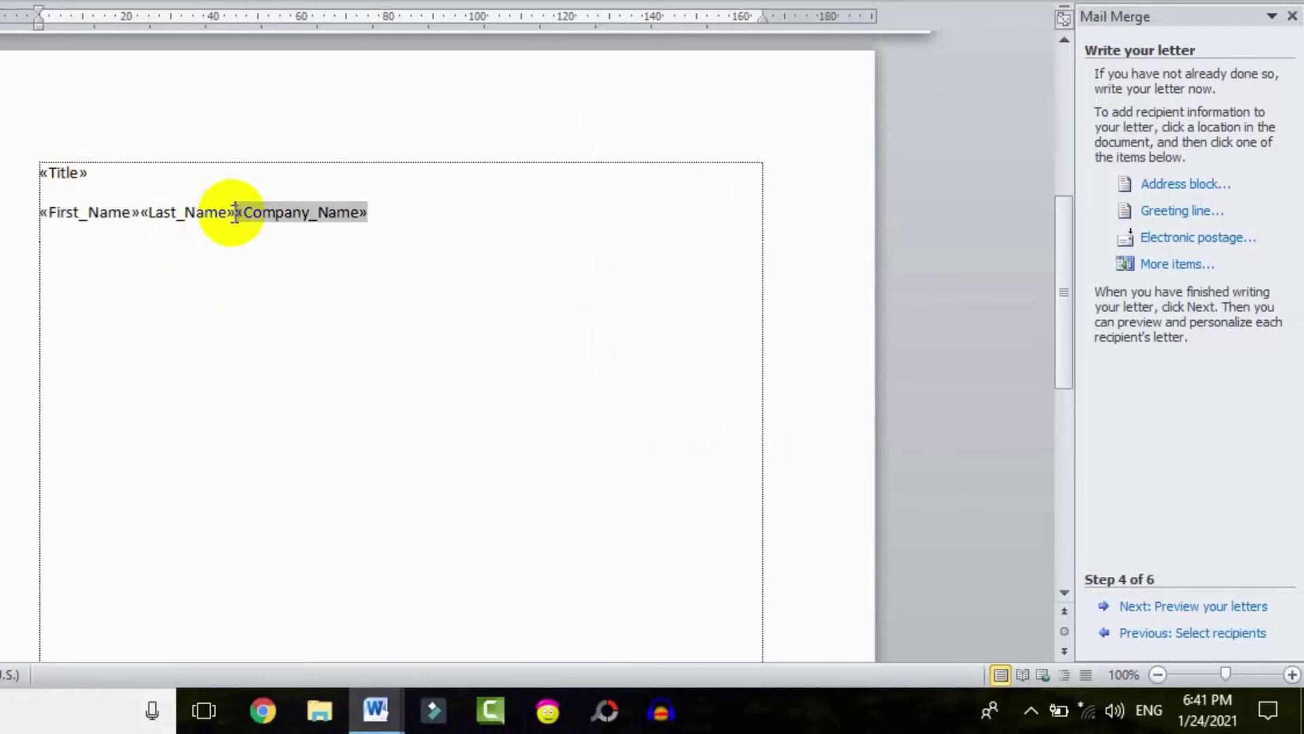
key("Return")
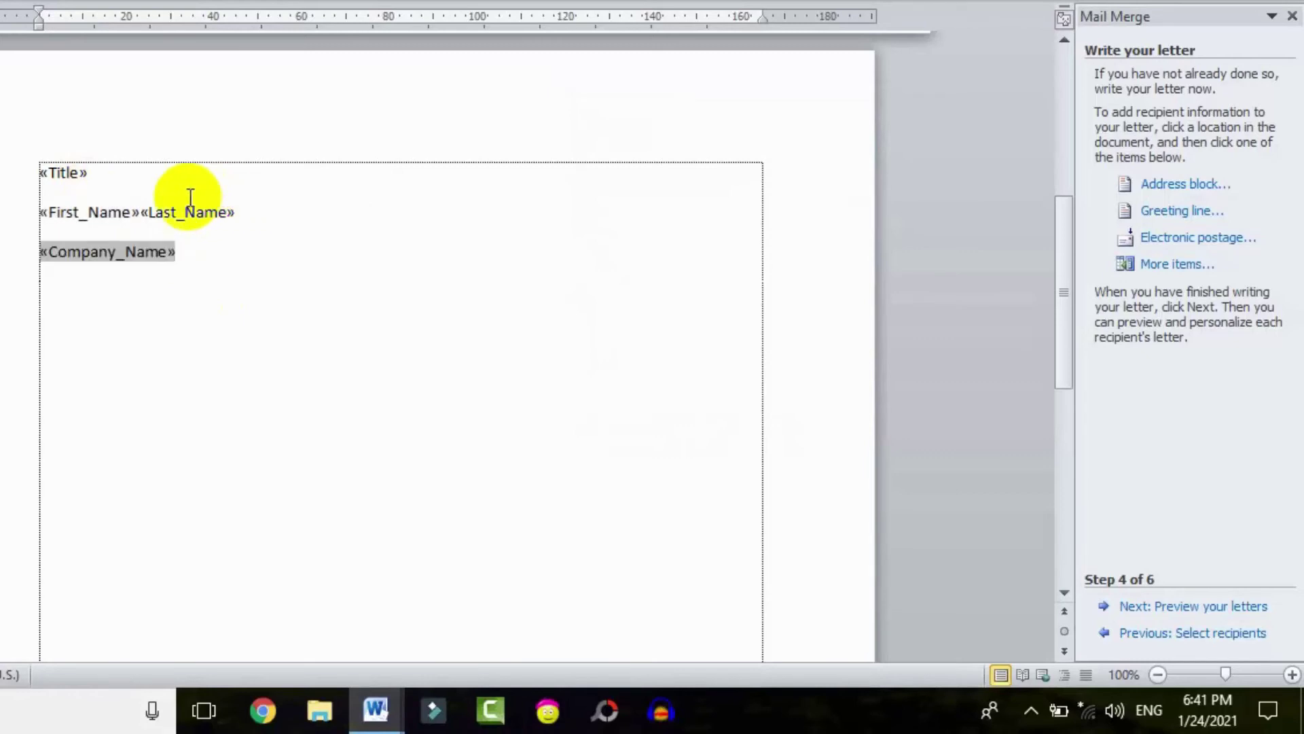
left_click(141, 213)
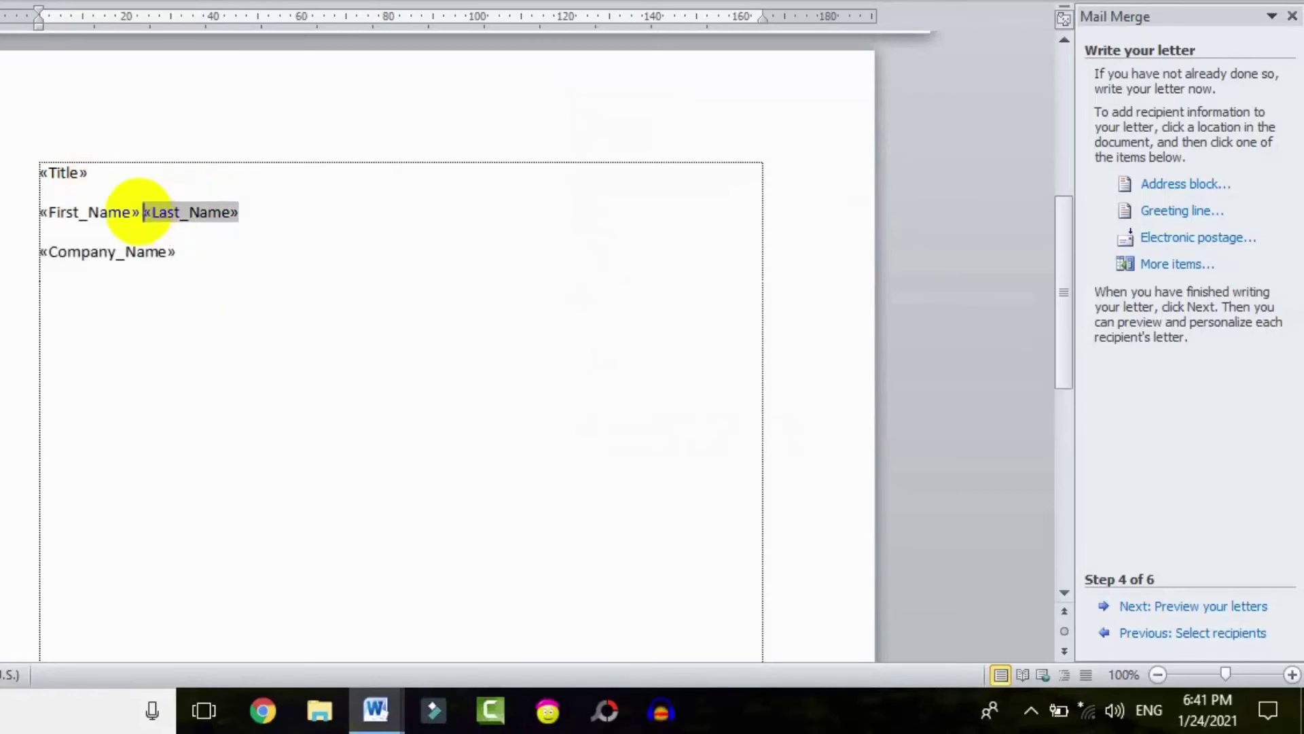
left_click(229, 249)
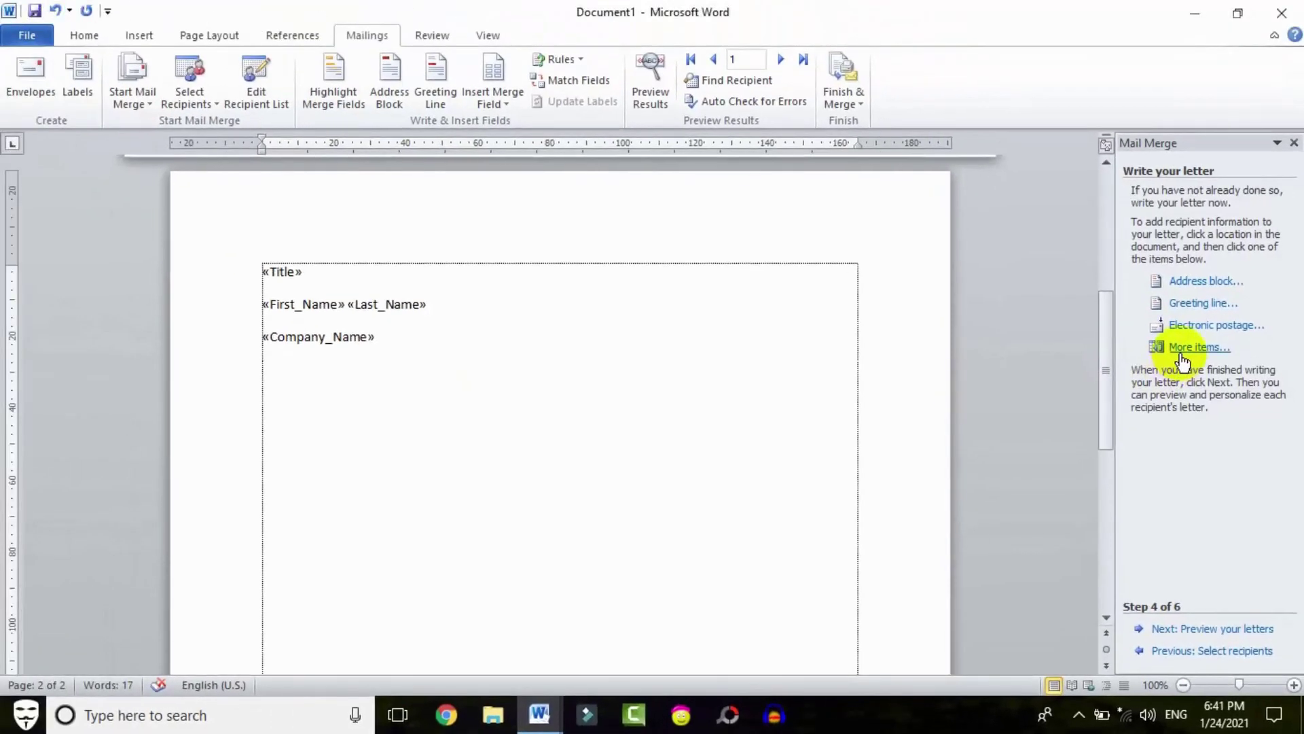
left_click(504, 103)
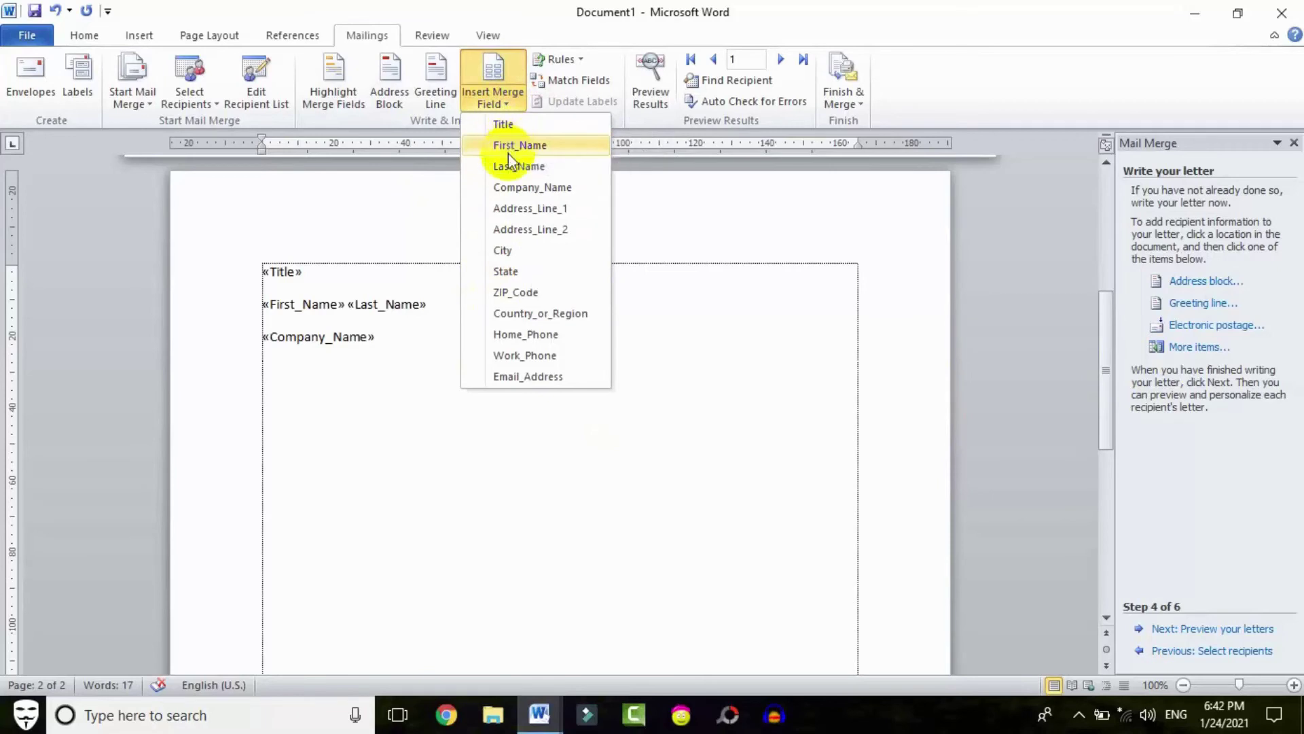
left_click(490, 105)
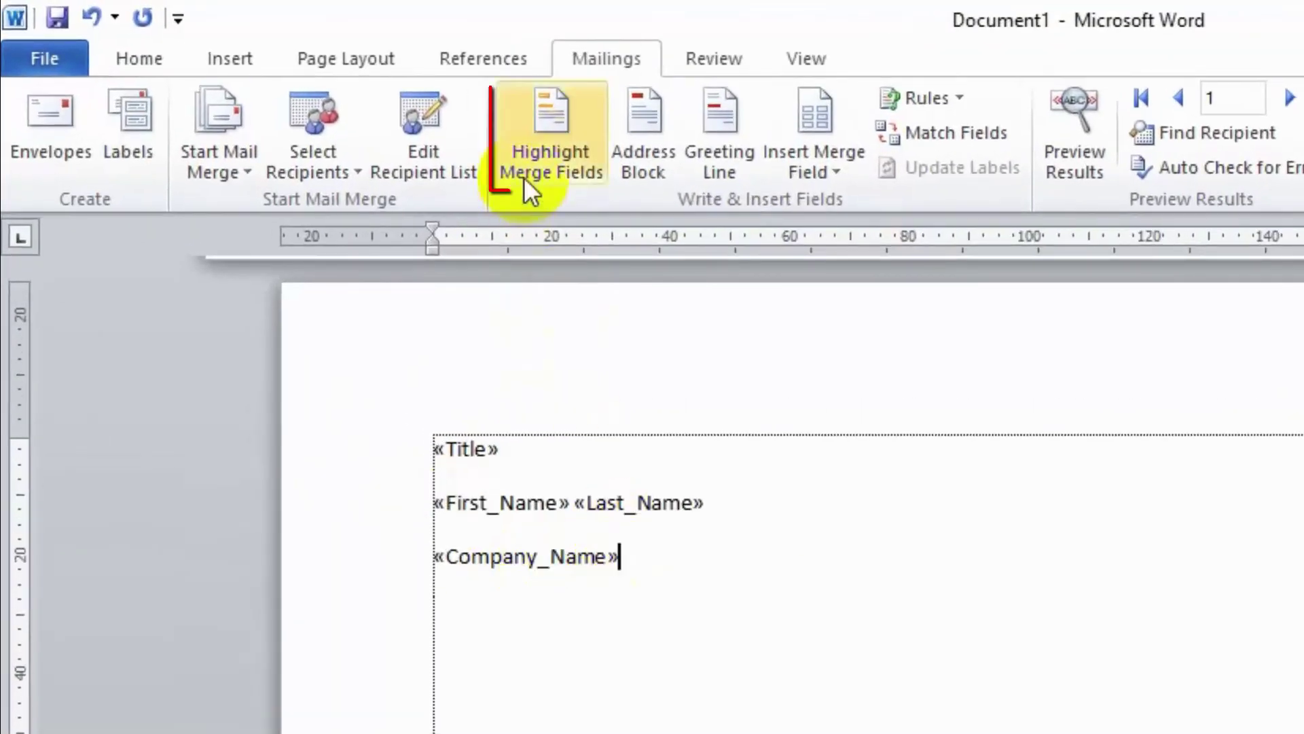
left_click(561, 185)
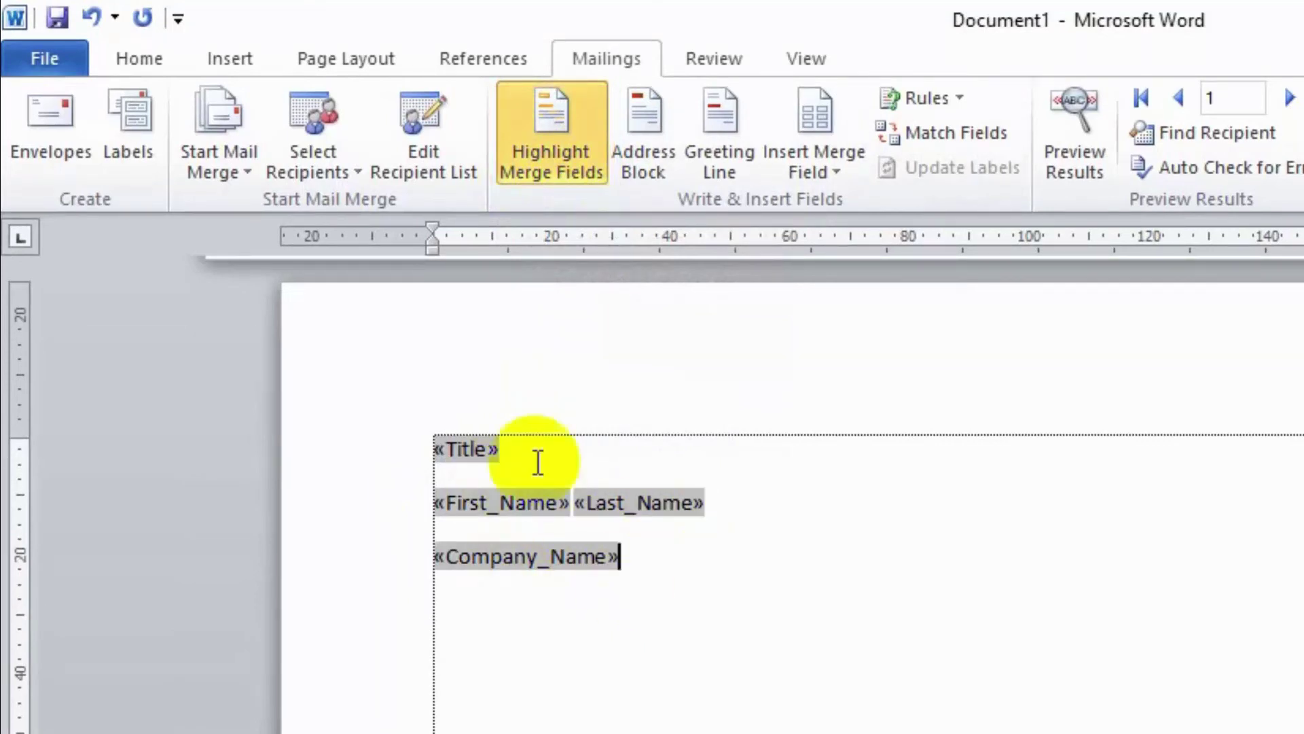
left_click(550, 169)
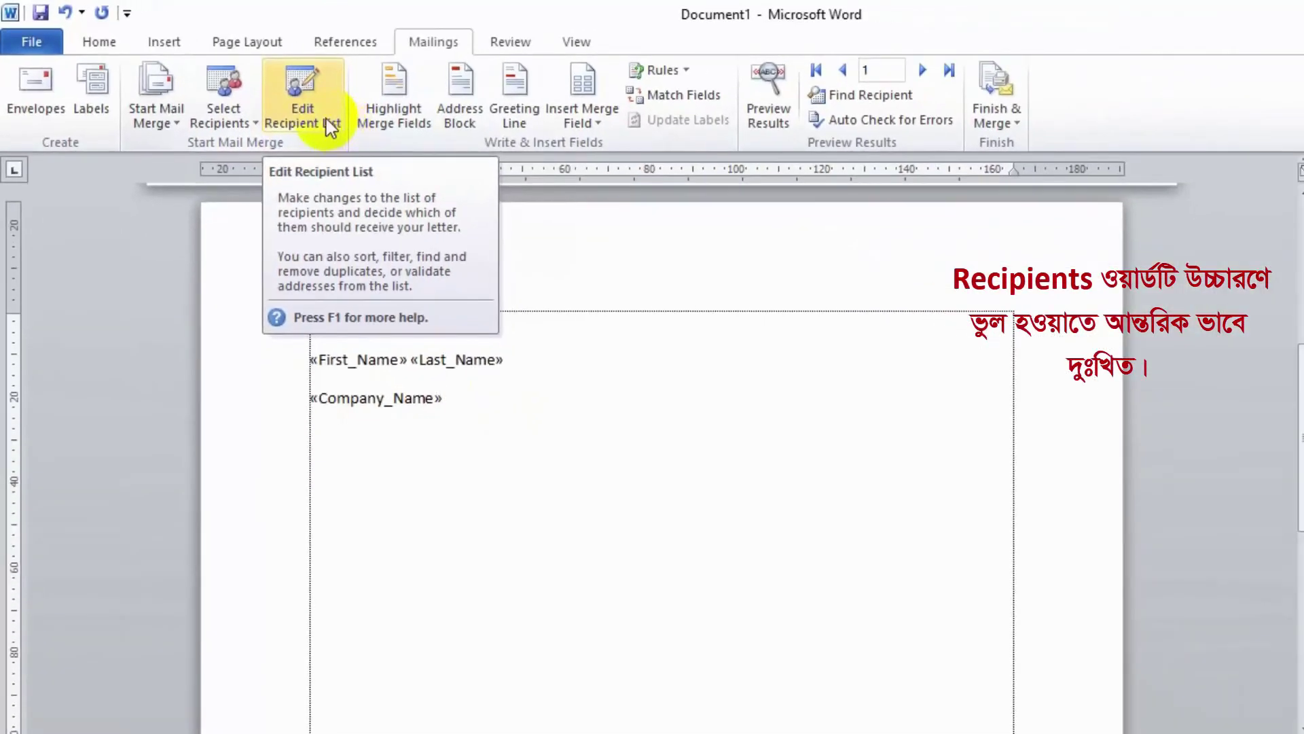
left_click(328, 120)
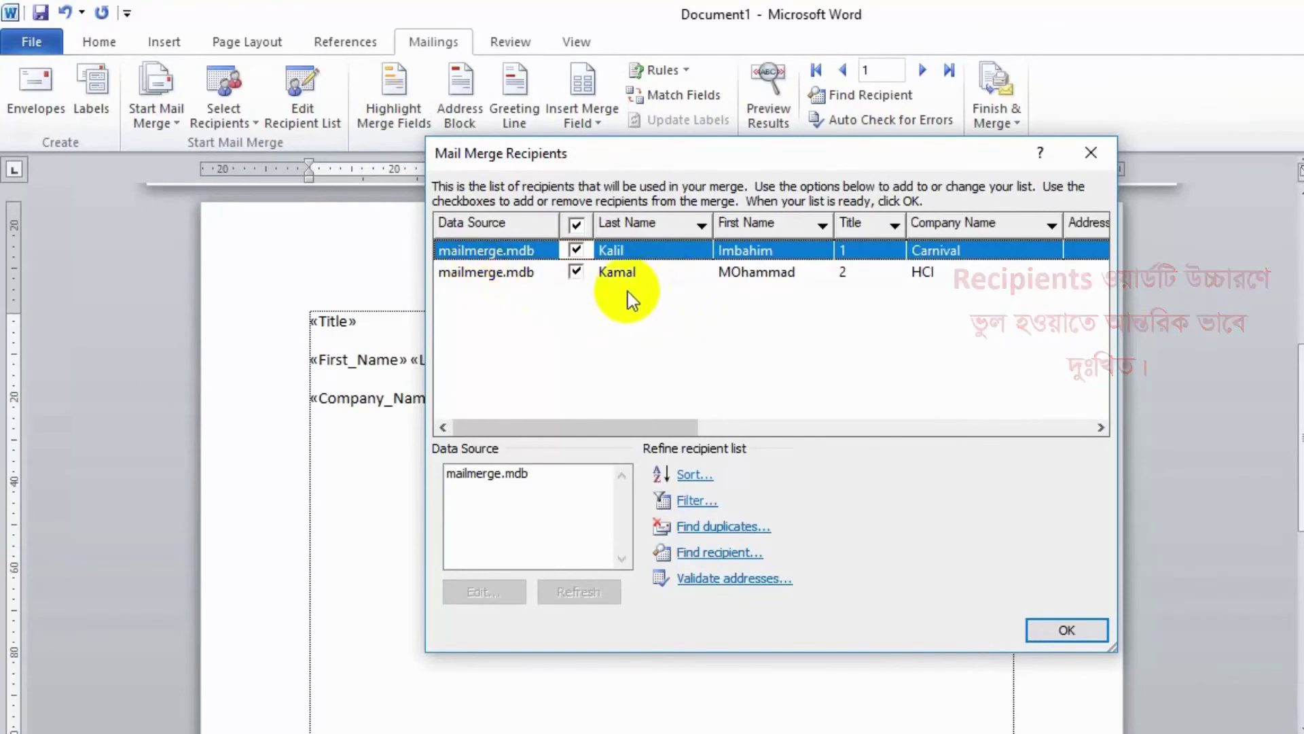
left_click(576, 256)
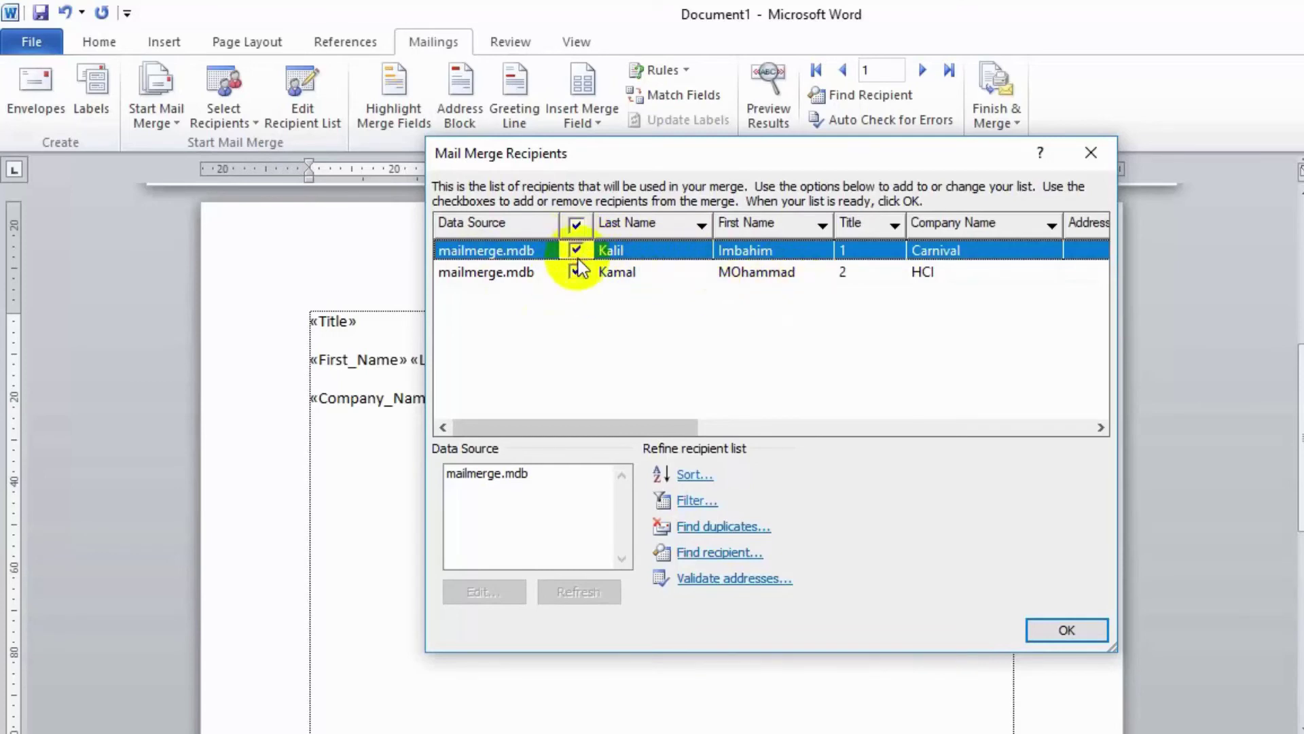
left_click(1070, 632)
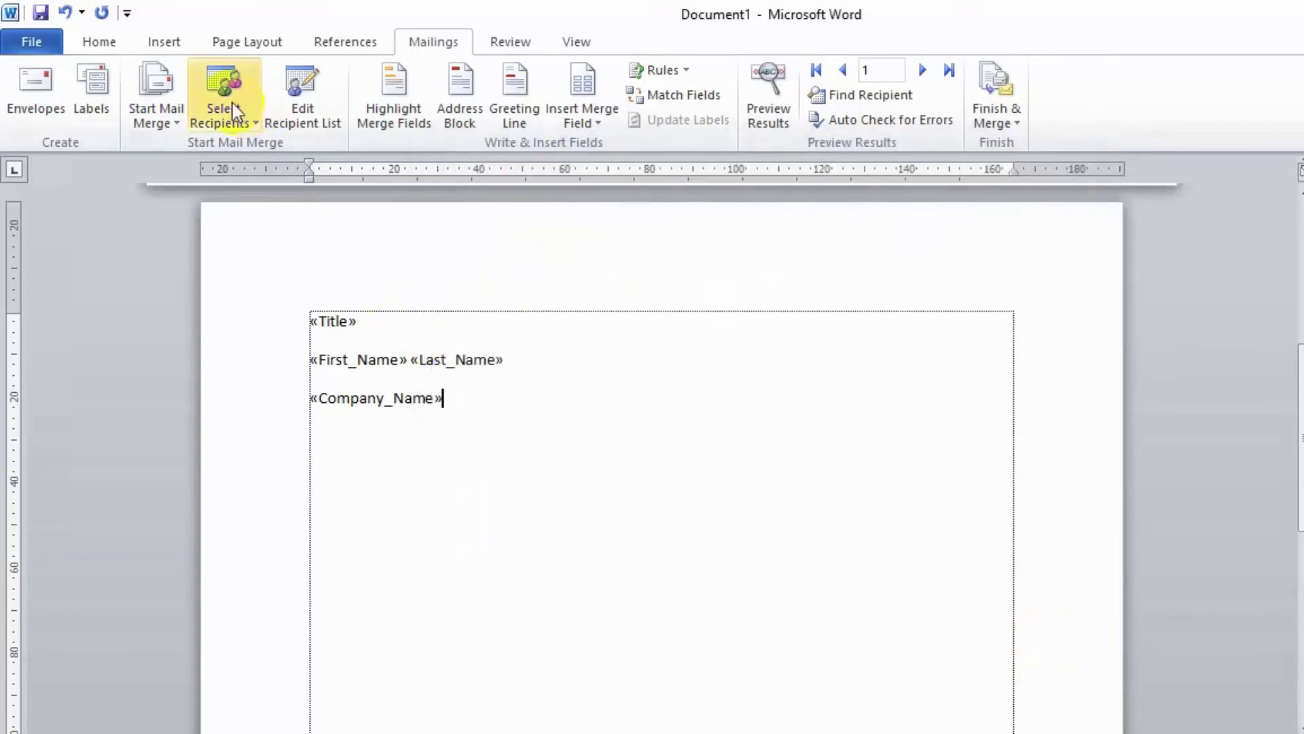
Step: Advance the wizard to preview recipient 1's label, showing title 1 and company Carnival
left_click(234, 108)
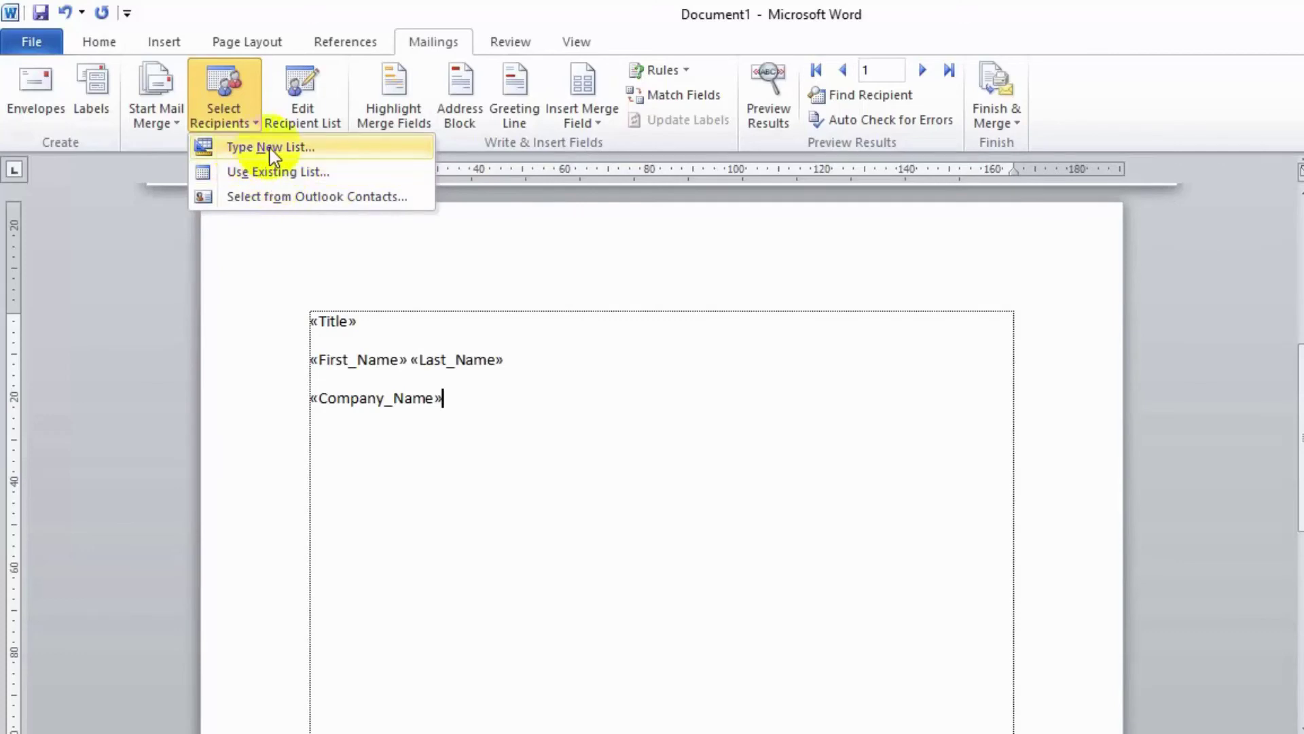
left_click(224, 115)
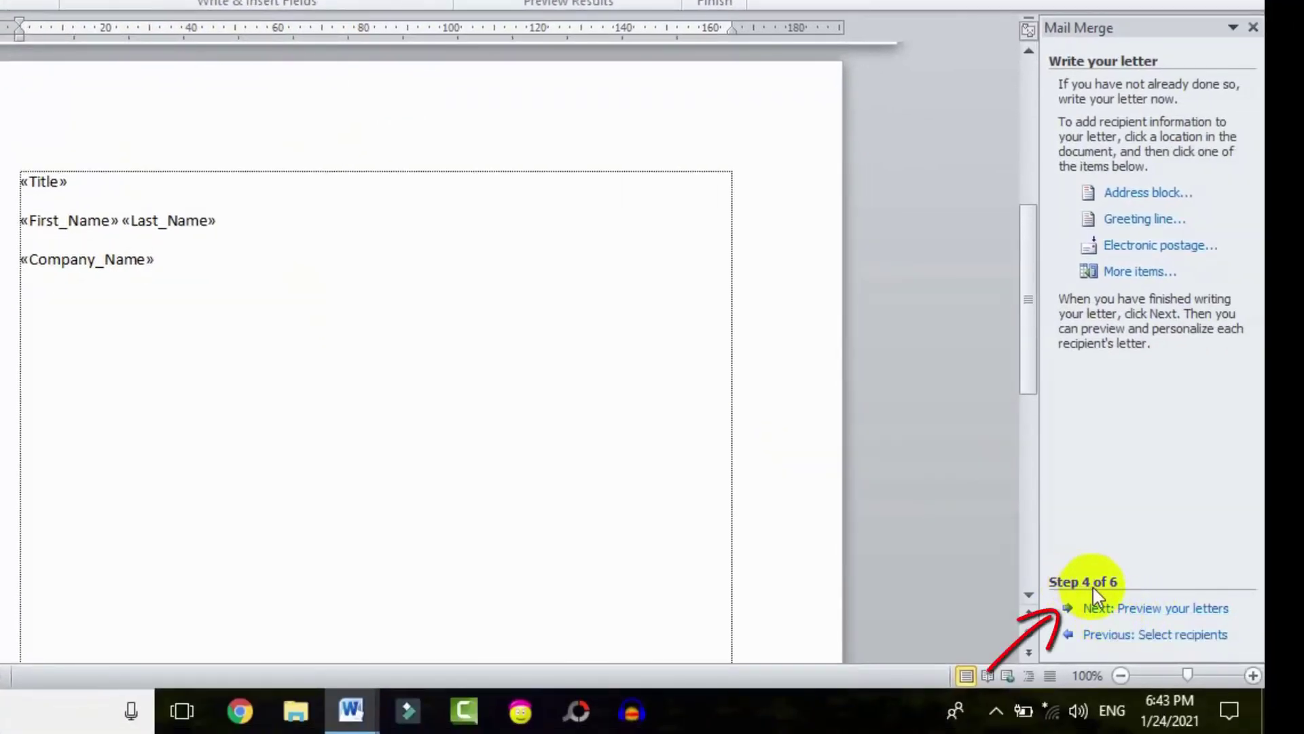
left_click(1177, 609)
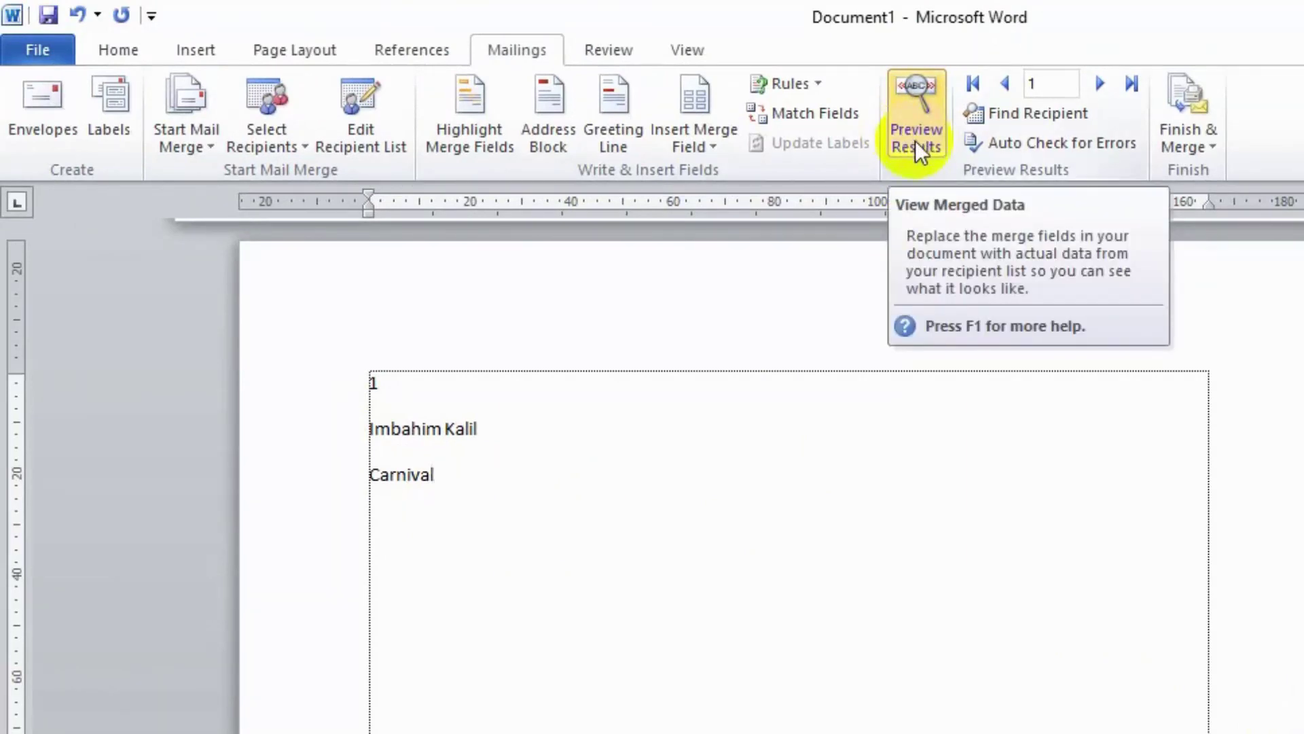
Step: Preview recipient 2's label with title 2 and HCI, then advance to completing the merge
left_click(915, 141)
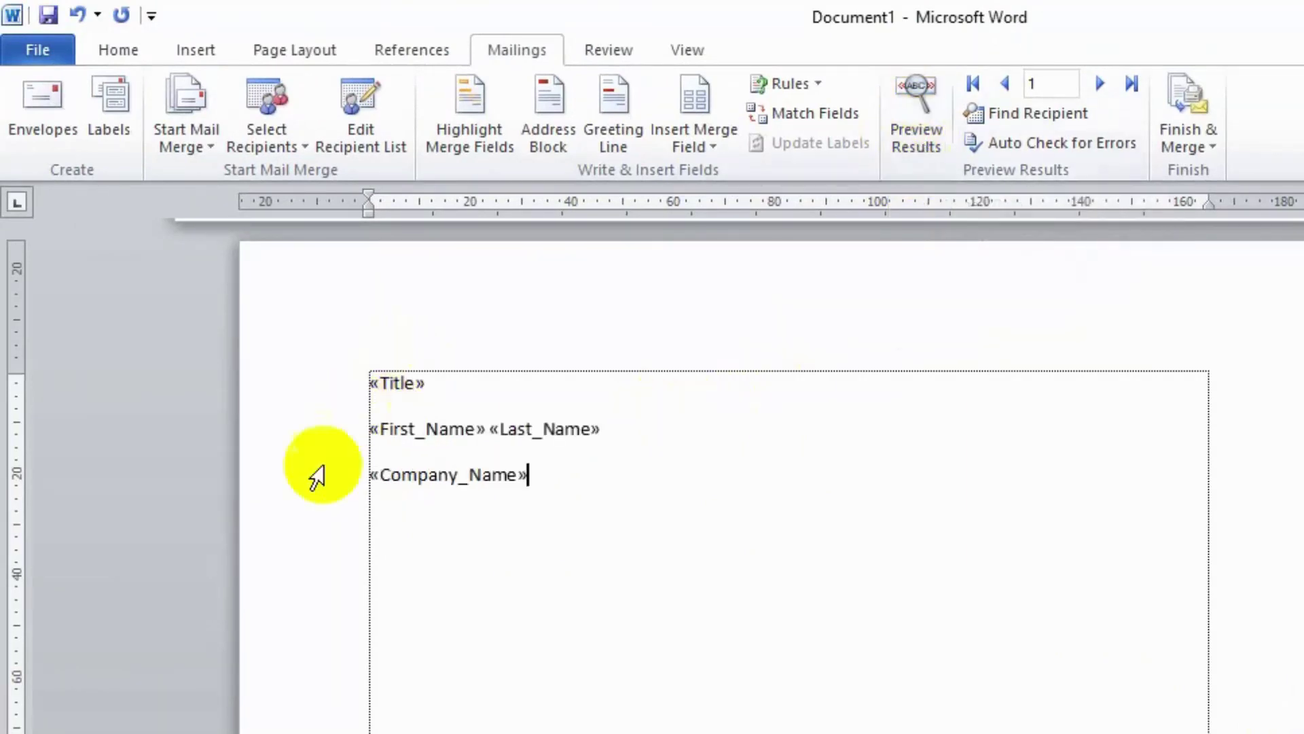
left_click(907, 142)
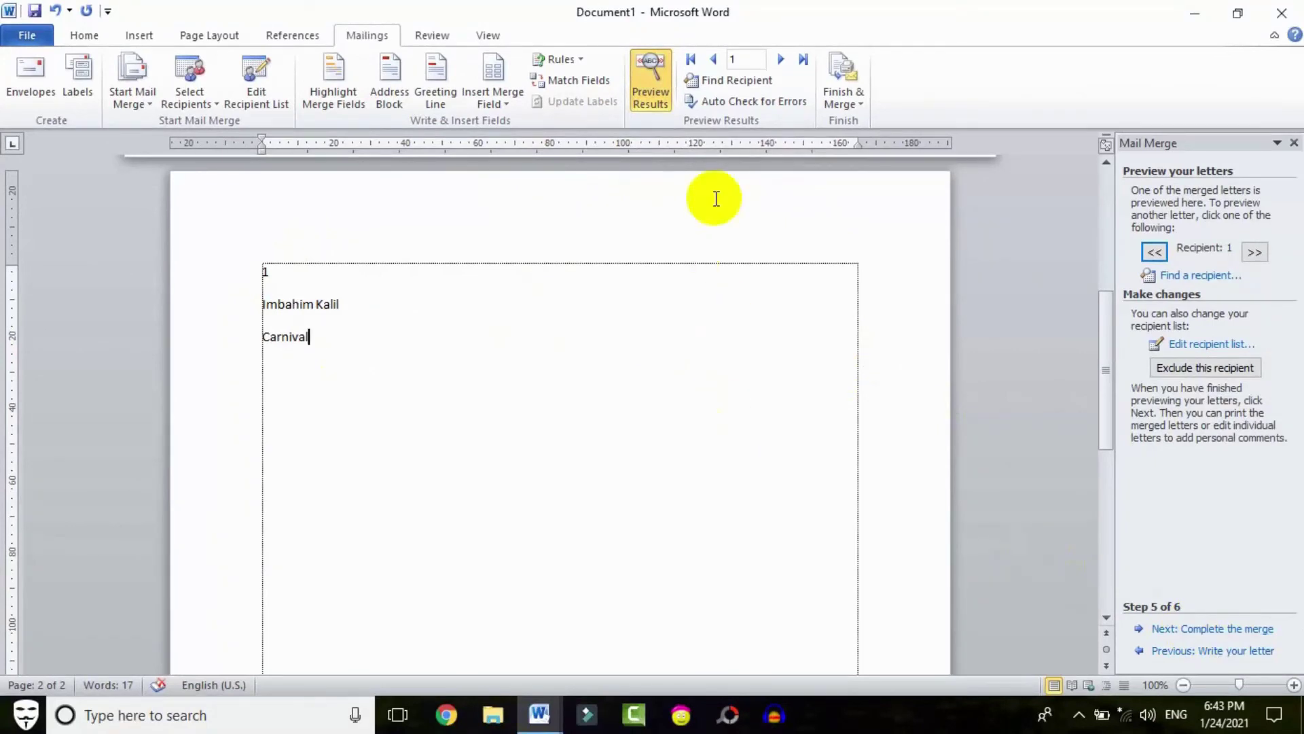
left_click(309, 336)
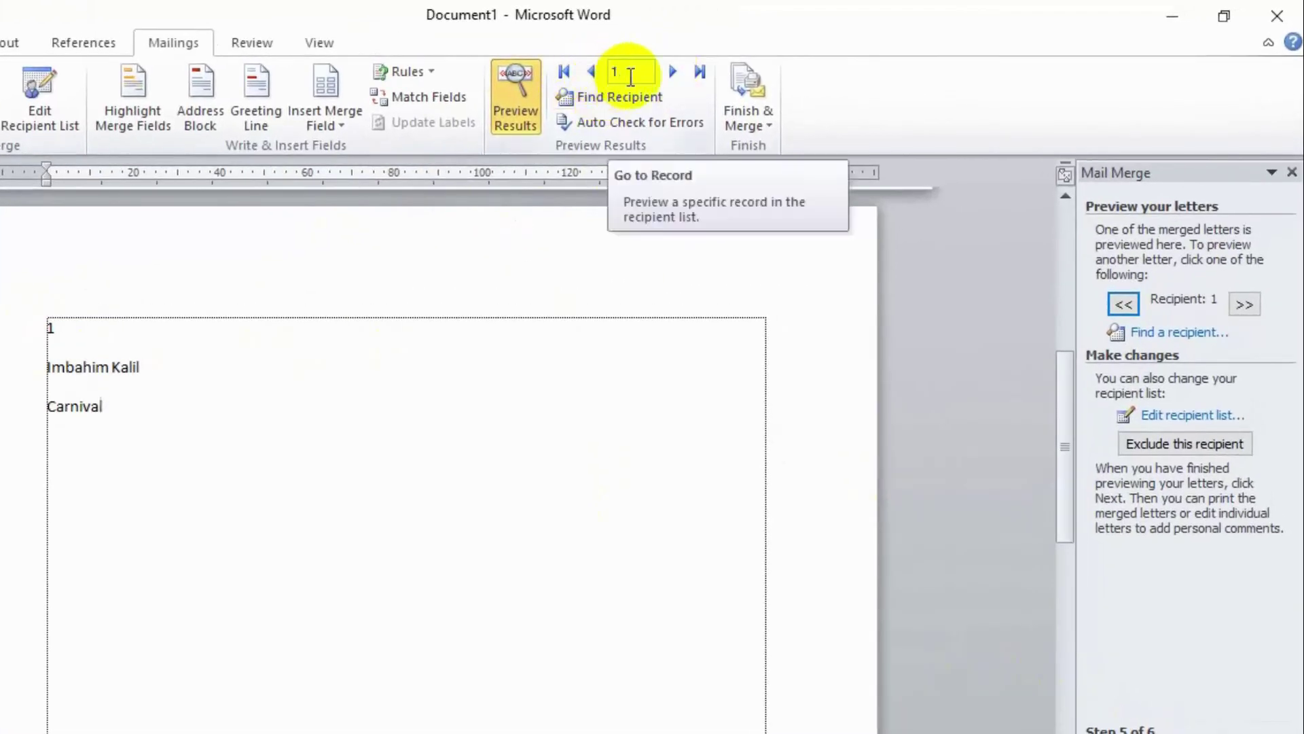
left_click(675, 73)
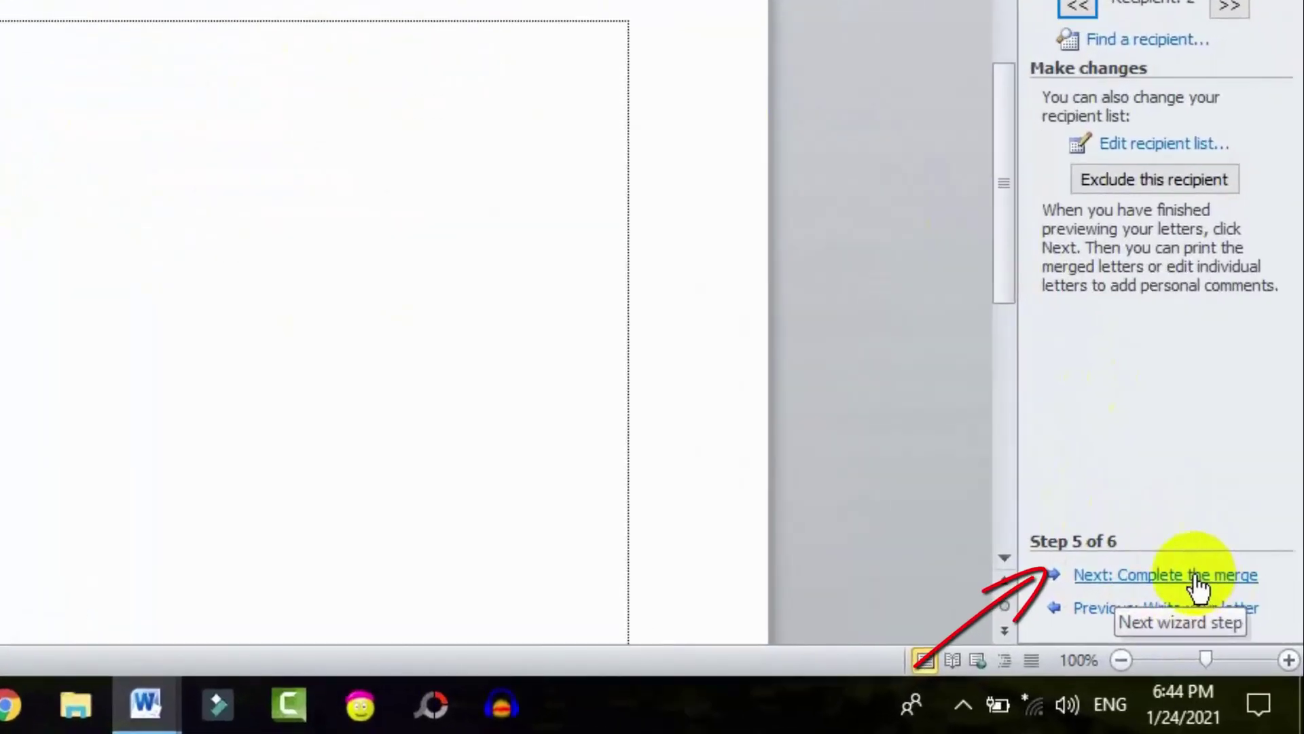
left_click(1198, 577)
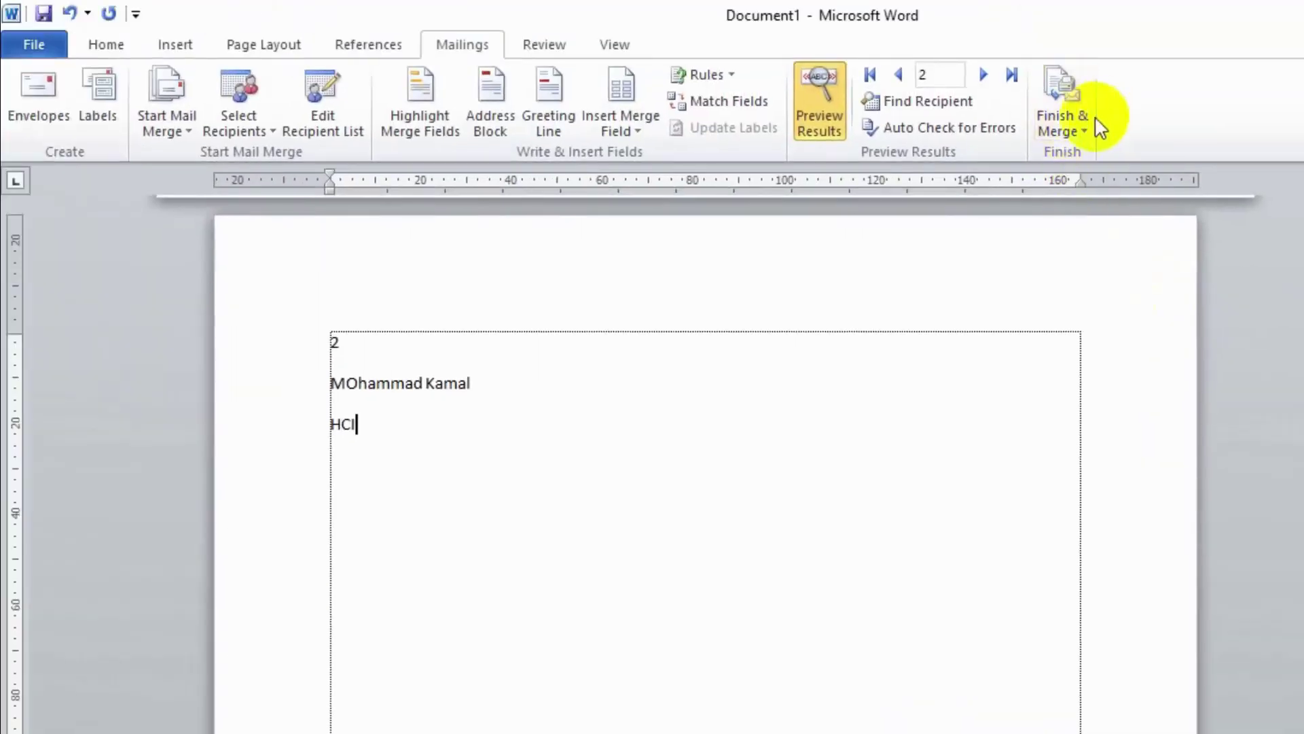
Step: Open and dismiss the Finish & Merge options, returning to the label text
left_click(1081, 128)
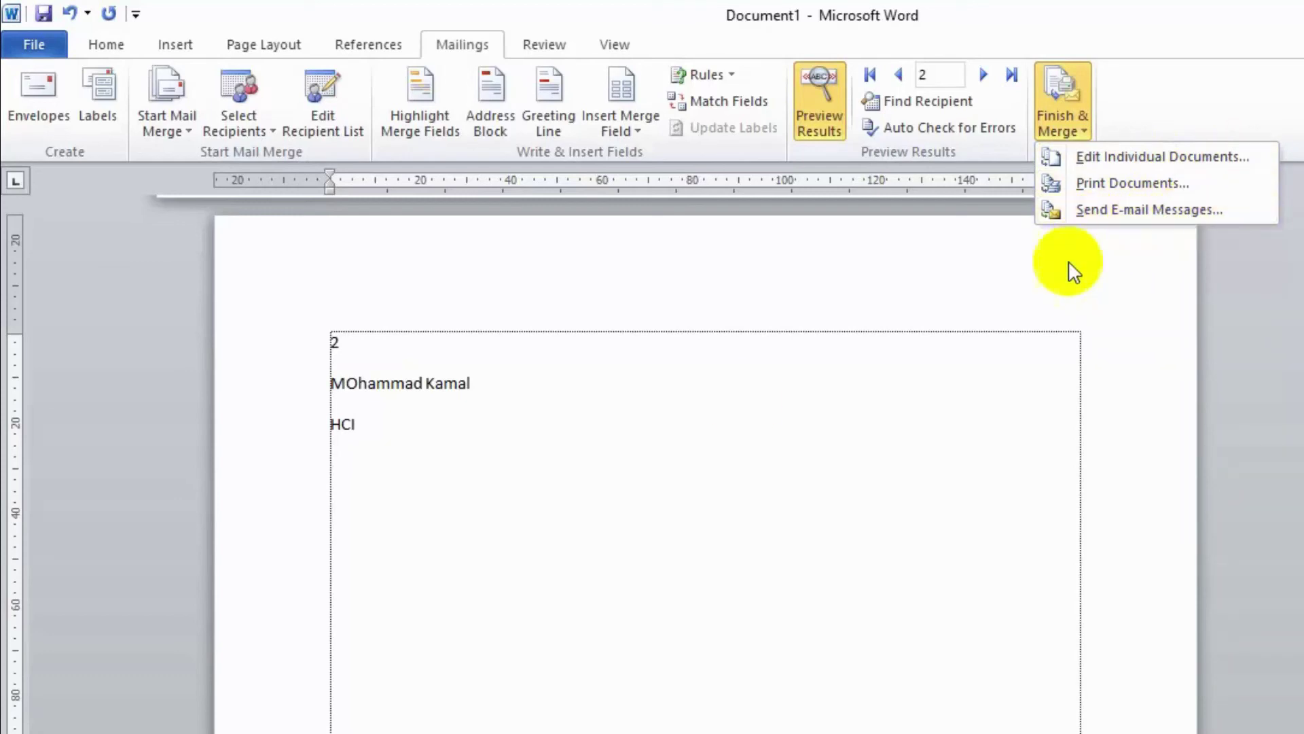
left_click(389, 435)
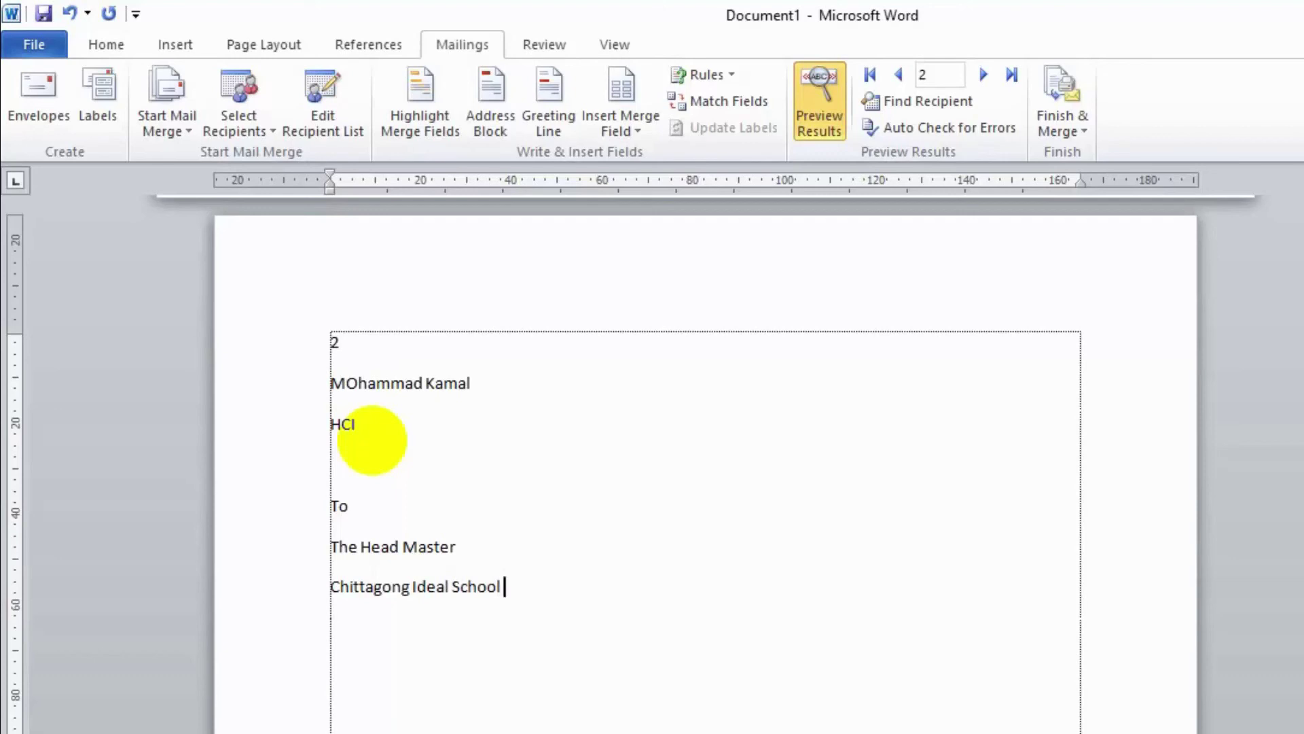
Step: Complete the school line as 'Chittagong Ideal School & College' and start a blank line beneath it
type("& College")
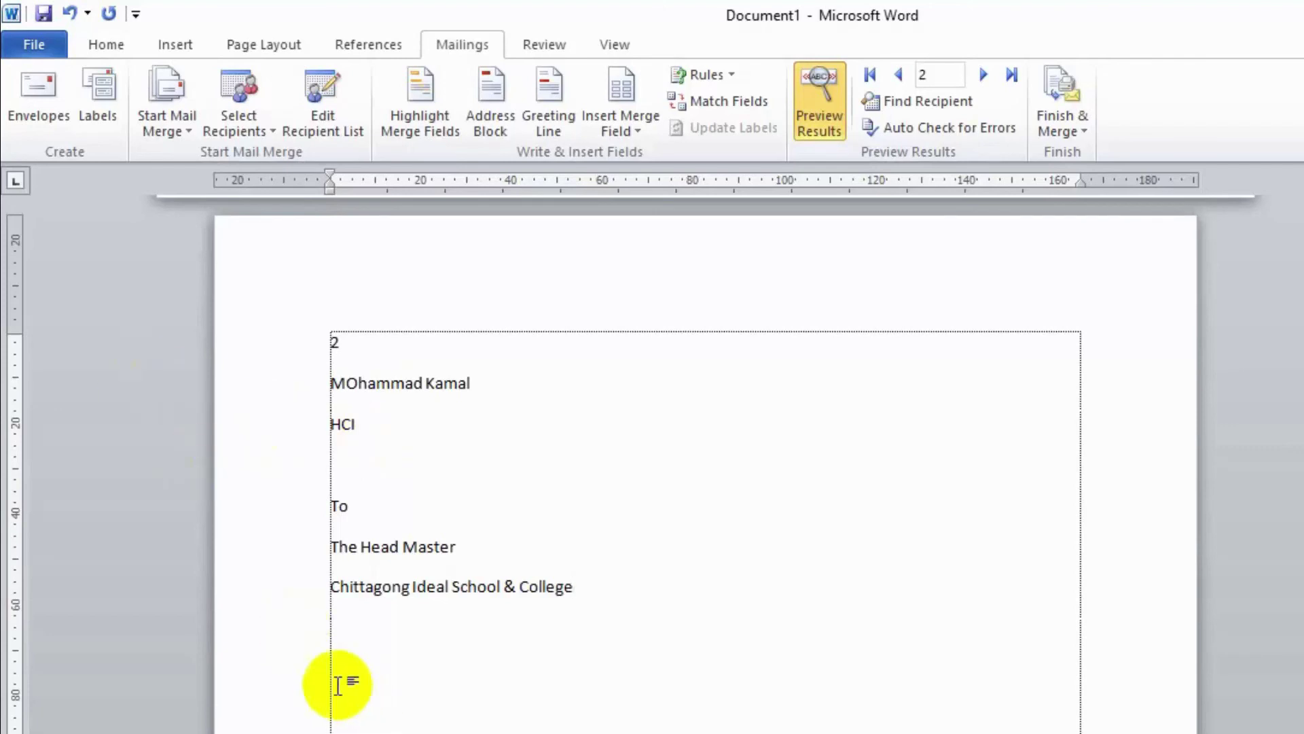
key("Return")
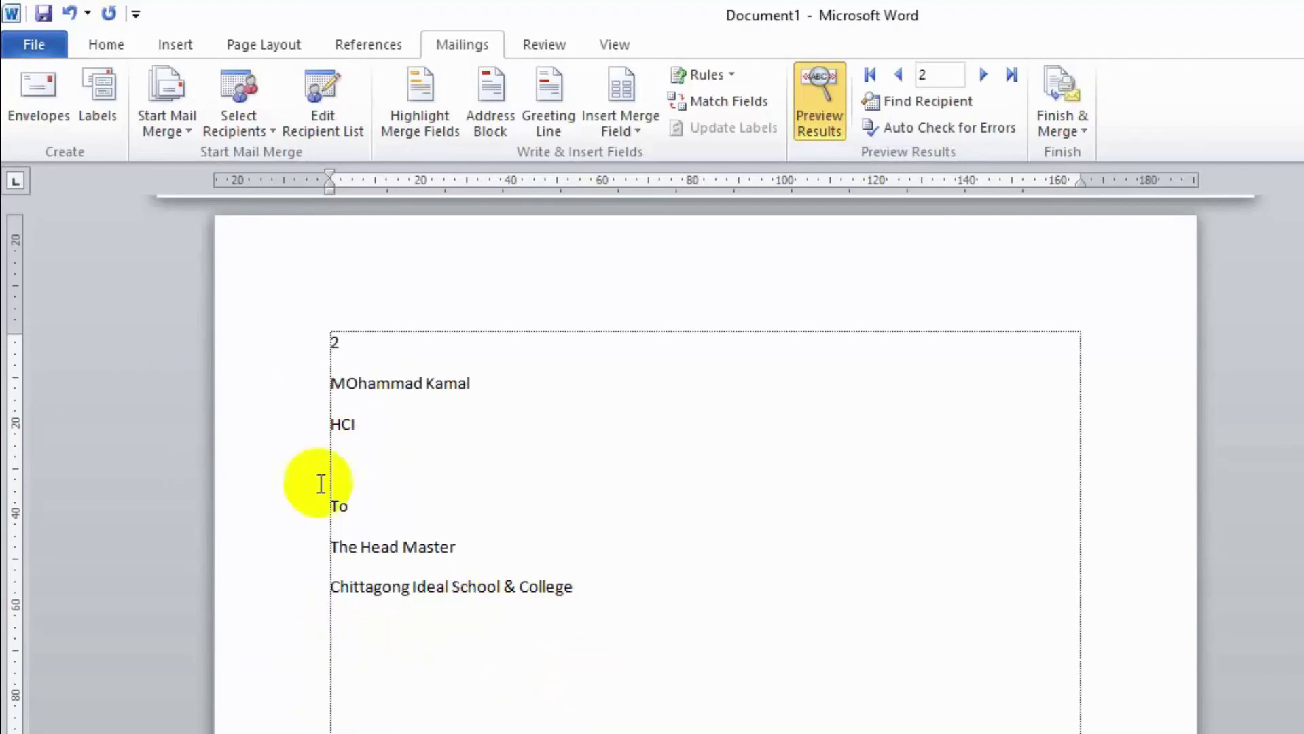
left_click(662, 645)
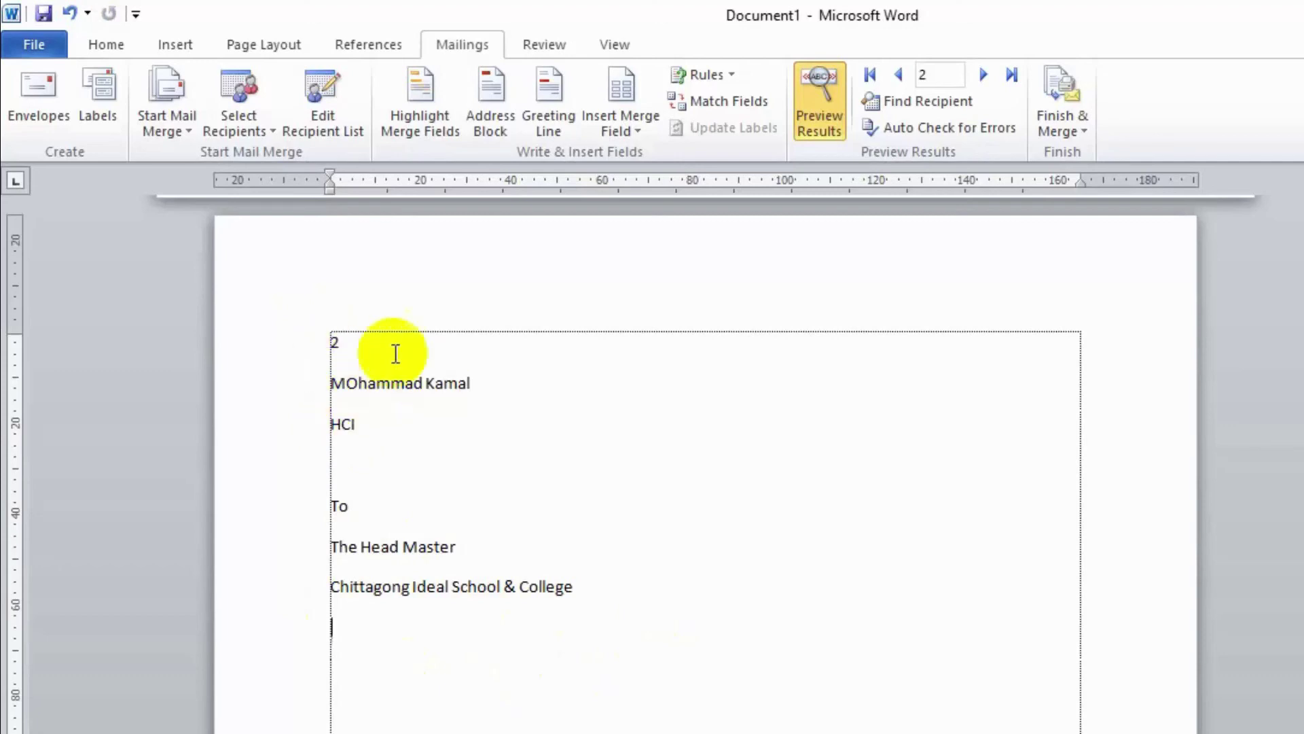
Step: Go back to recipient 1 and merge all records into a new Letters1 document
left_click(898, 74)
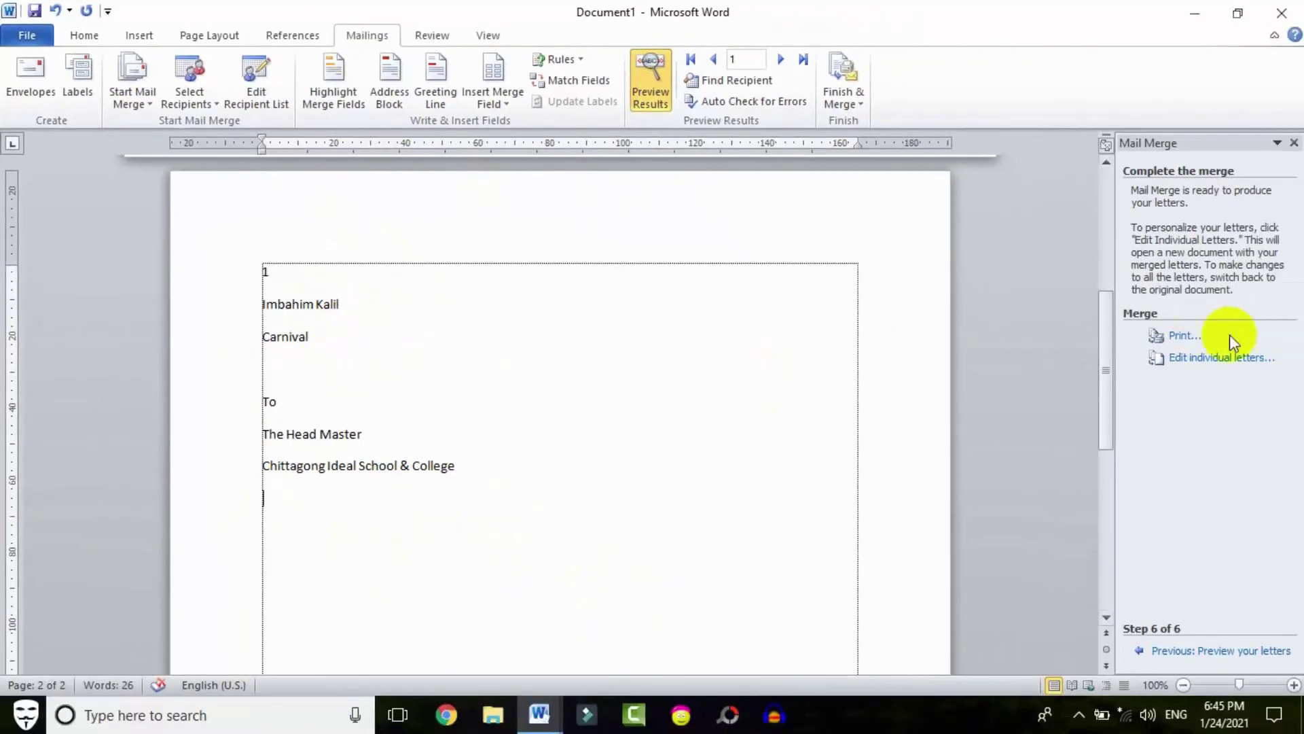
left_click(1217, 358)
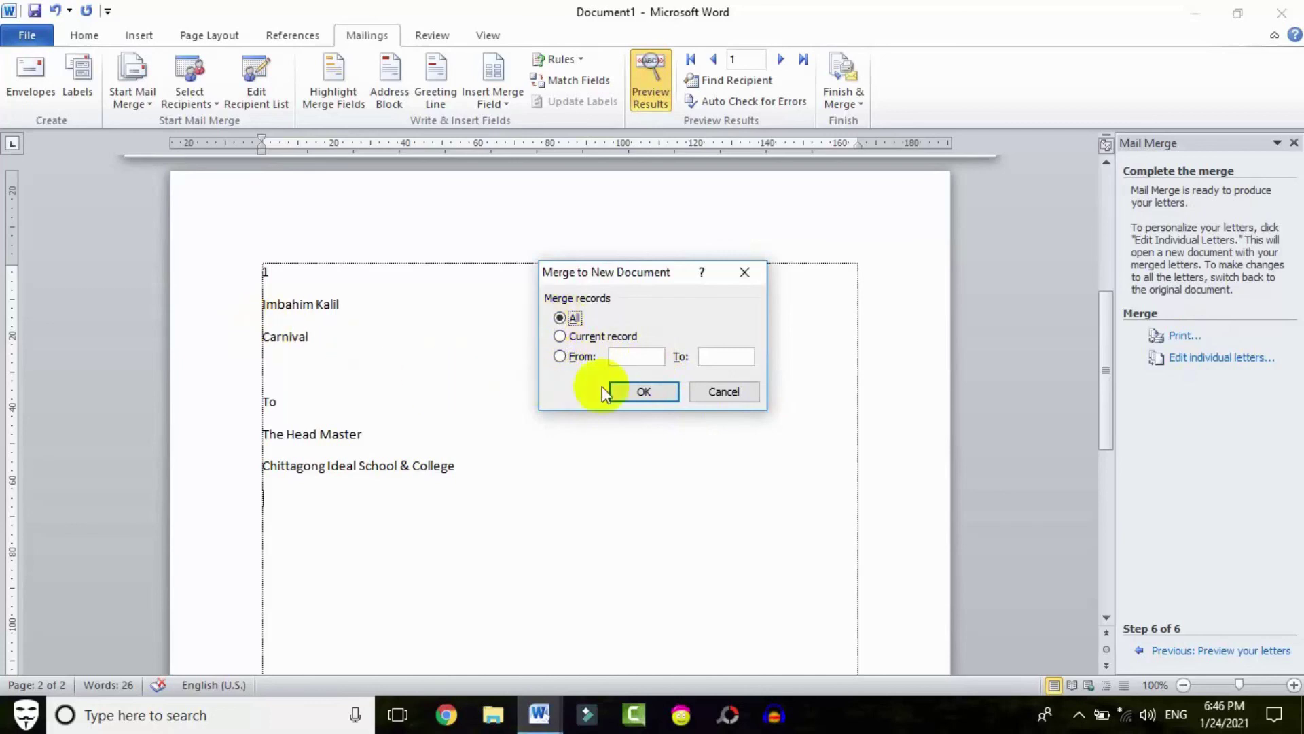
left_click(658, 390)
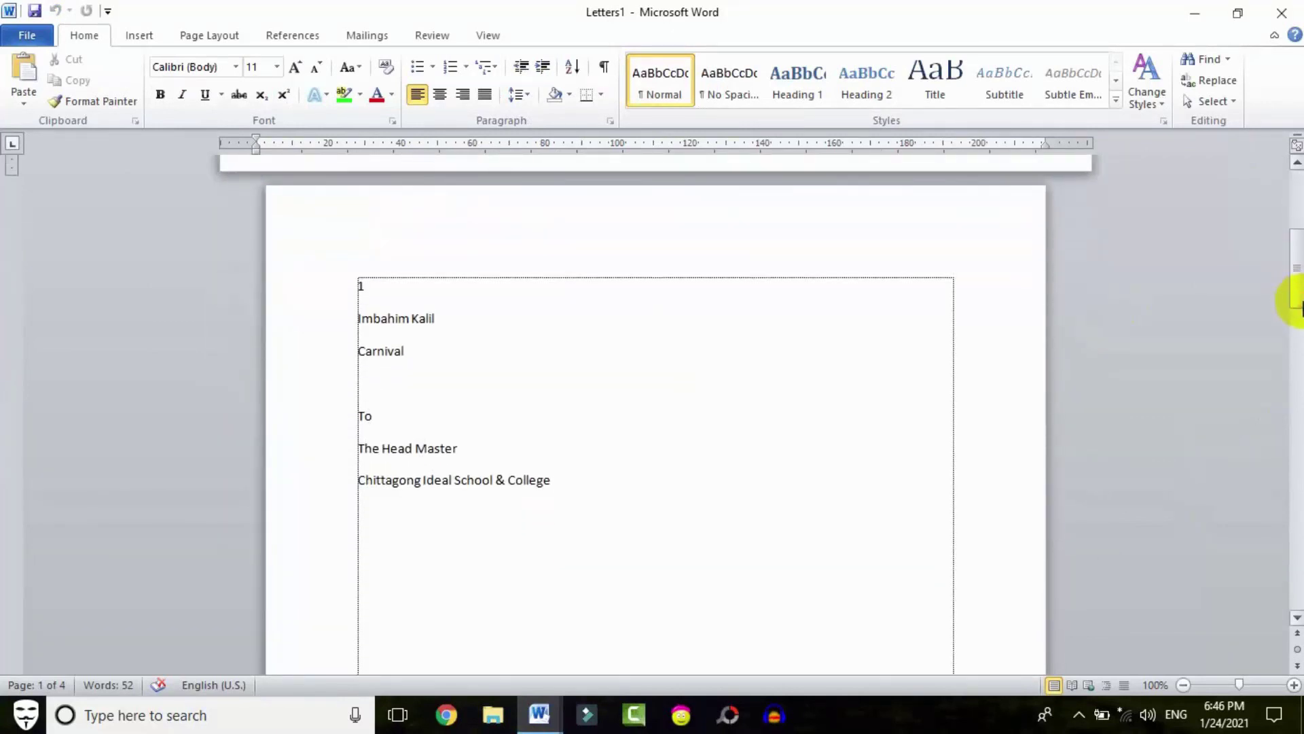
Step: Review the merged Letters1 labels, show the Mailings commands, and return to page 1
left_click_drag(1298, 248, 1296, 291)
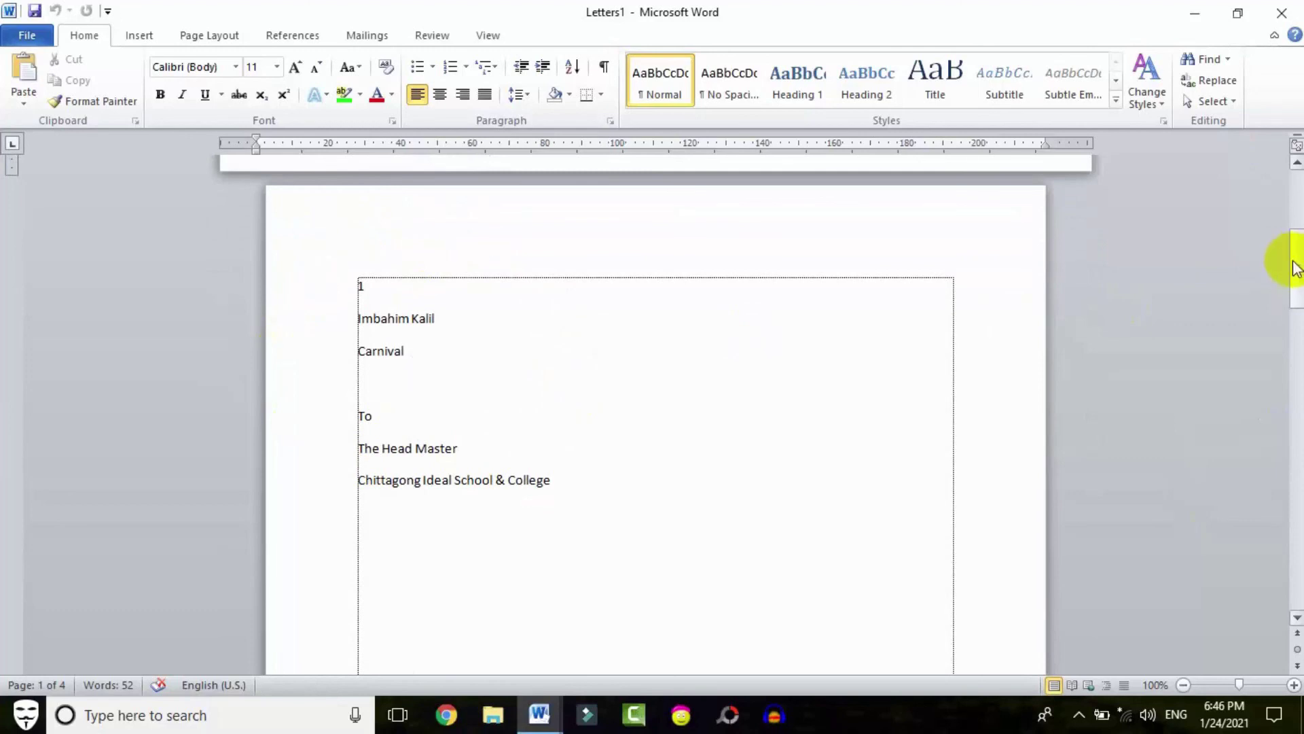
left_click_drag(1298, 268, 1297, 515)
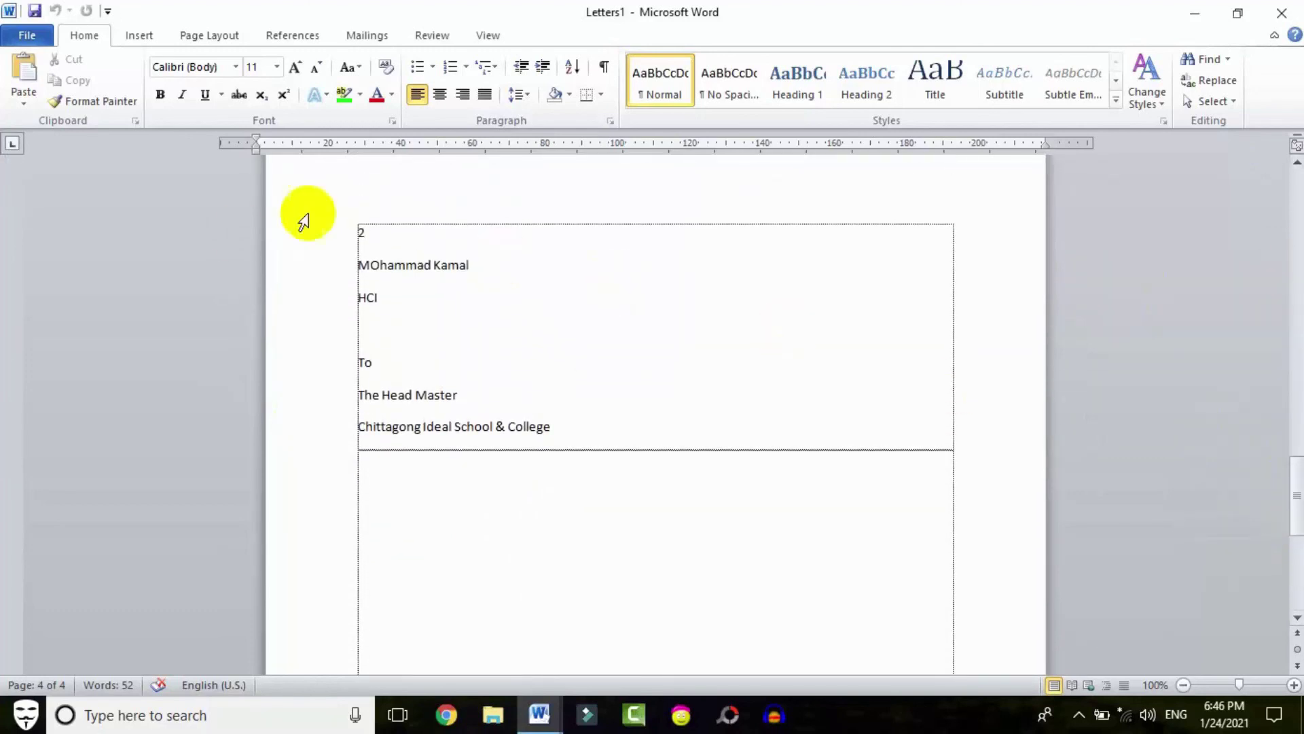
left_click(399, 516)
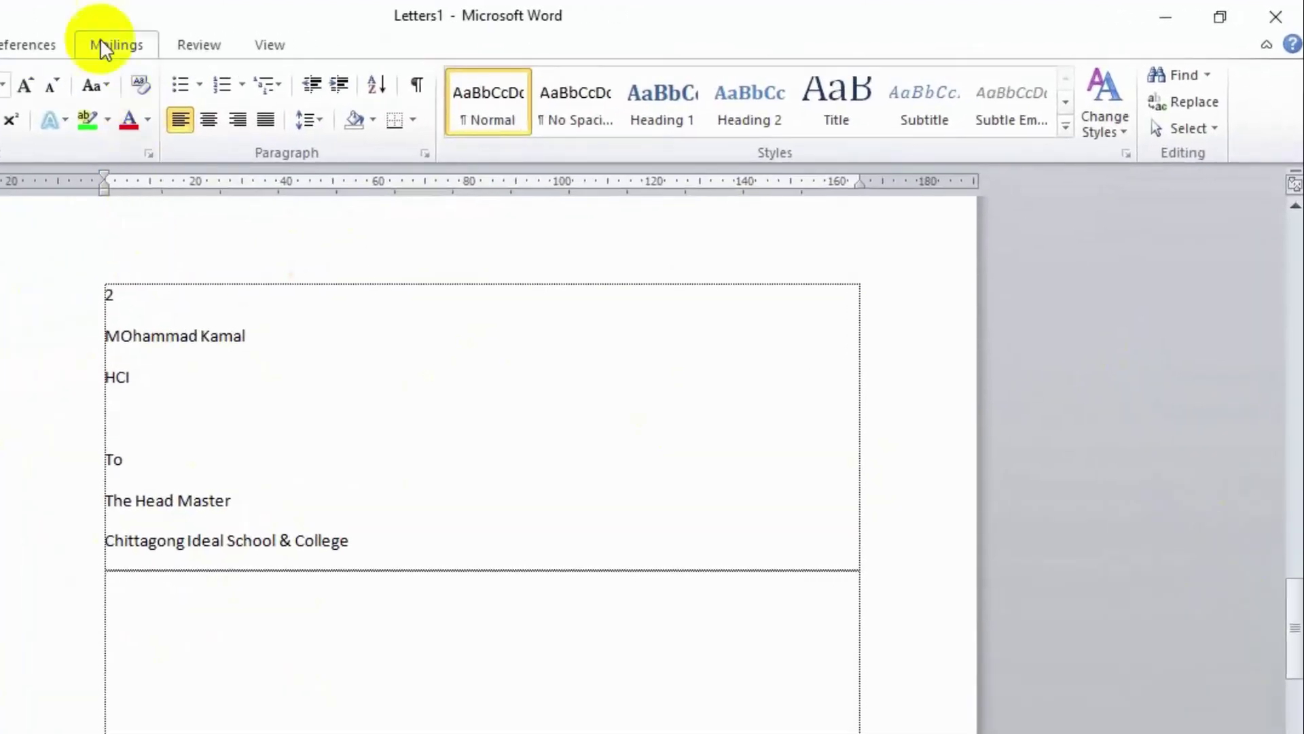
left_click(104, 46)
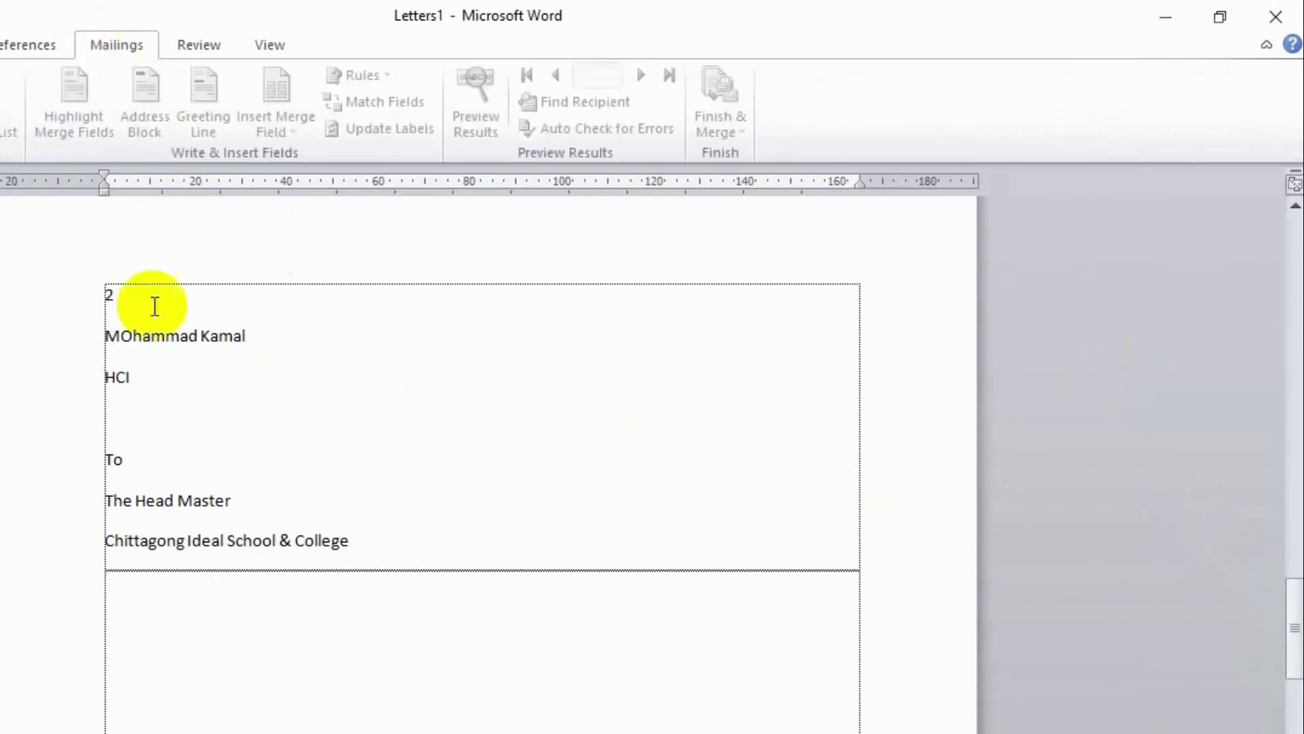
left_click(155, 334)
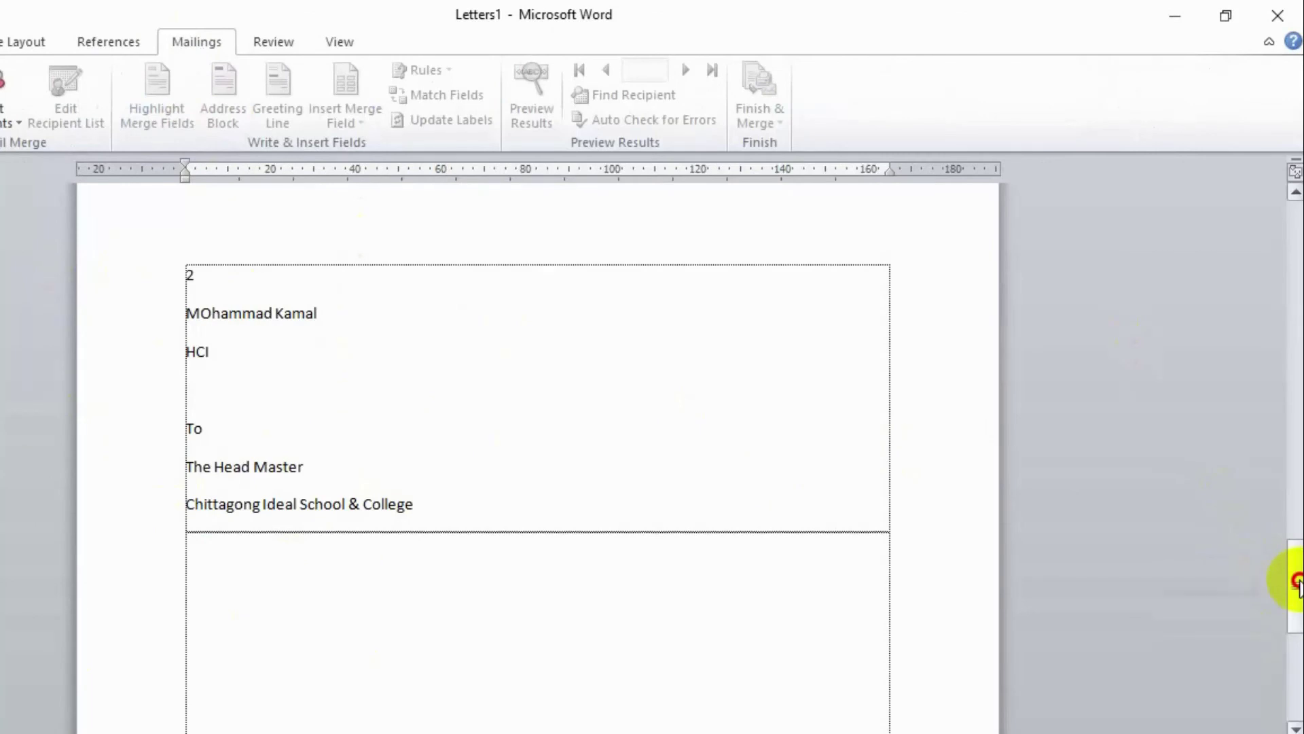
left_click_drag(1298, 580, 1297, 245)
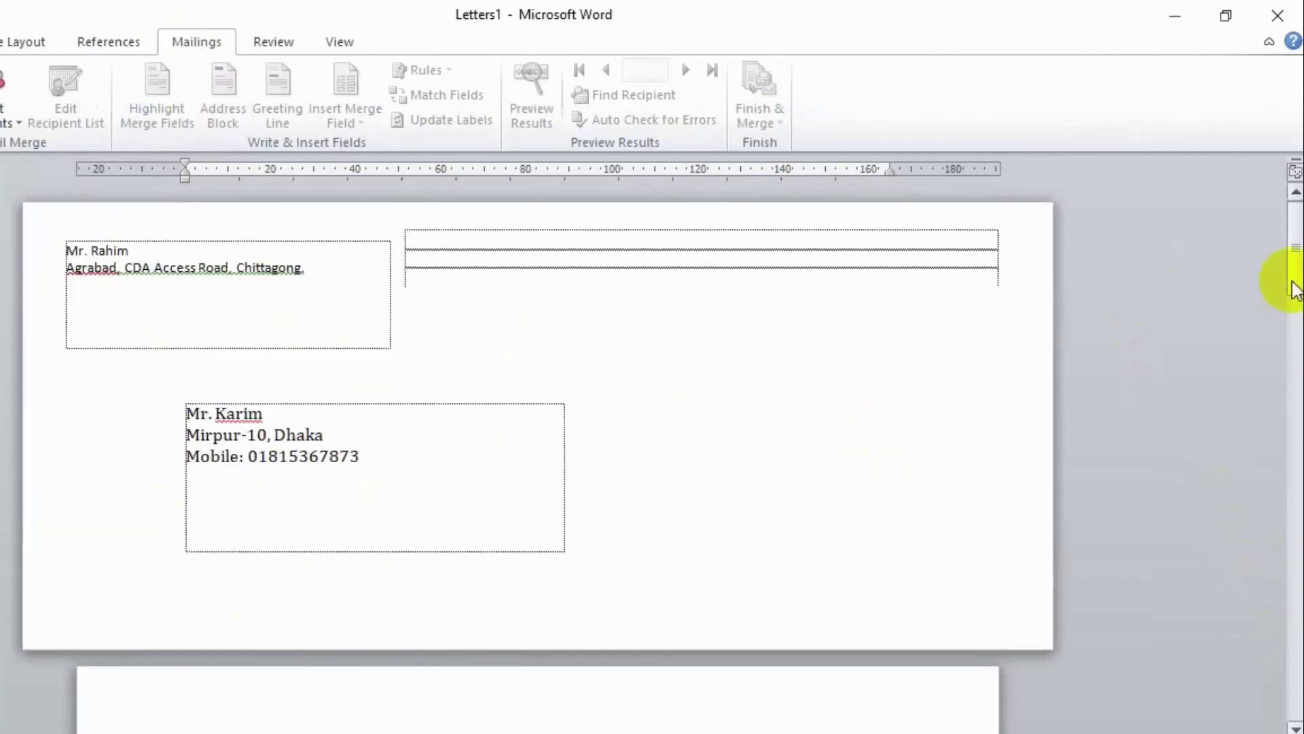
left_click_drag(1294, 288, 1295, 384)
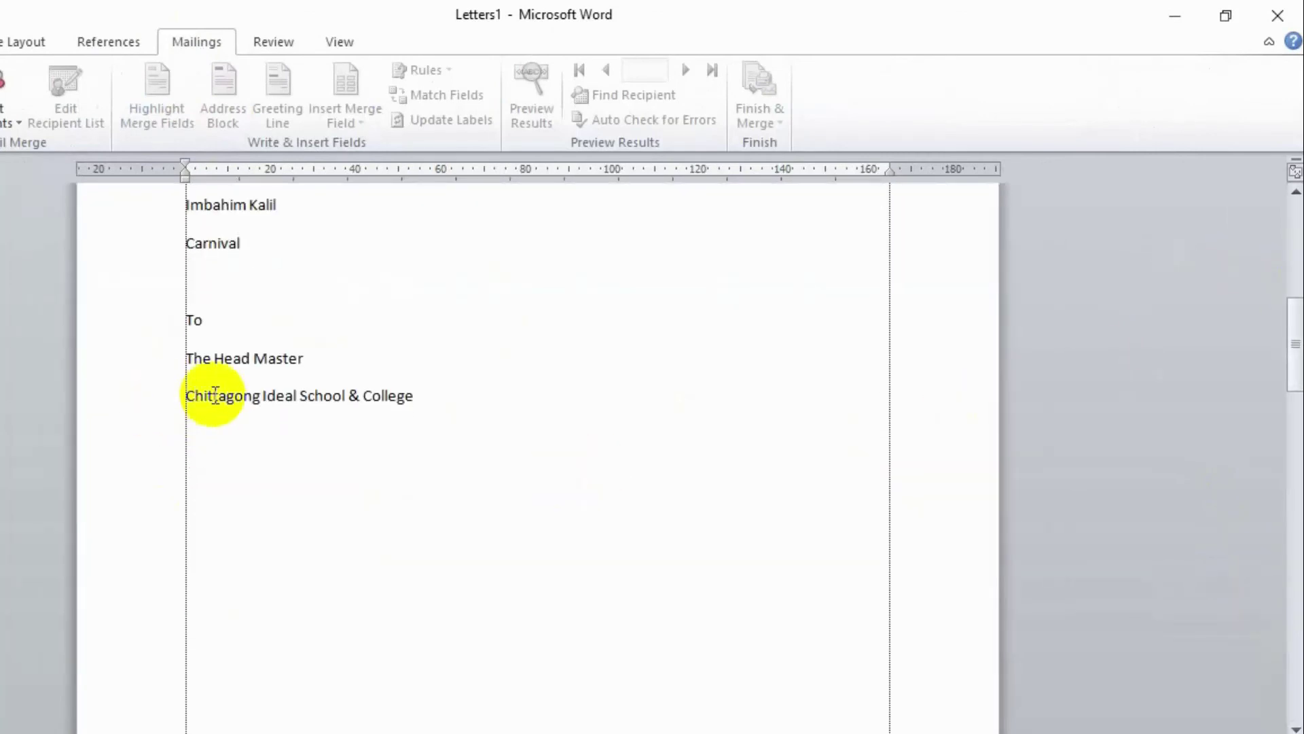
left_click(214, 395)
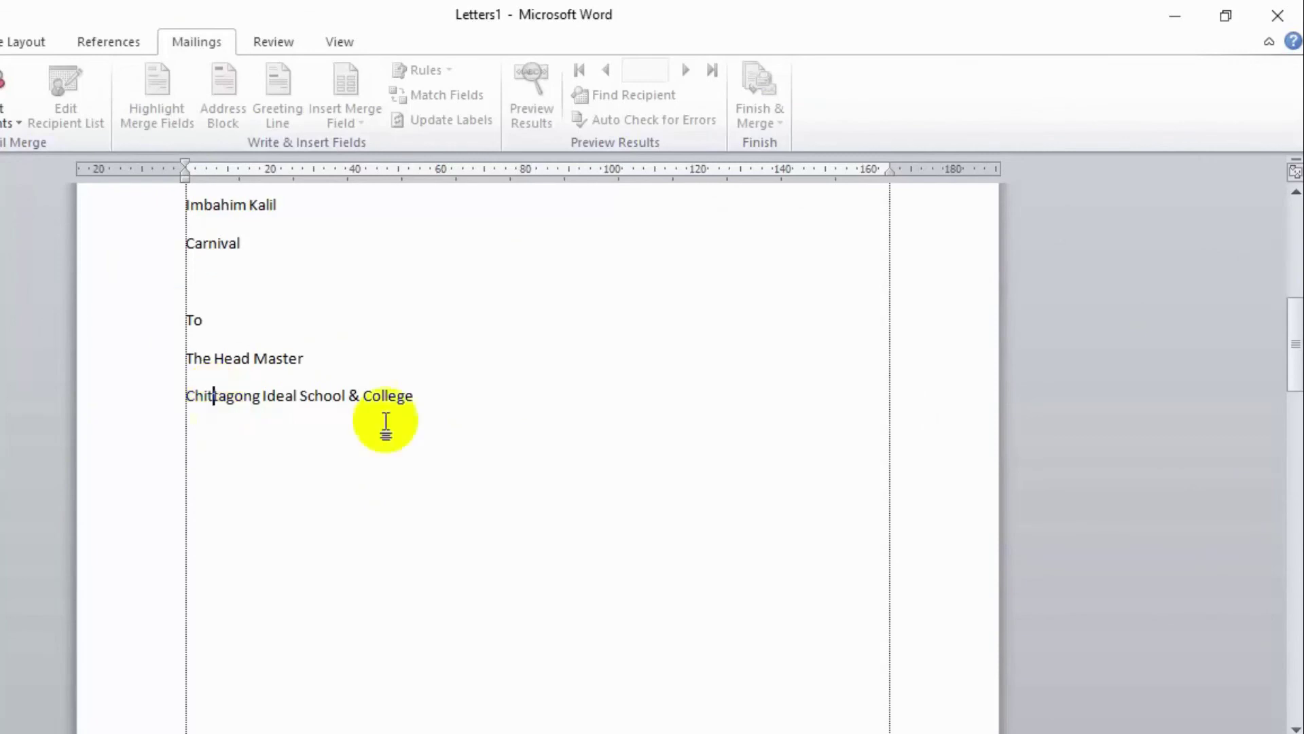
left_click_drag(1296, 363, 1296, 343)
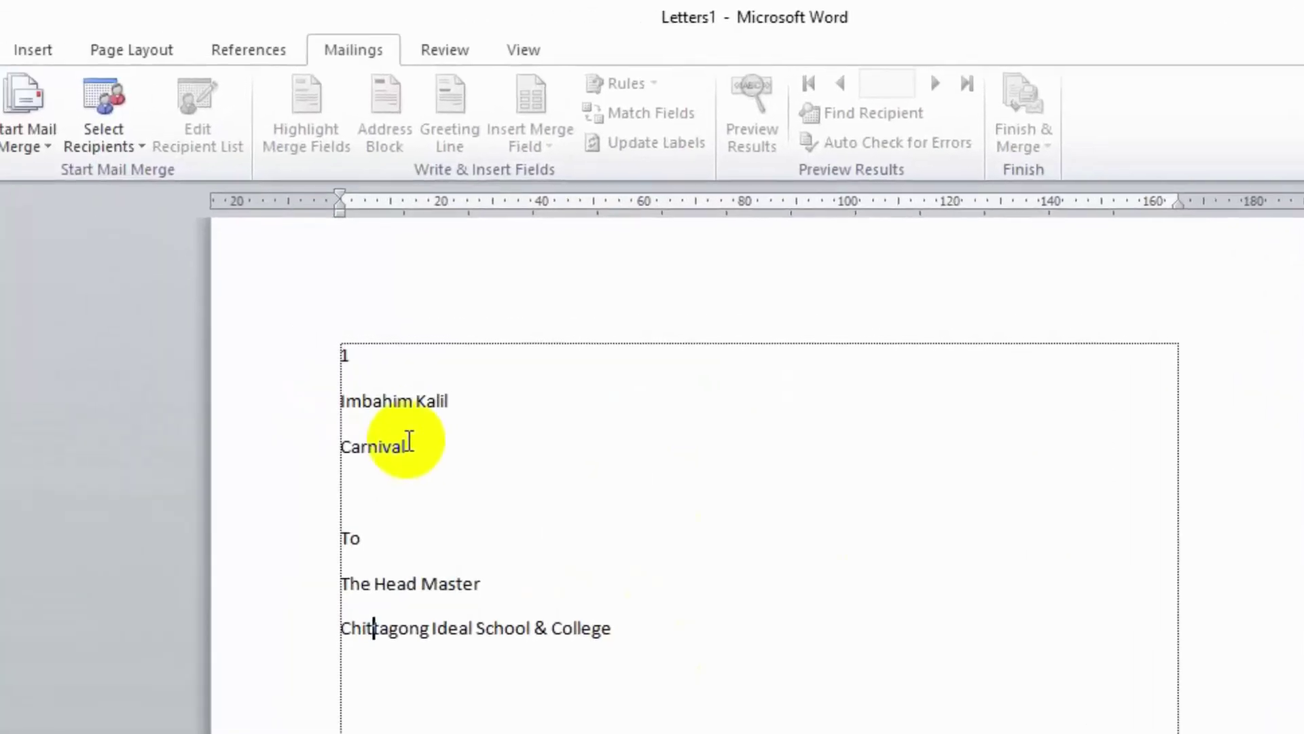
Step: Type a new recipient list entry with Title 3, the recipient's first and last name, and company Airport
left_click(144, 149)
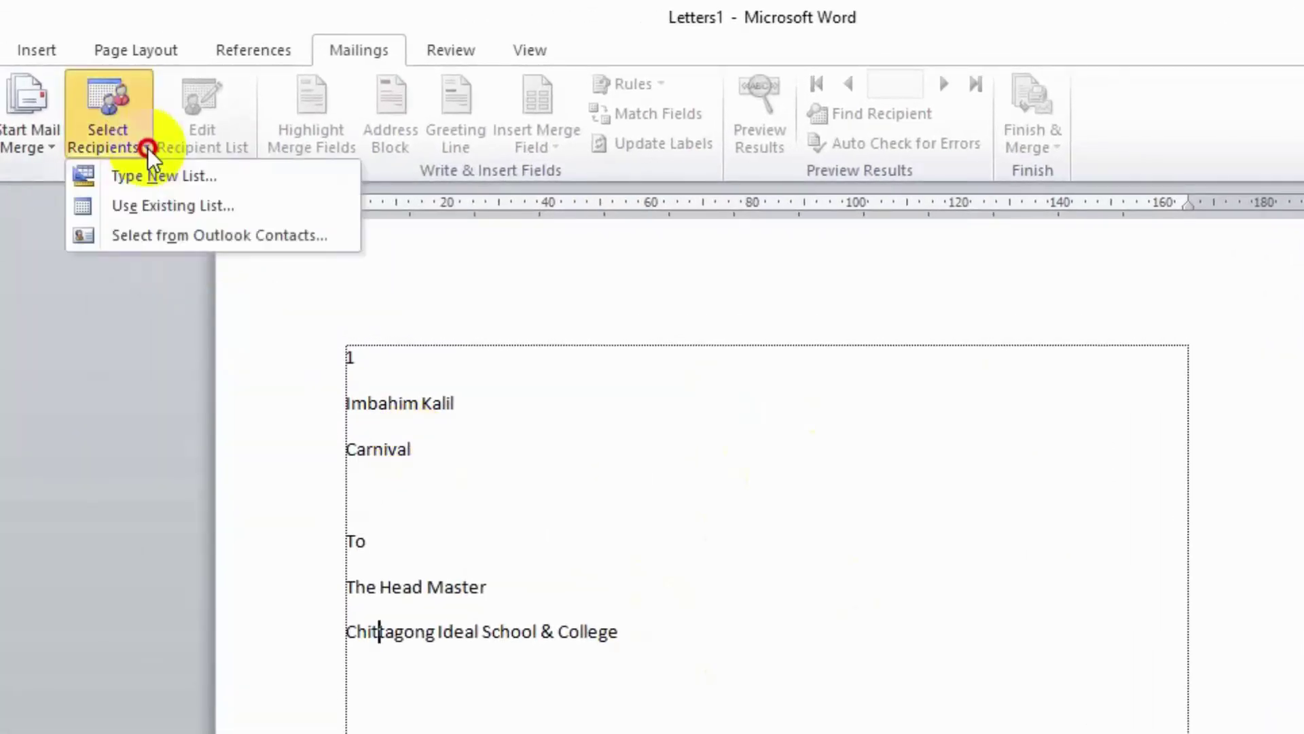
left_click(197, 178)
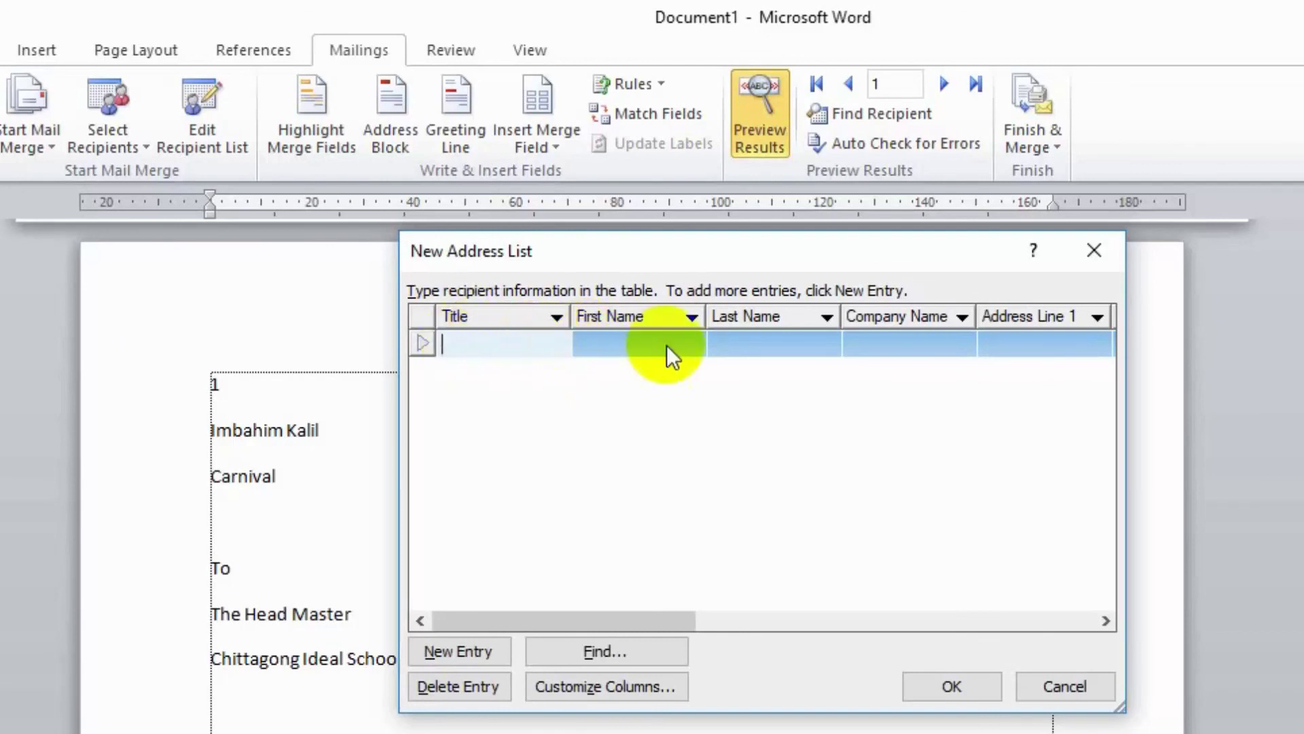
type("3")
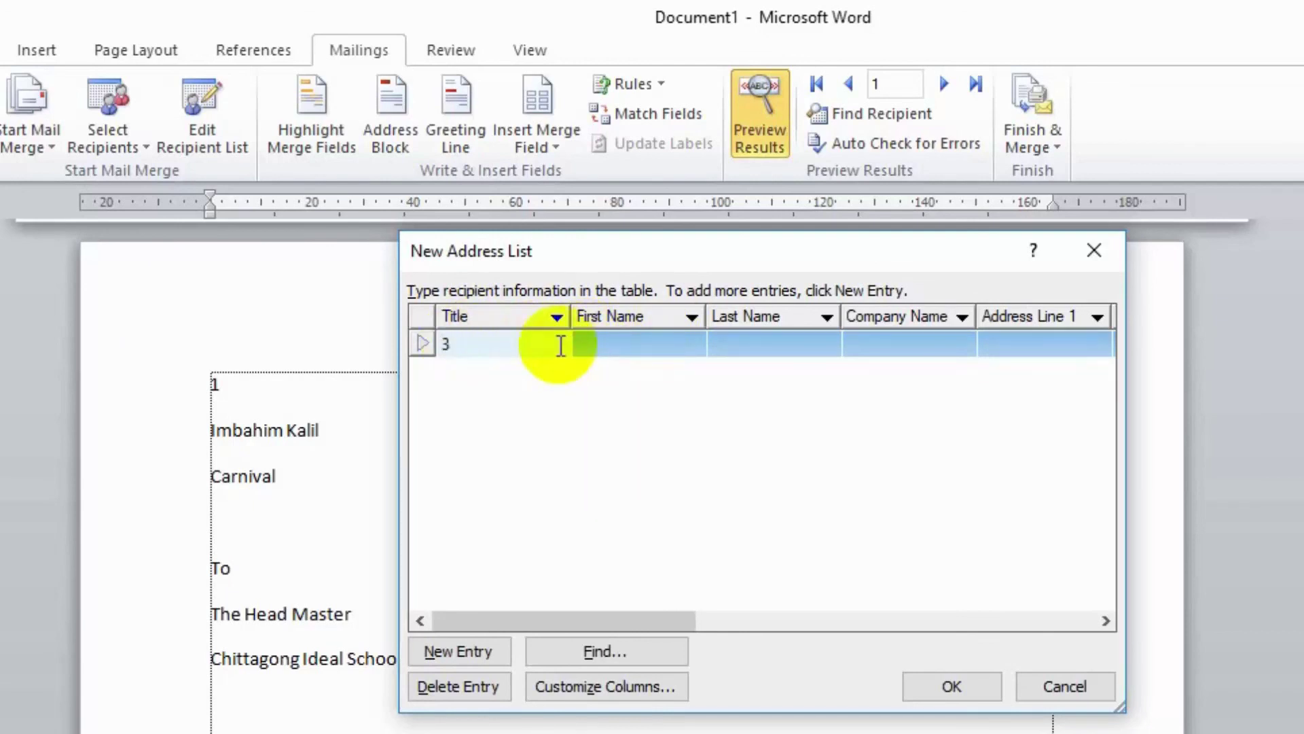
key("Tab")
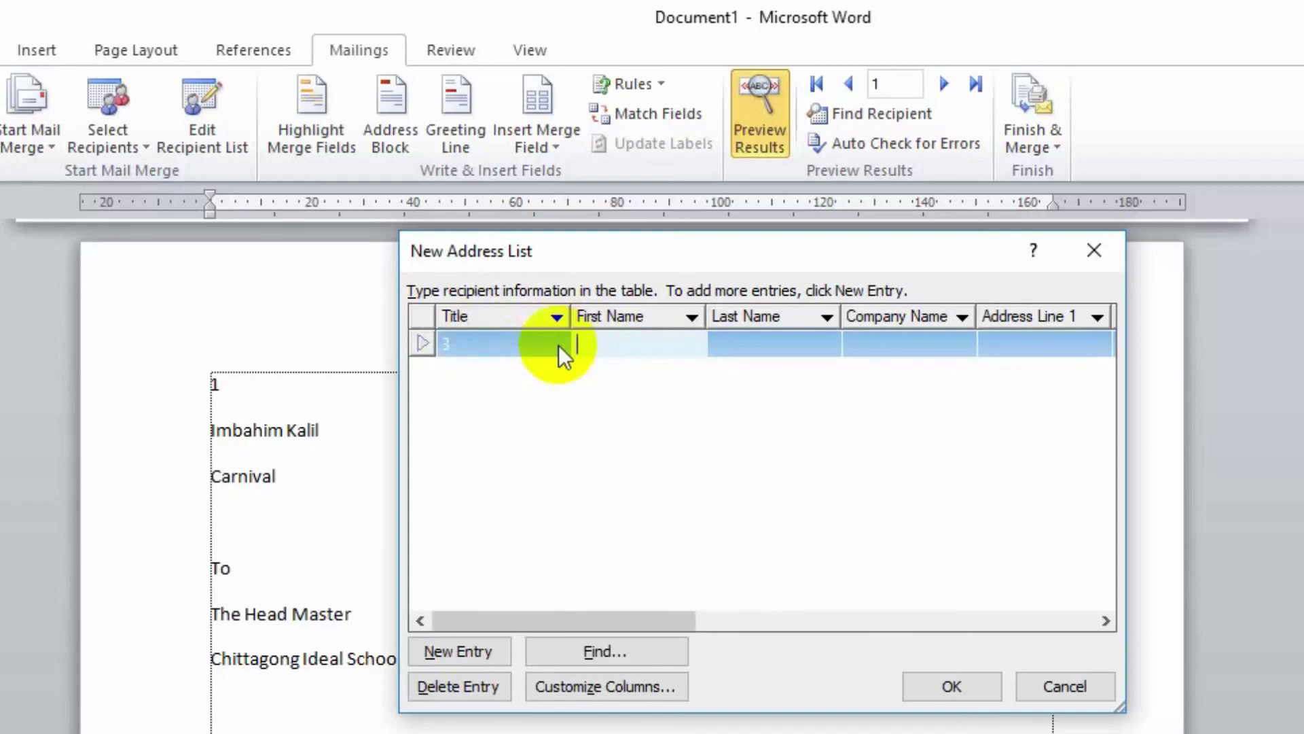
left_click(754, 337)
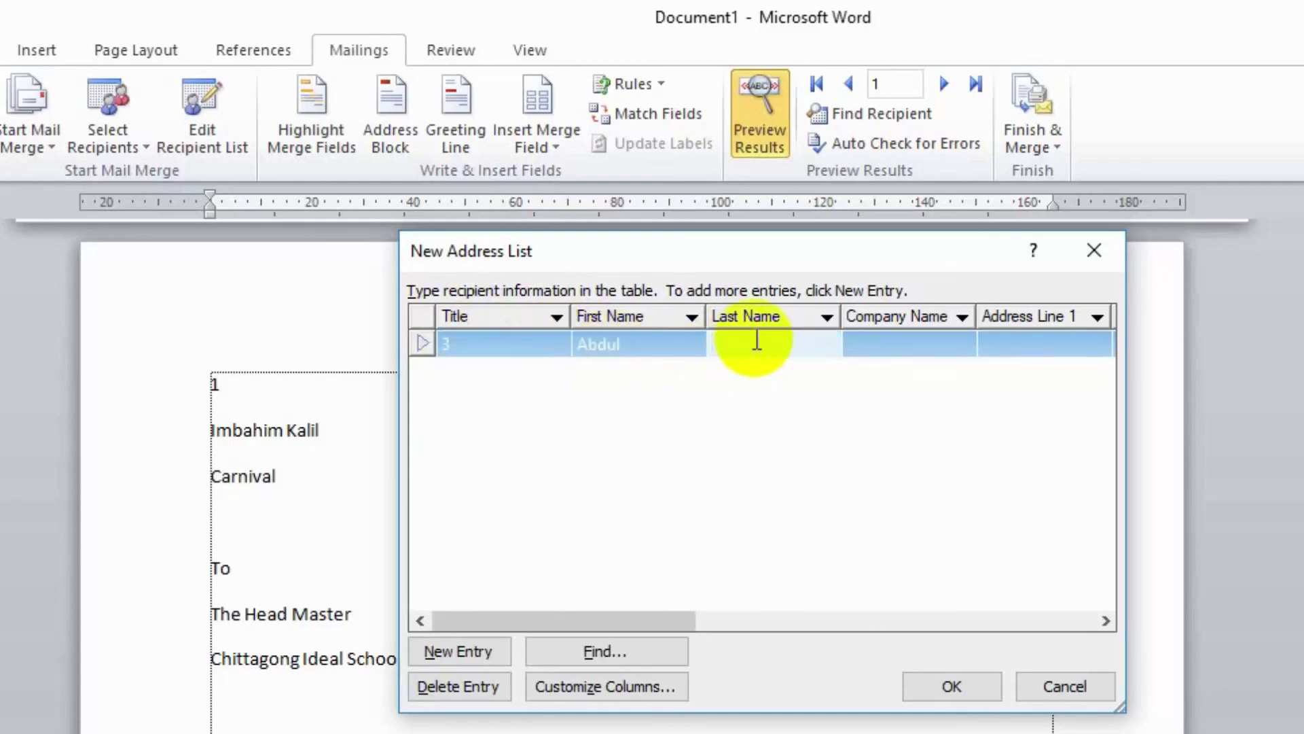
key("Tab")
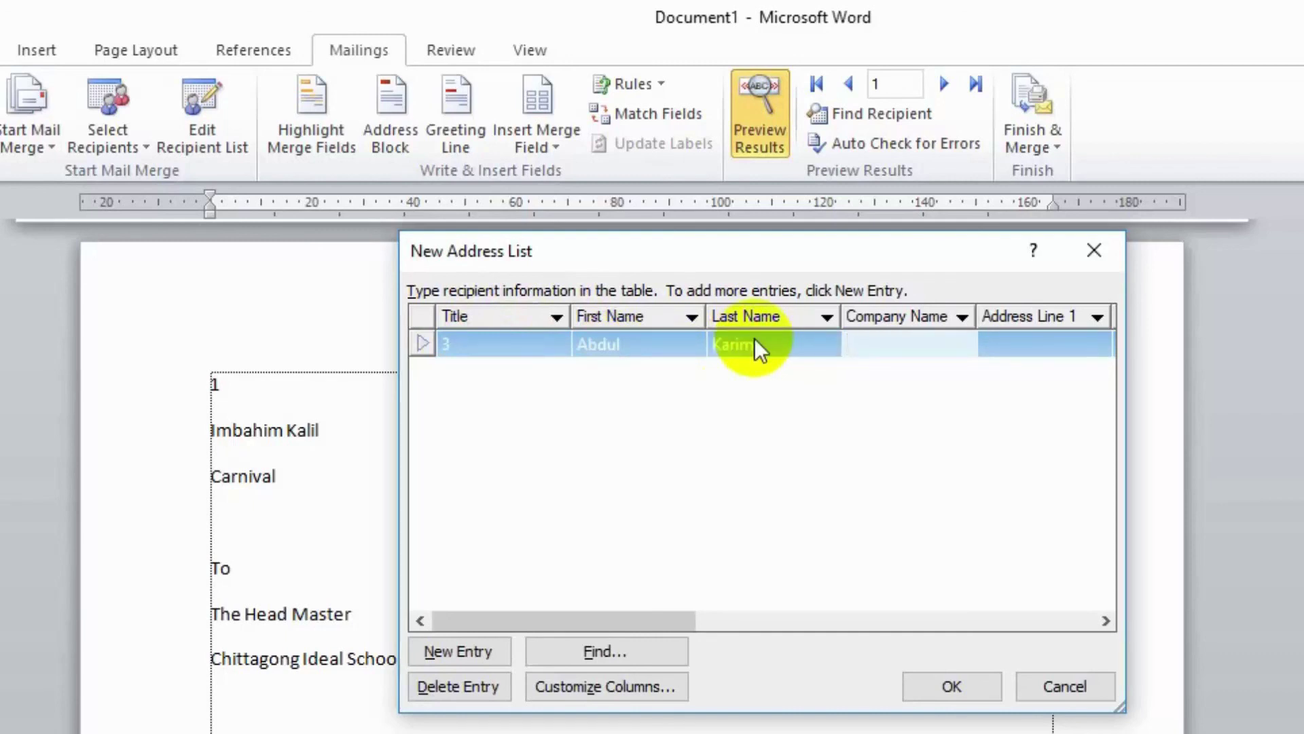
type("Airport")
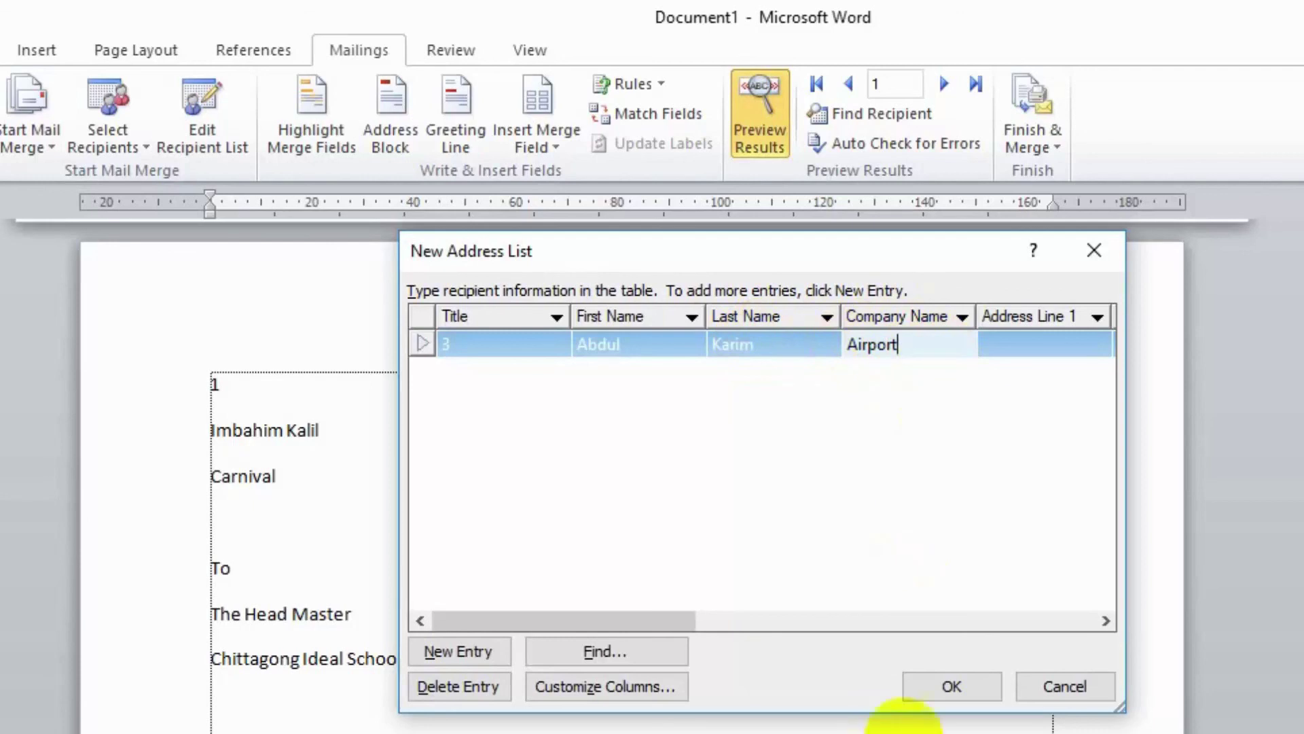
left_click(928, 688)
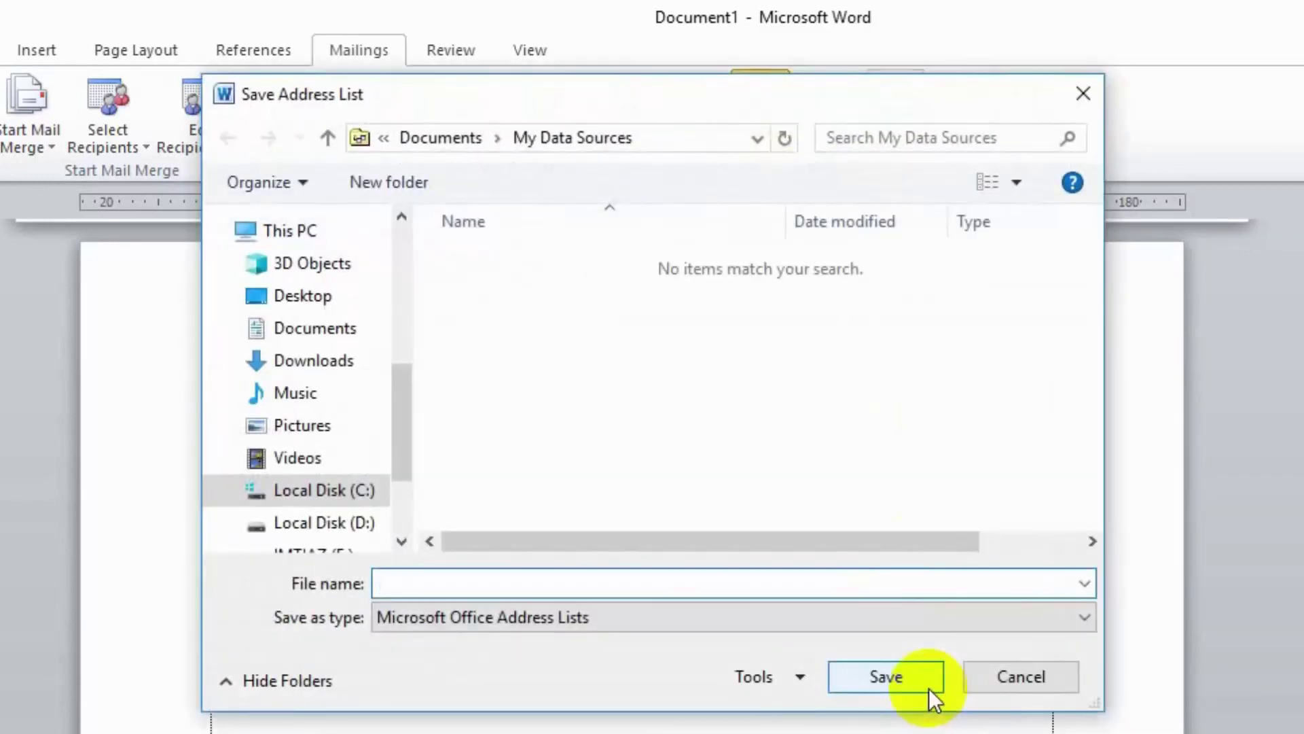
mouse_move(303, 296)
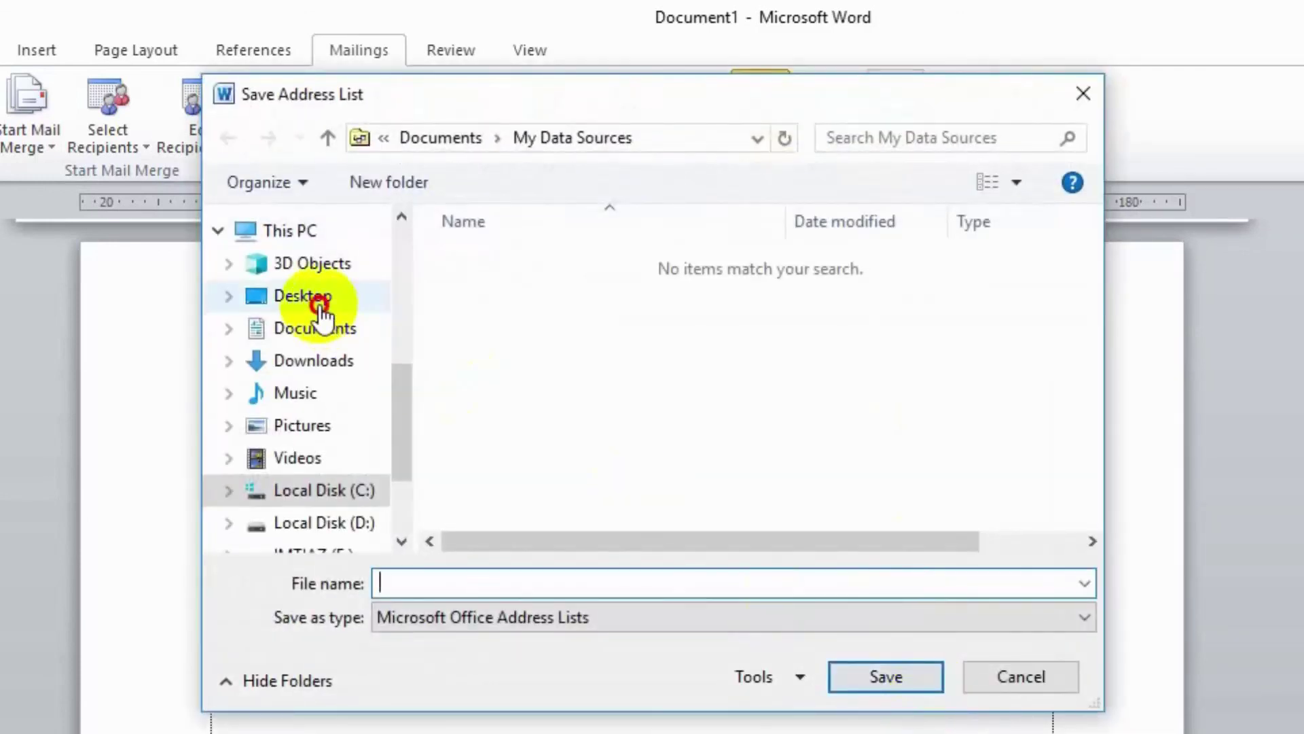
Step: Save the new address list on the Desktop under the file name 'mail'
left_click(320, 299)
left_click(513, 586)
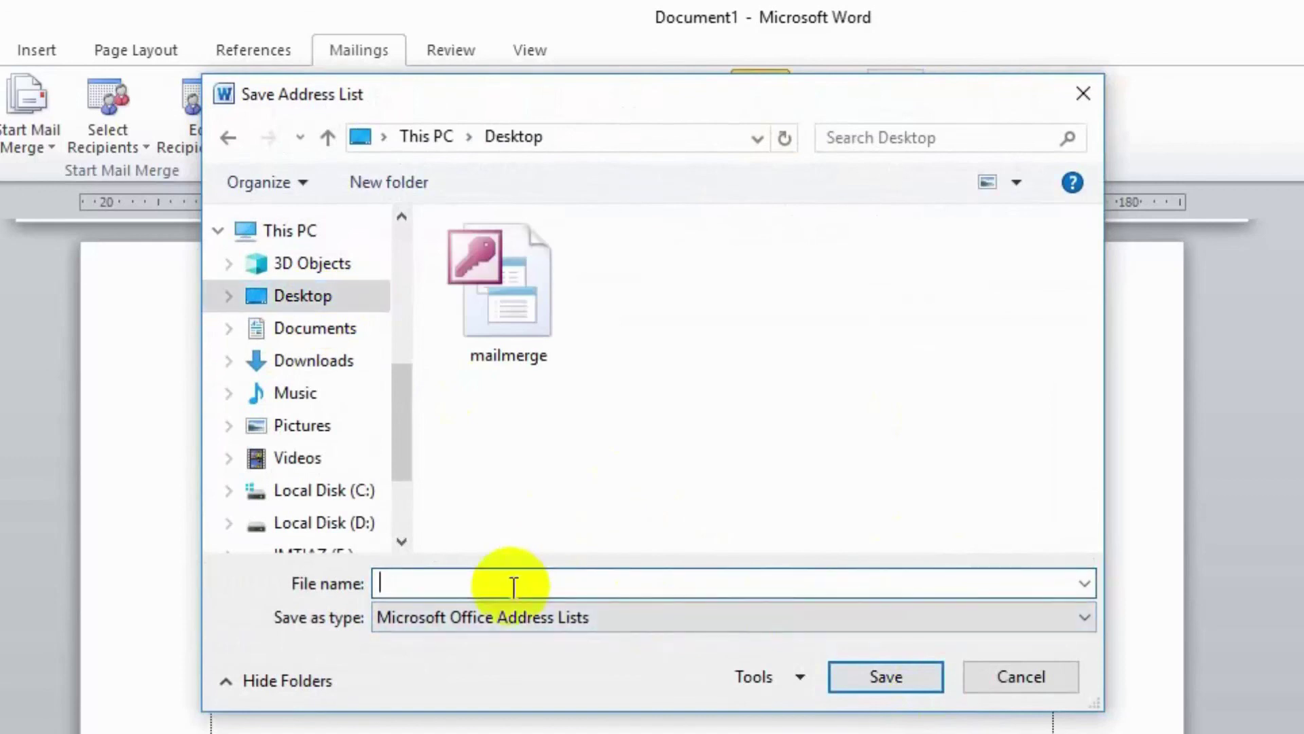
type("mail")
key("Return")
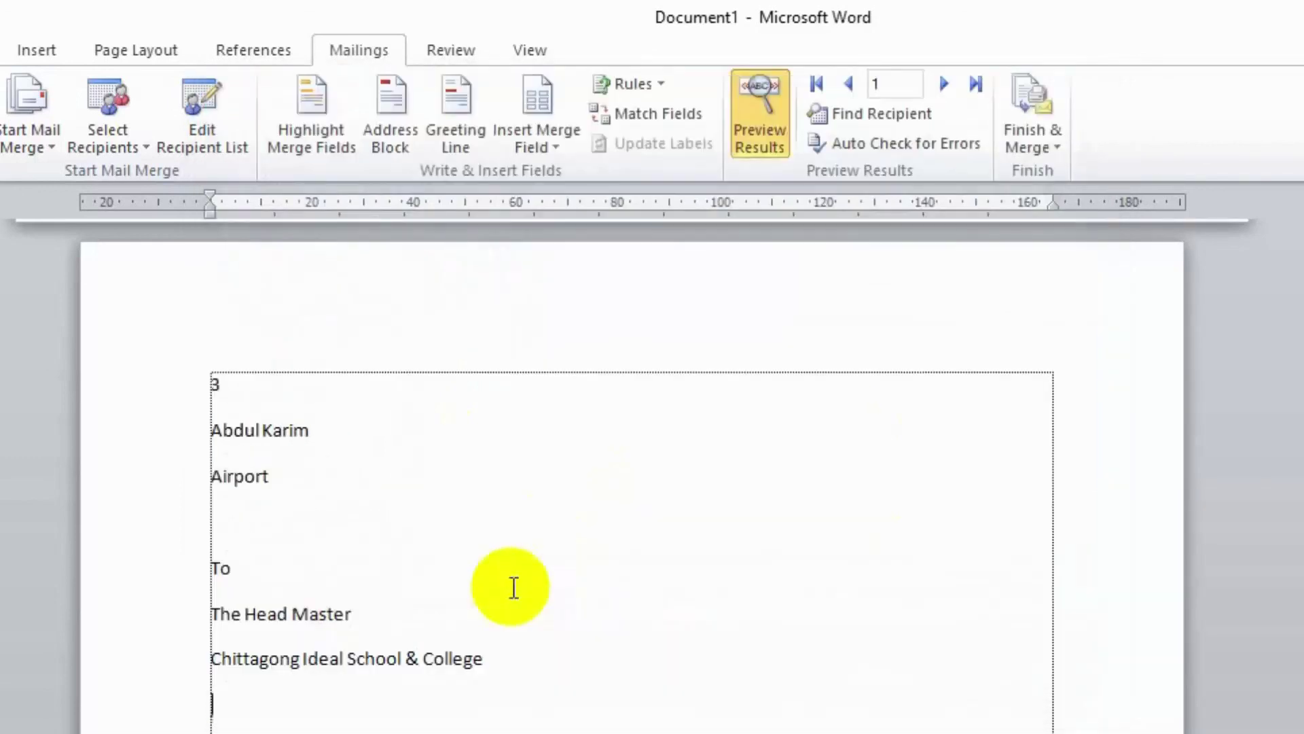